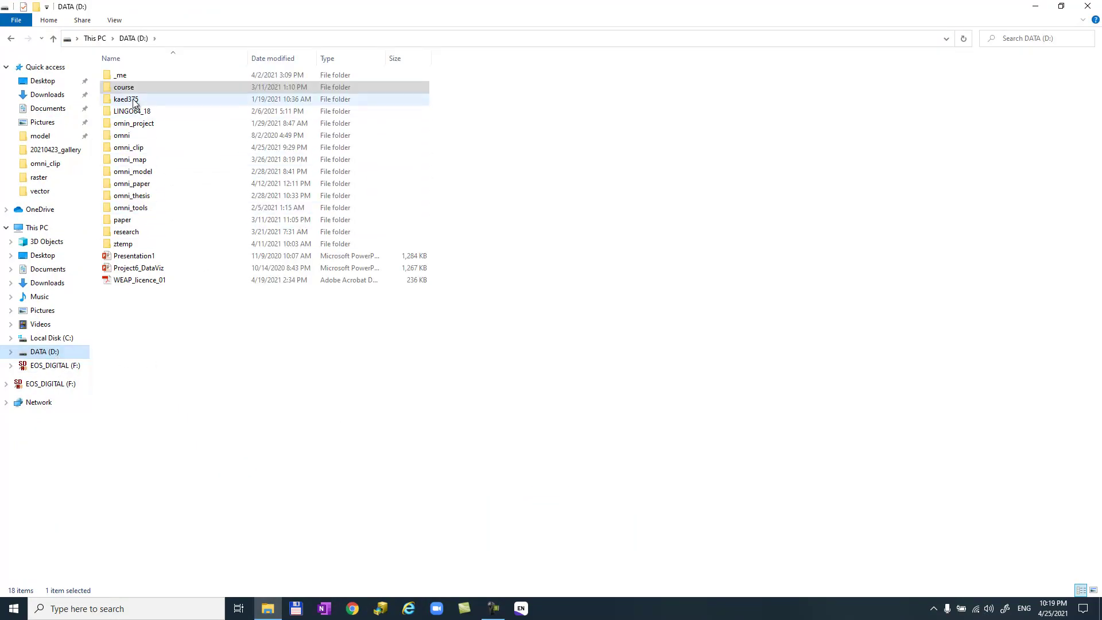
- Open the project_hecras folder inside course\kaed_373 on the DATA (D:) drive
double_click(127, 87)
click(139, 245)
double_click(139, 246)
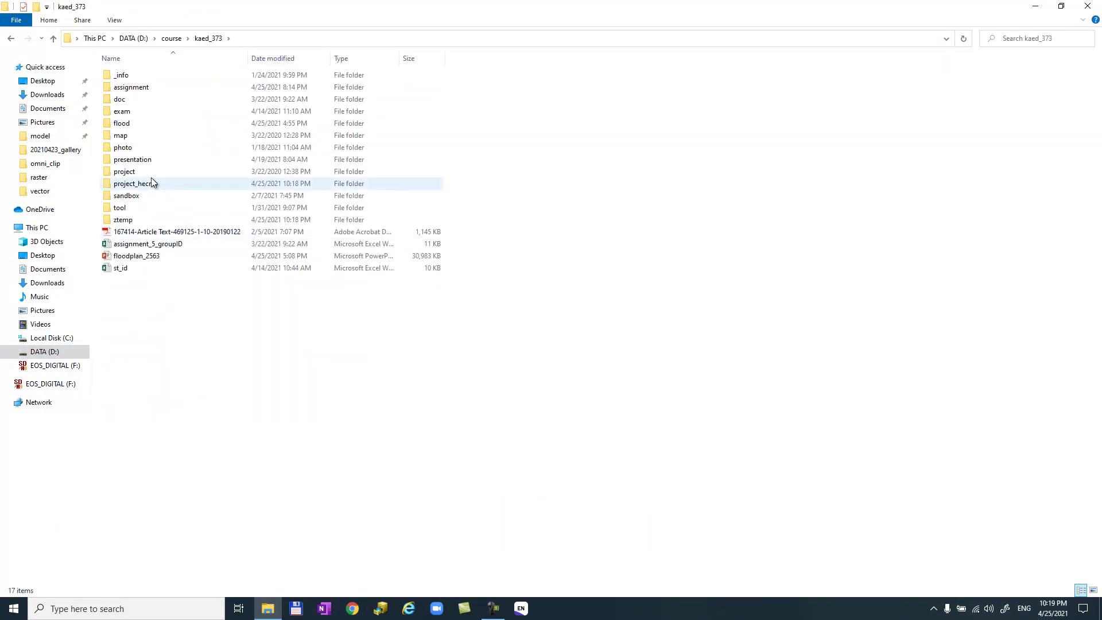
double_click(145, 185)
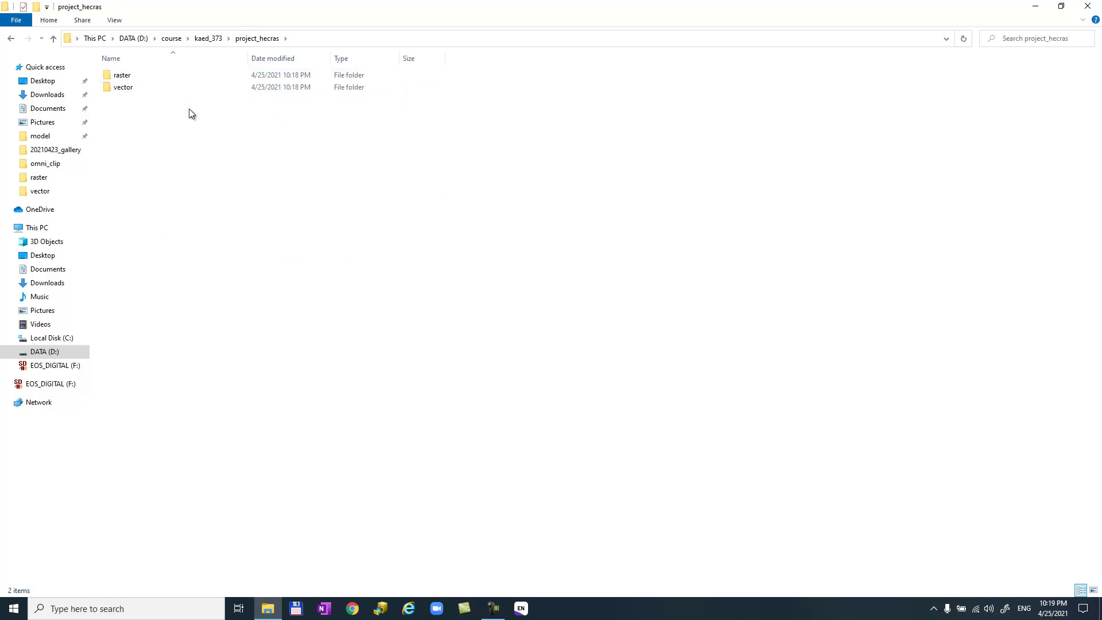
- Examine the contents of the raster\demtif30m and vector folders, and return to the project_hecras folder
double_click(127, 77)
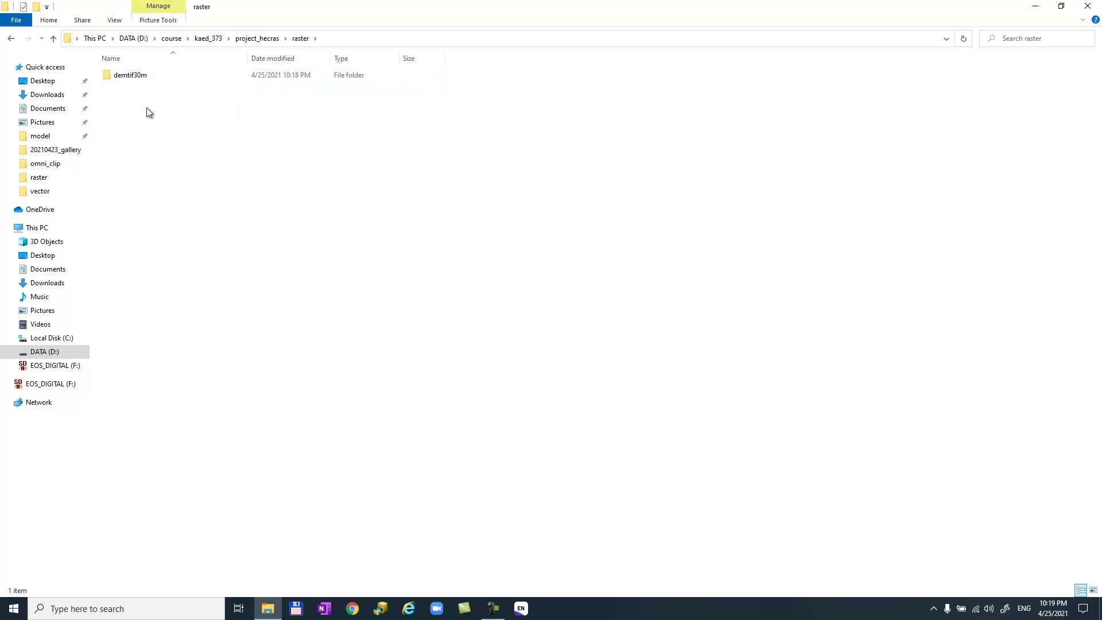
double_click(135, 77)
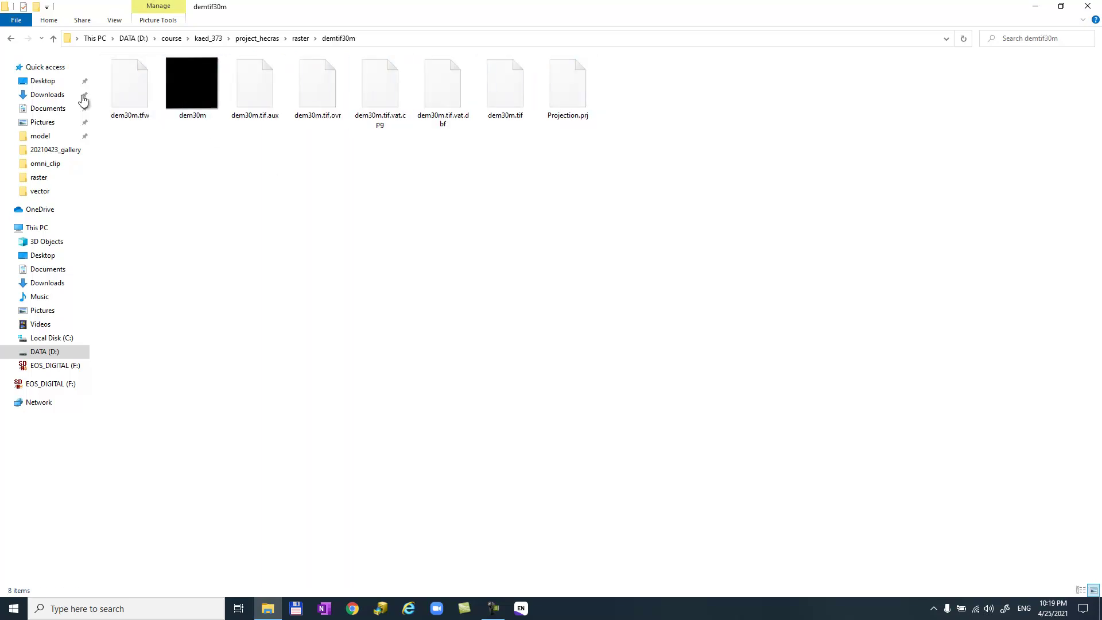
click(10, 39)
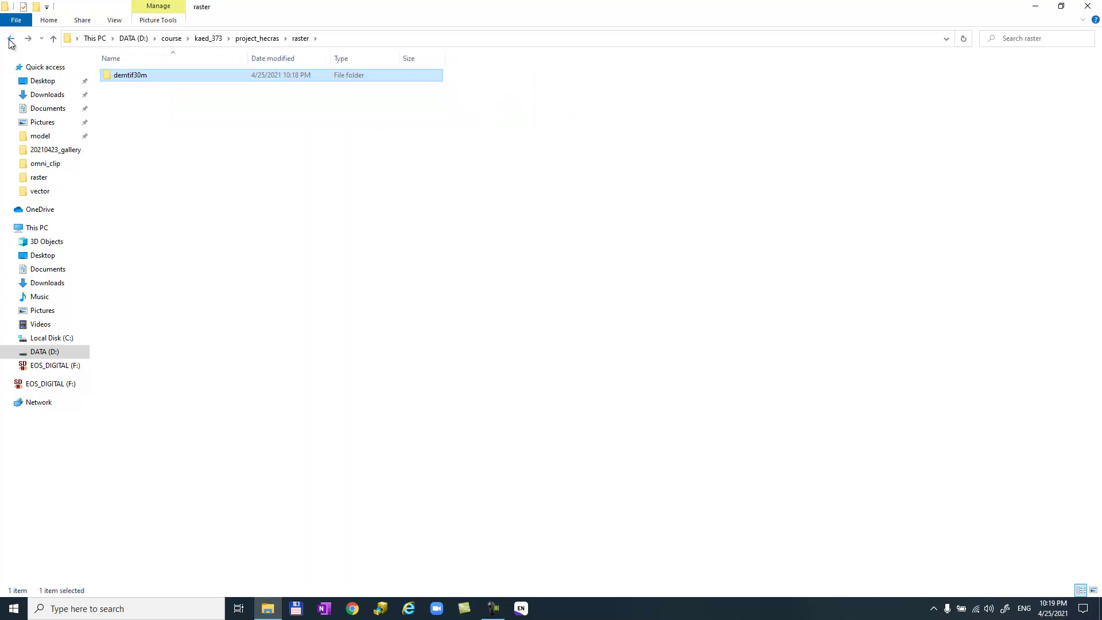
click(10, 39)
double_click(133, 87)
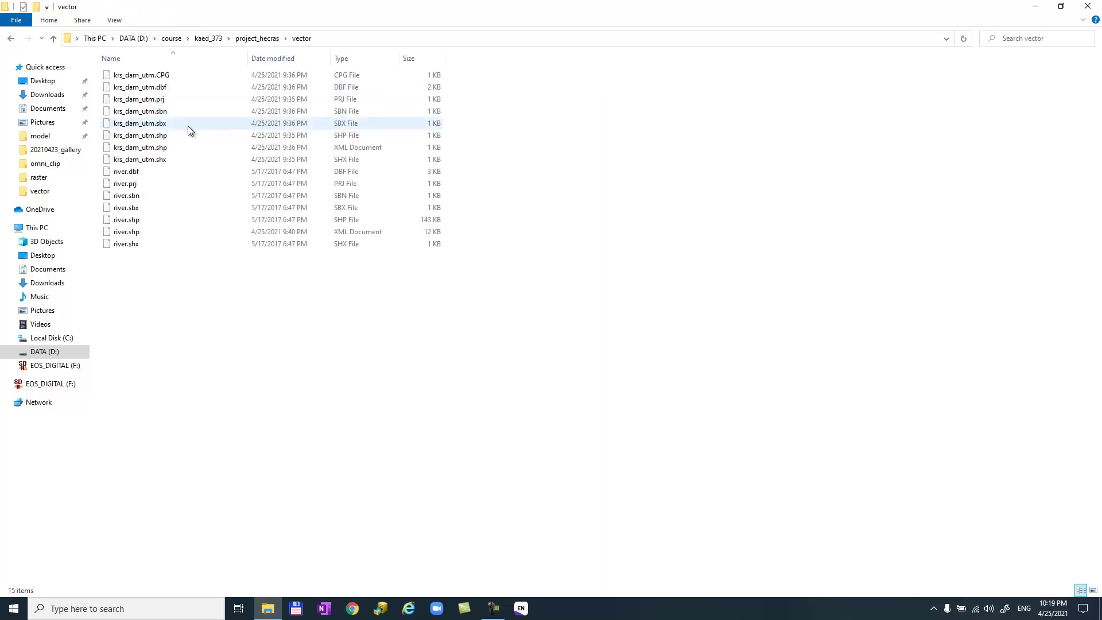
click(11, 39)
click(168, 164)
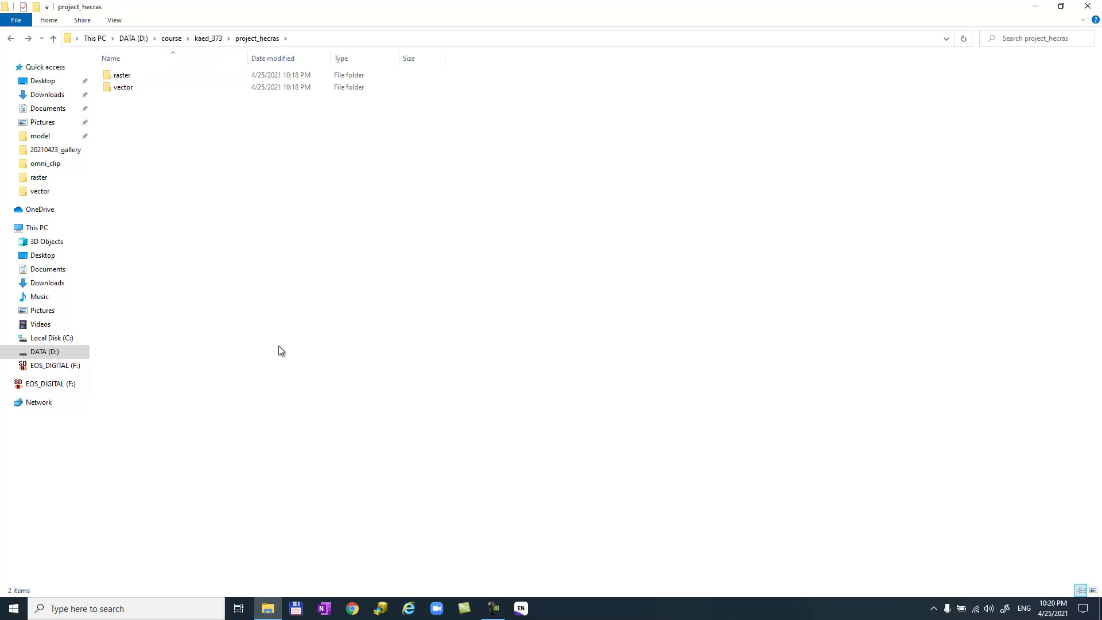
- Search Windows for "hec" and launch HEC-RAS 5.0.7
click(87, 608)
text(hec)
click(99, 295)
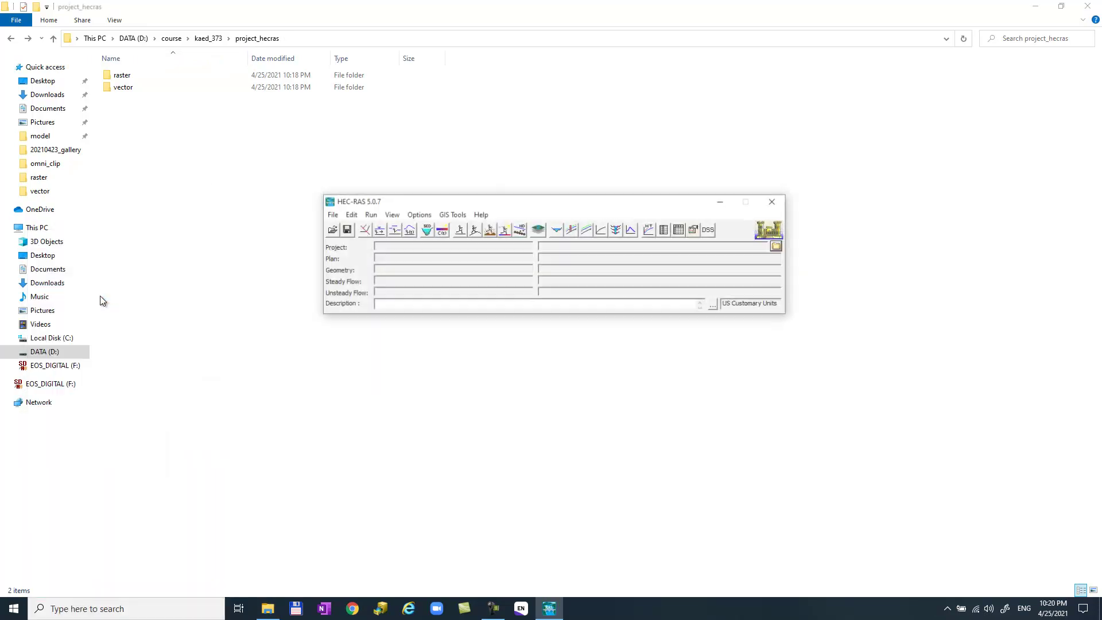
- Start a new project and select d:\course\kaed_373\project_hecras as its folder
click(331, 215)
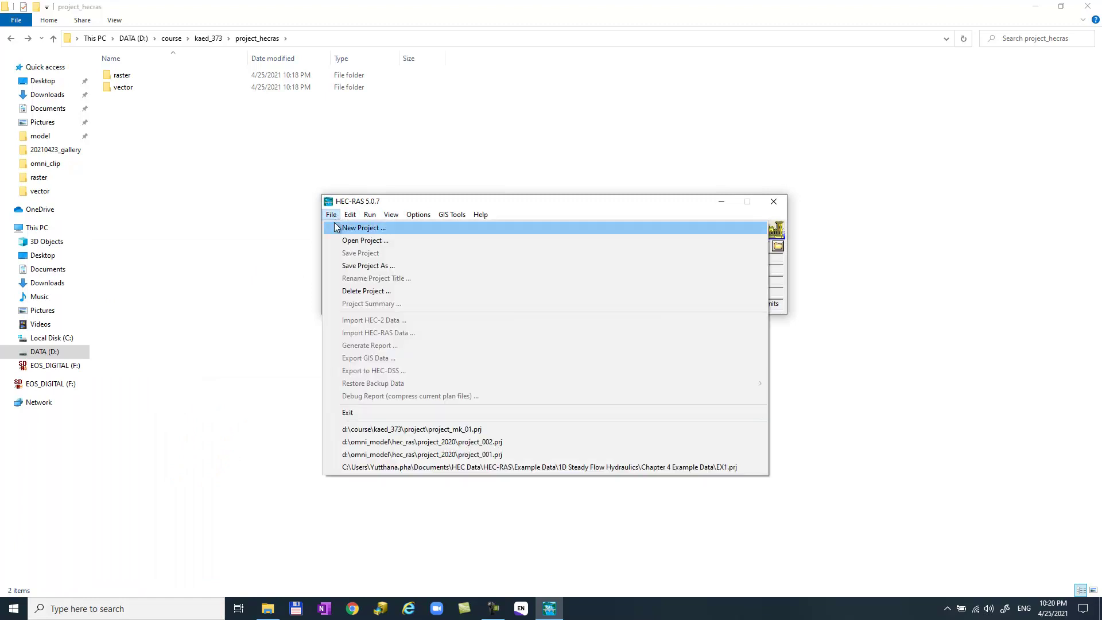
click(336, 227)
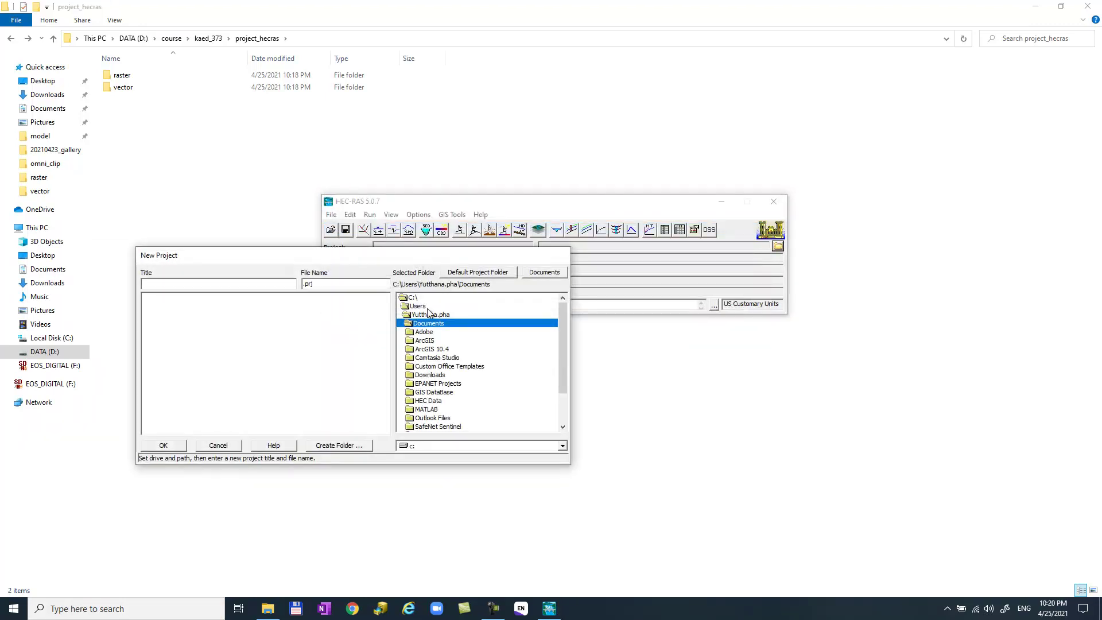
click(437, 447)
click(435, 465)
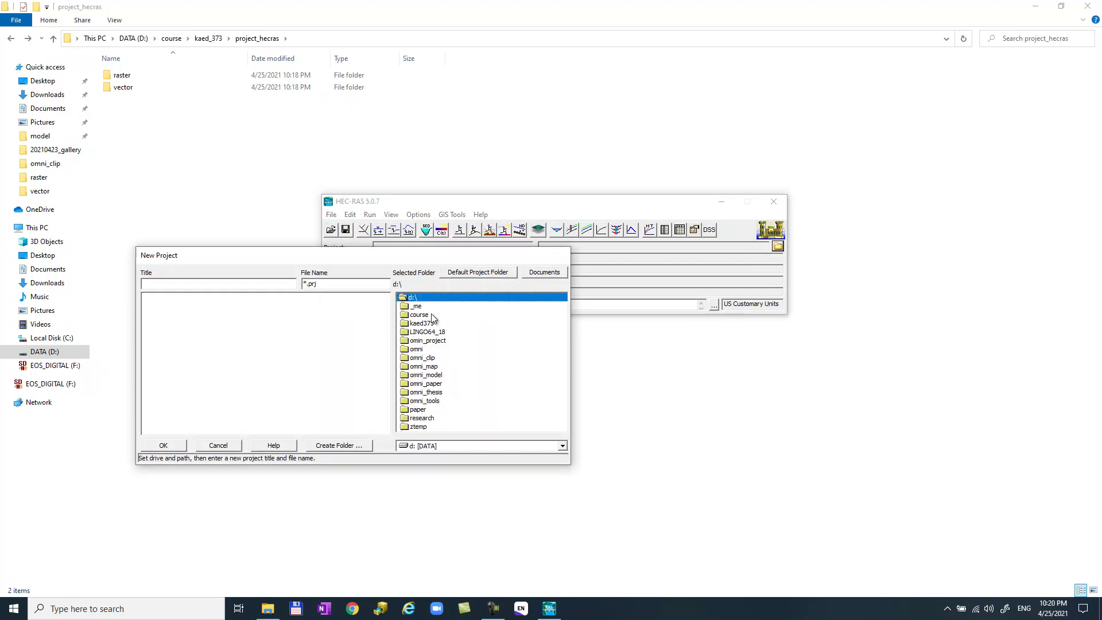
double_click(430, 315)
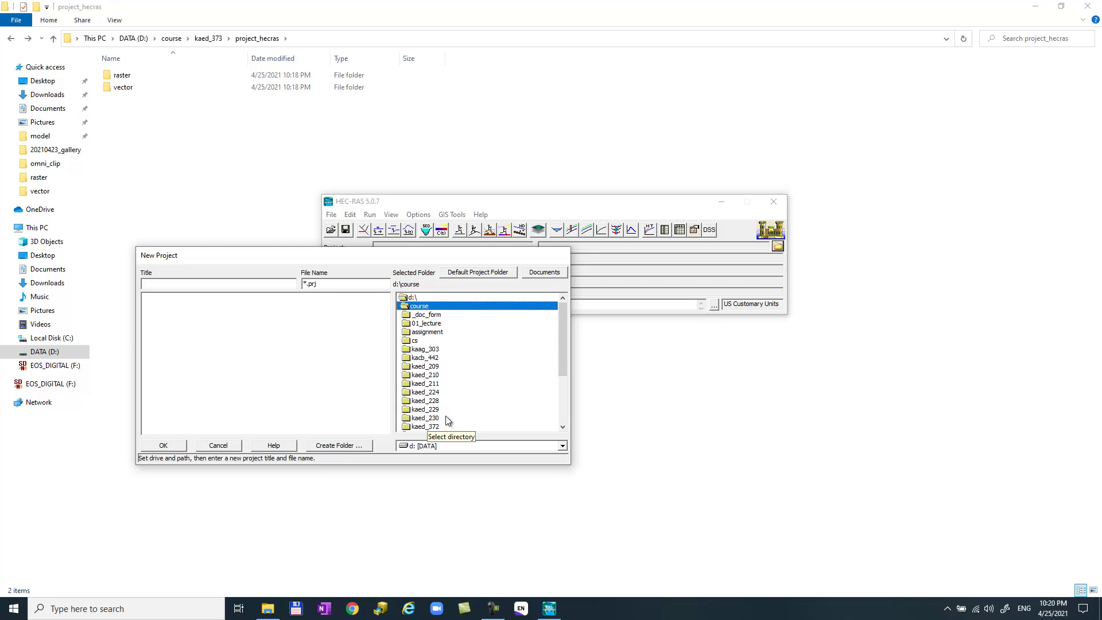
scroll(442, 424, down, 1)
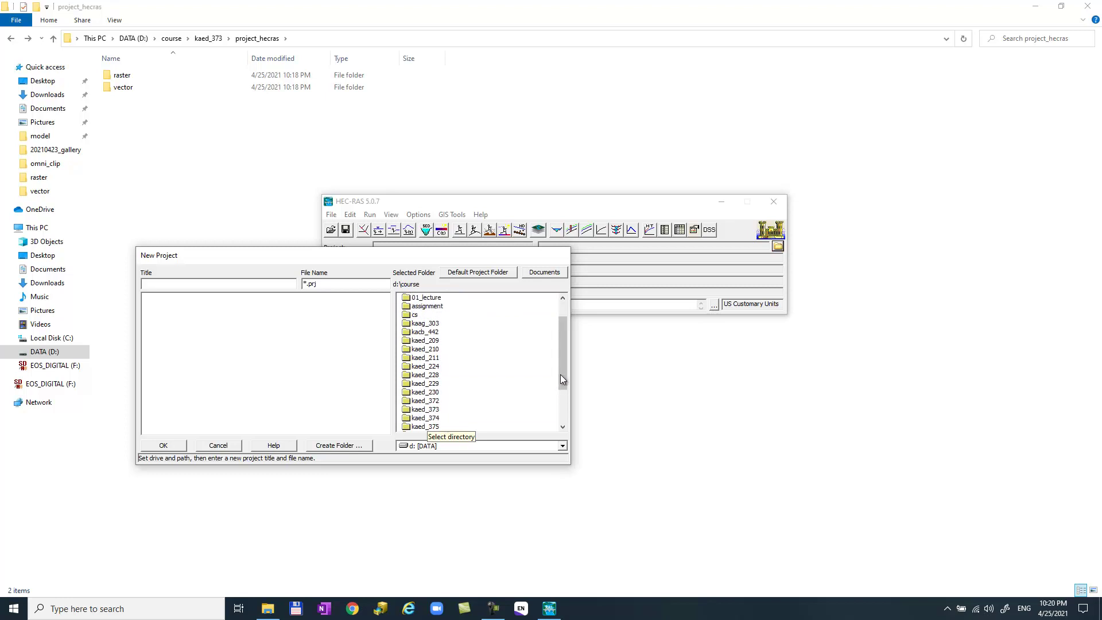
scroll(560, 384, down, 2)
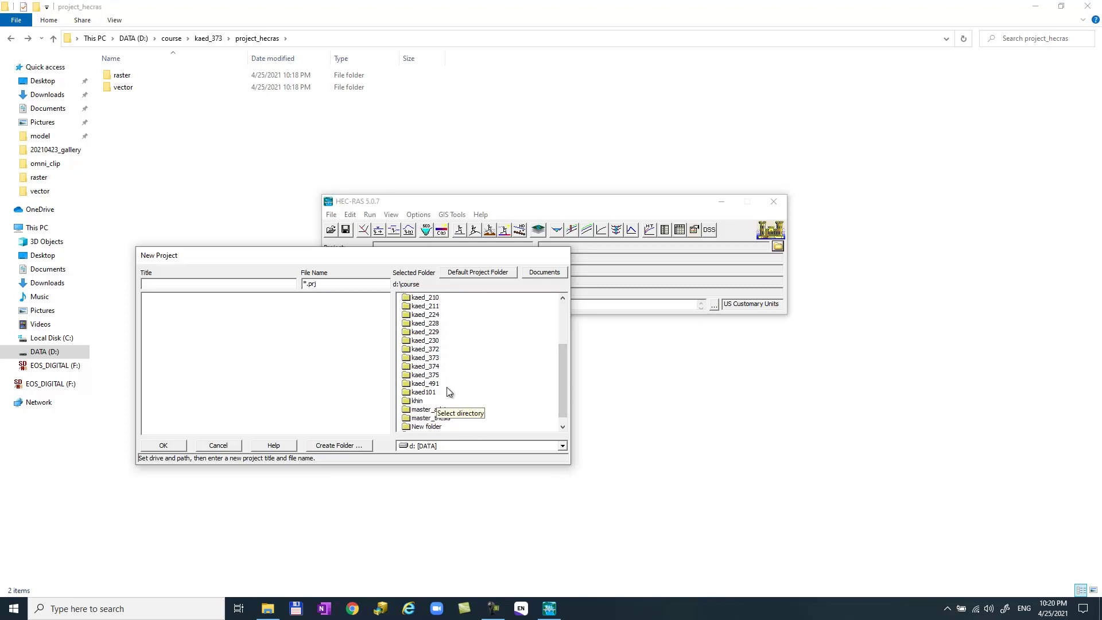
double_click(441, 358)
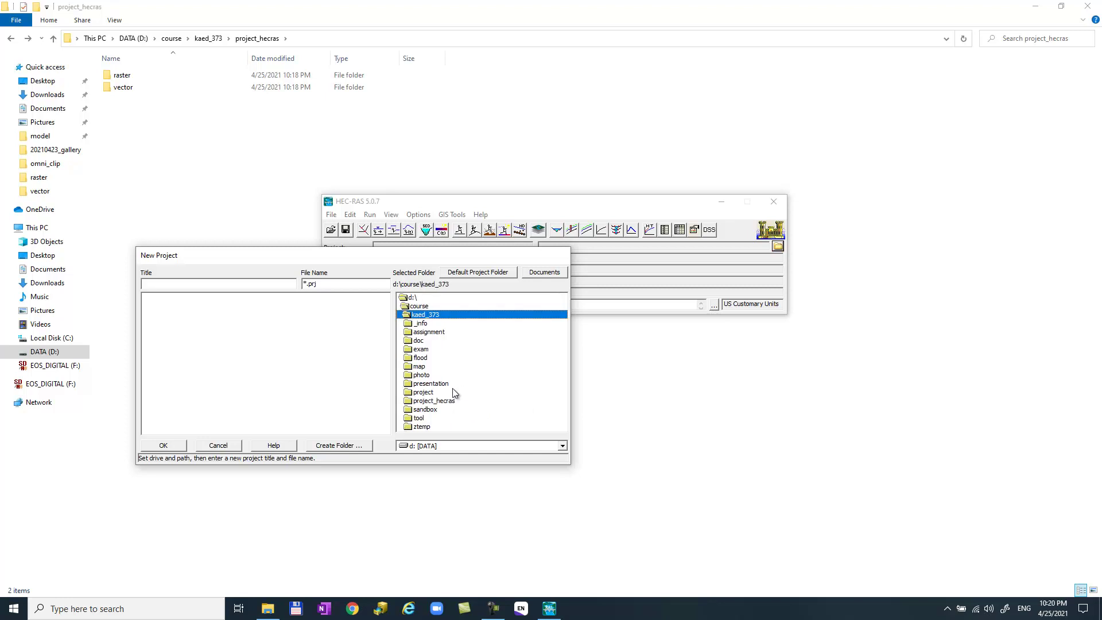
double_click(438, 401)
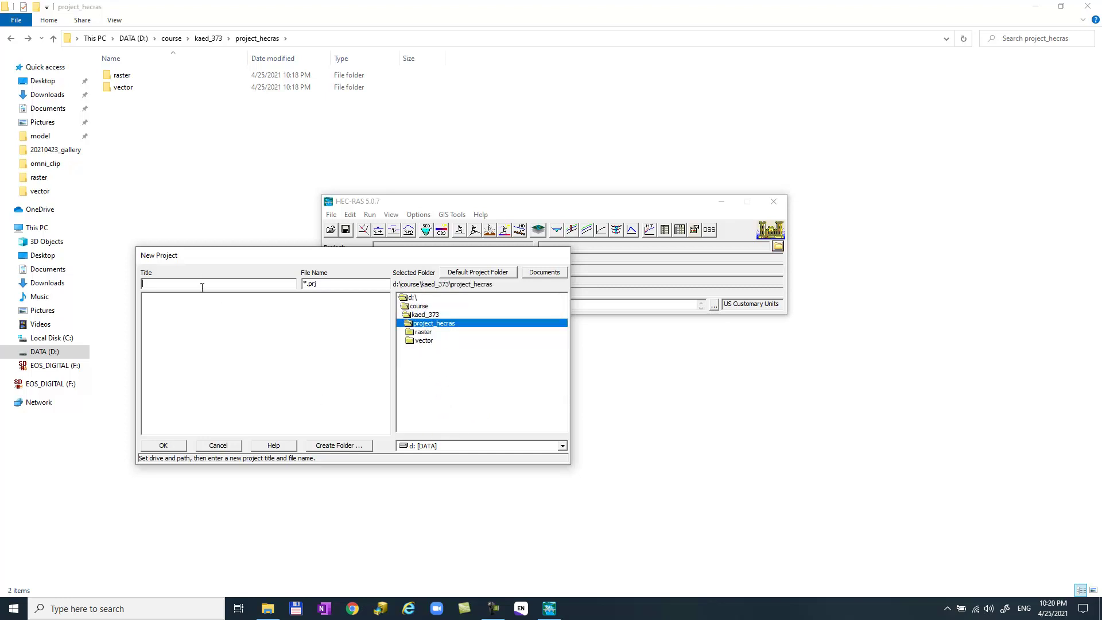
- Title the new project "peoject" with the file name peoject.prj and confirm its creation
text(pe)
click(163, 446)
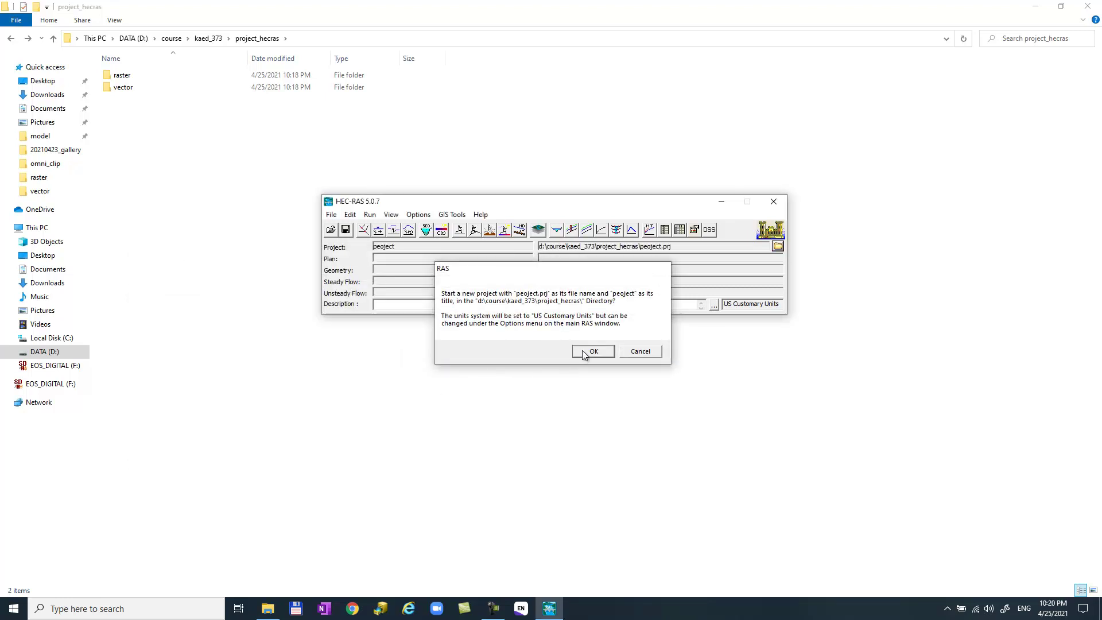
click(584, 353)
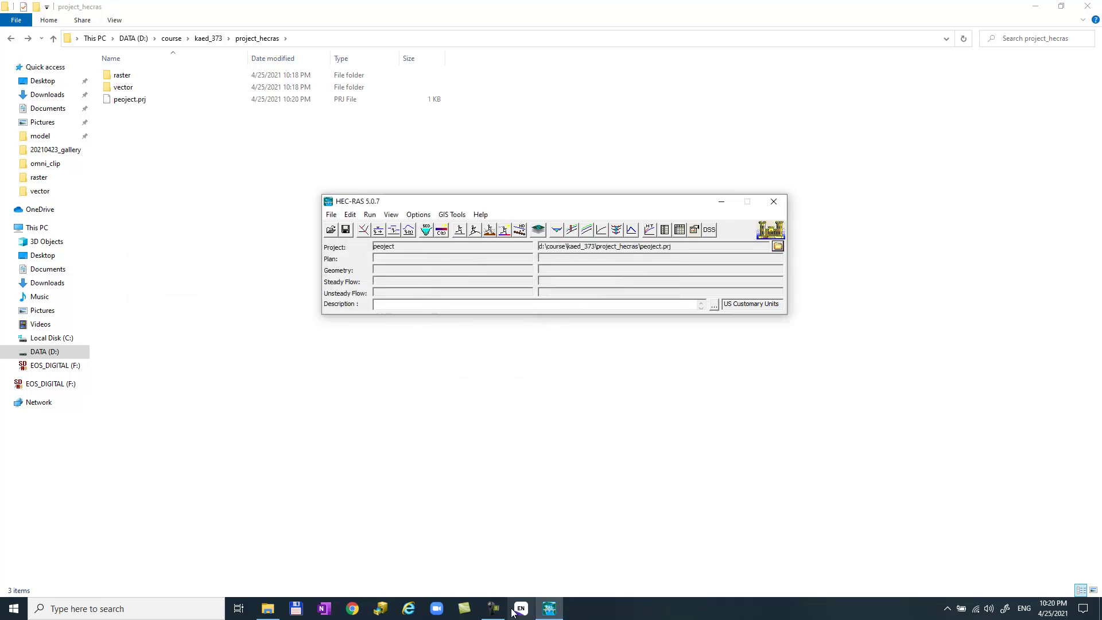
- Minimize the file browser window and set the project's unit system to System International (Metric System)
mouse_move(494, 613)
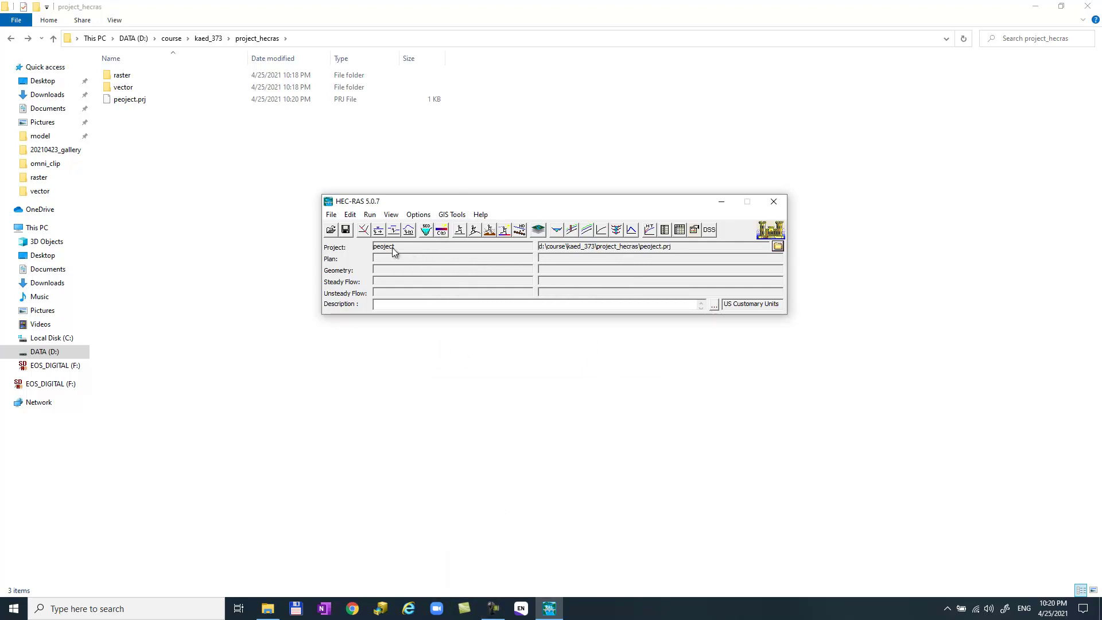
click(1035, 6)
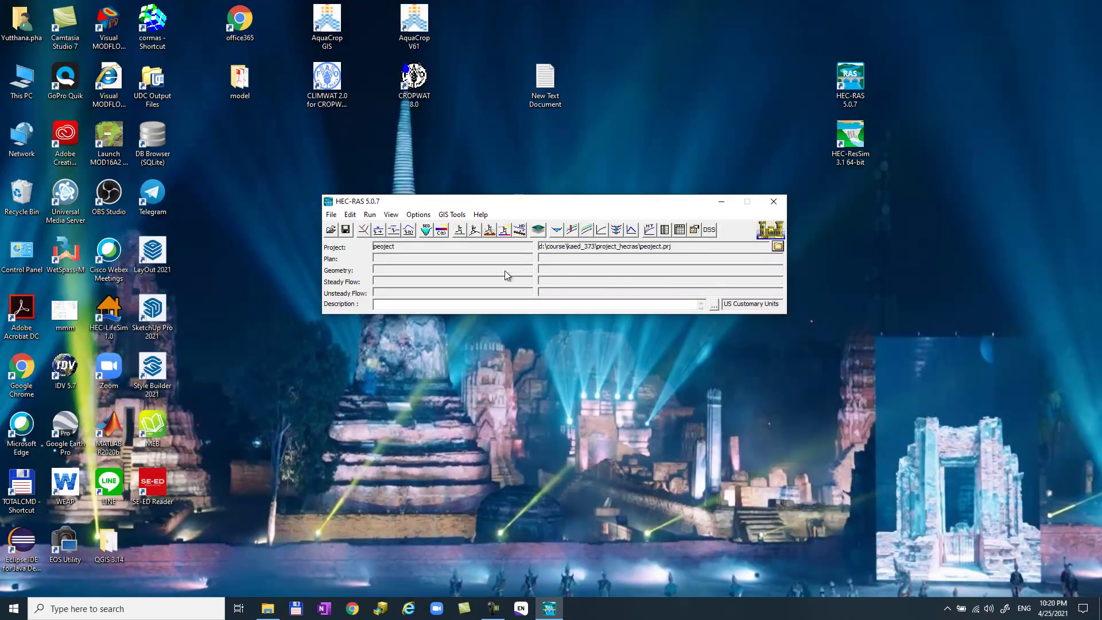
drag(445, 205, 427, 229)
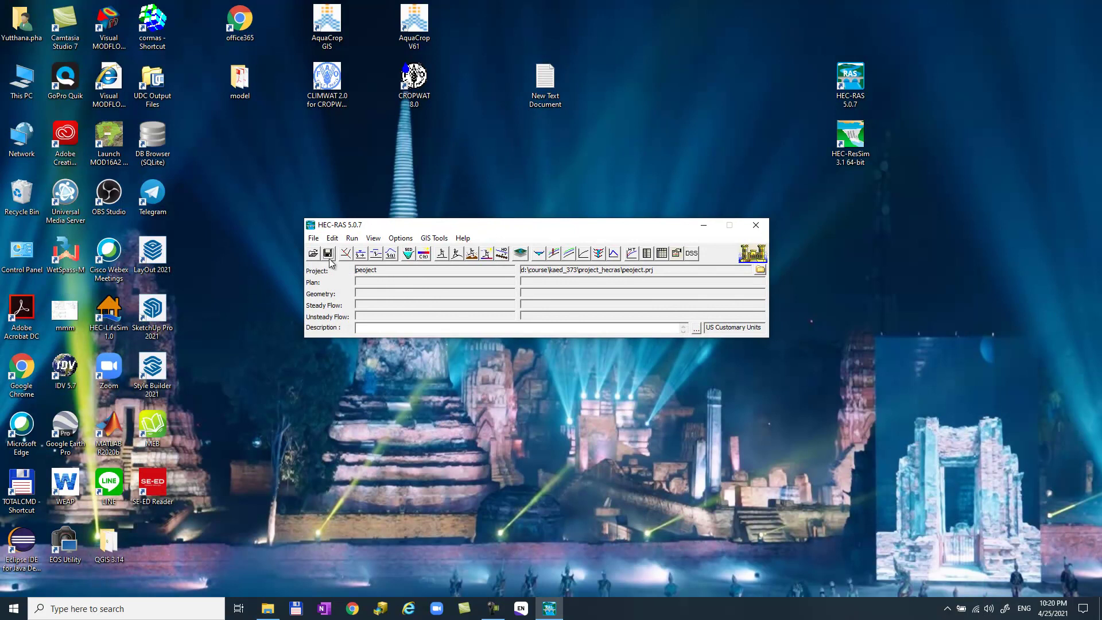
click(399, 238)
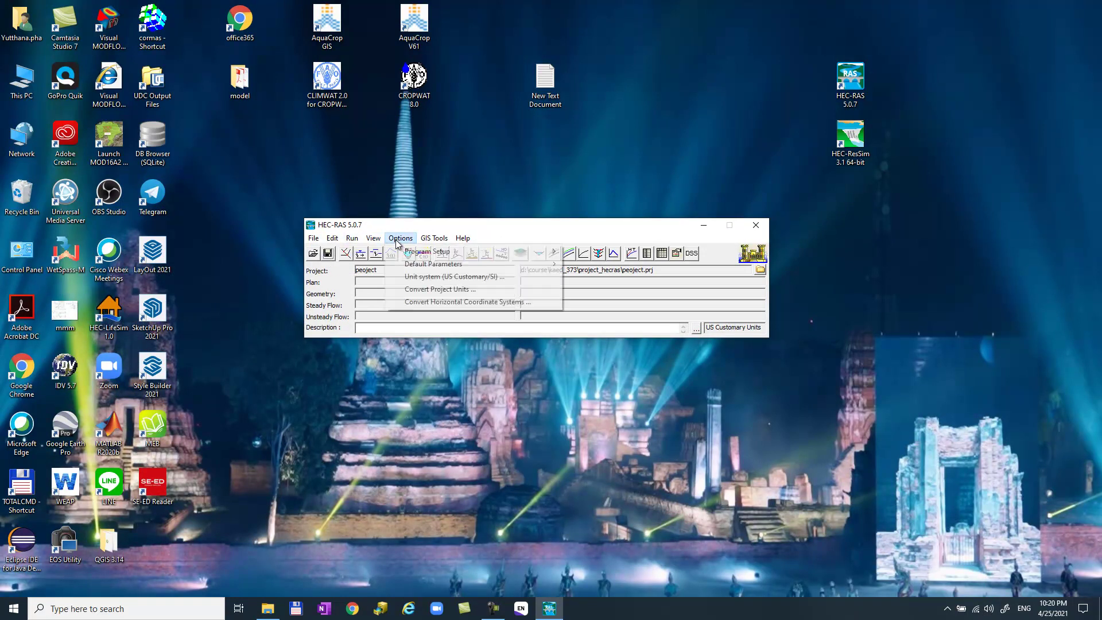
mouse_move(408, 250)
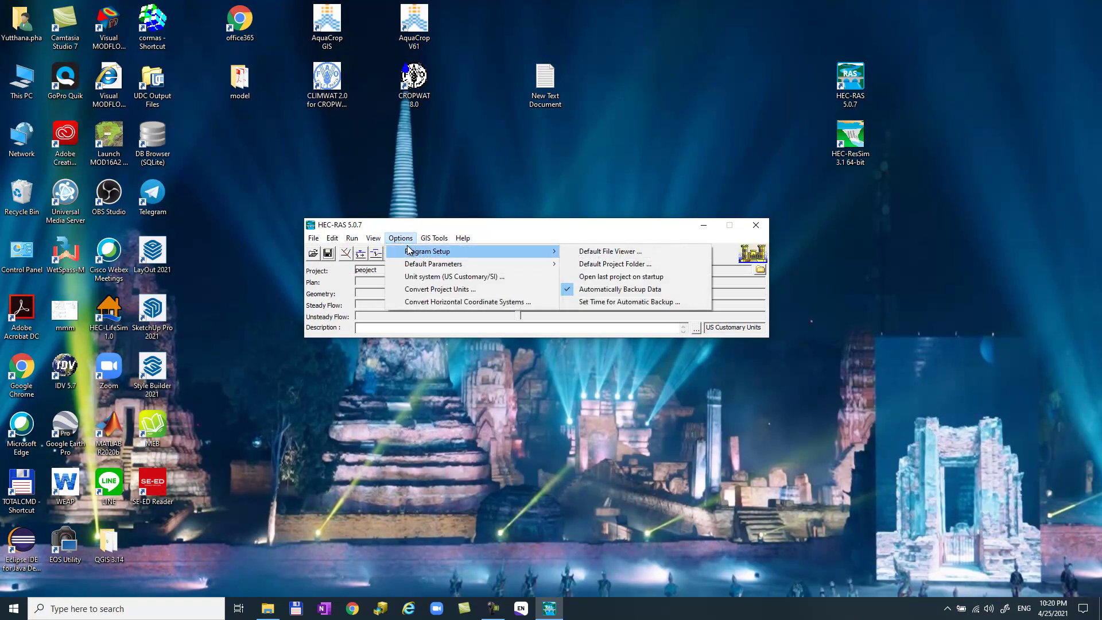
click(433, 276)
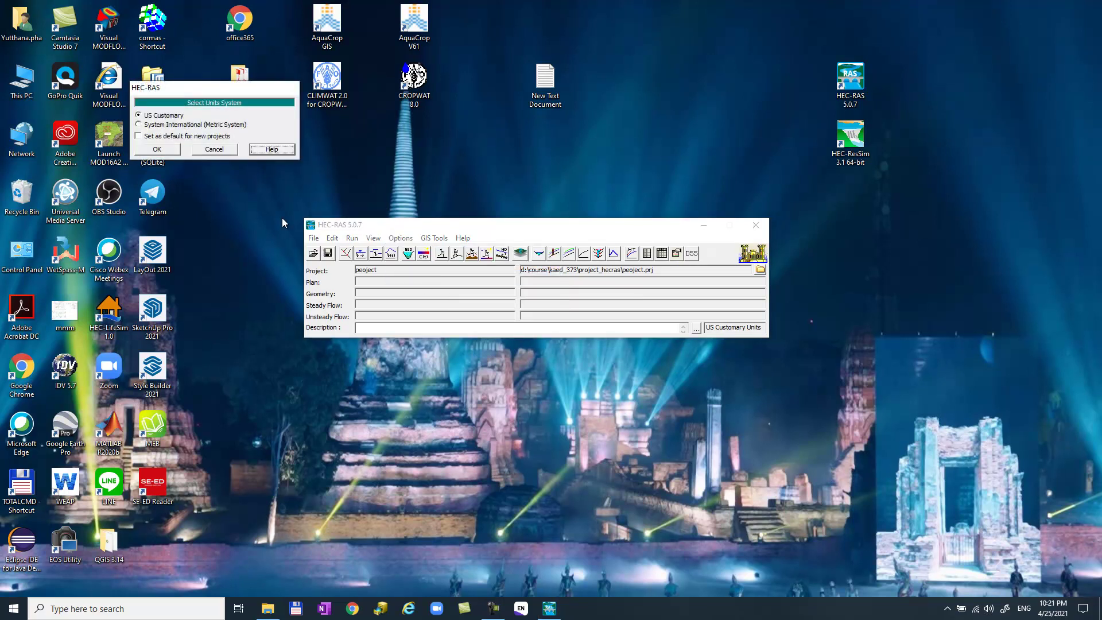
click(151, 127)
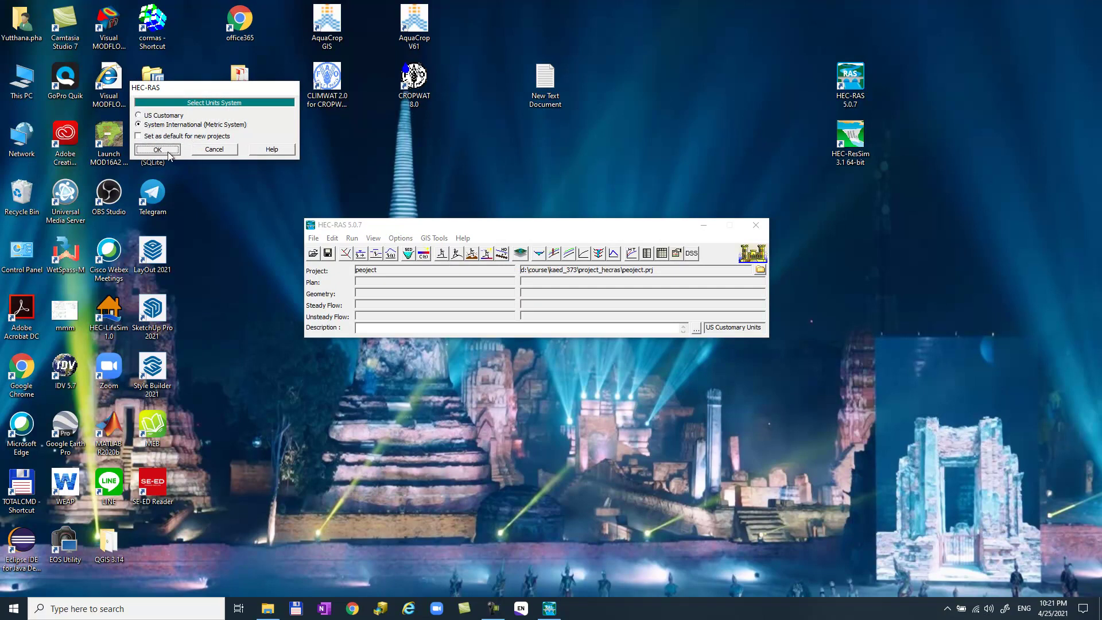
click(156, 150)
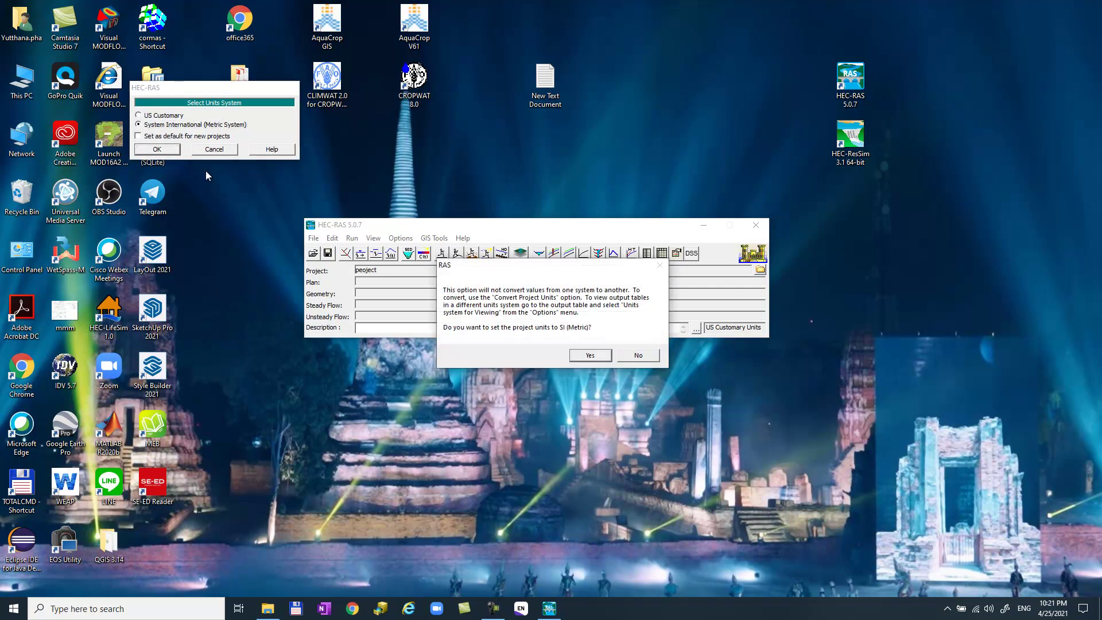
click(589, 355)
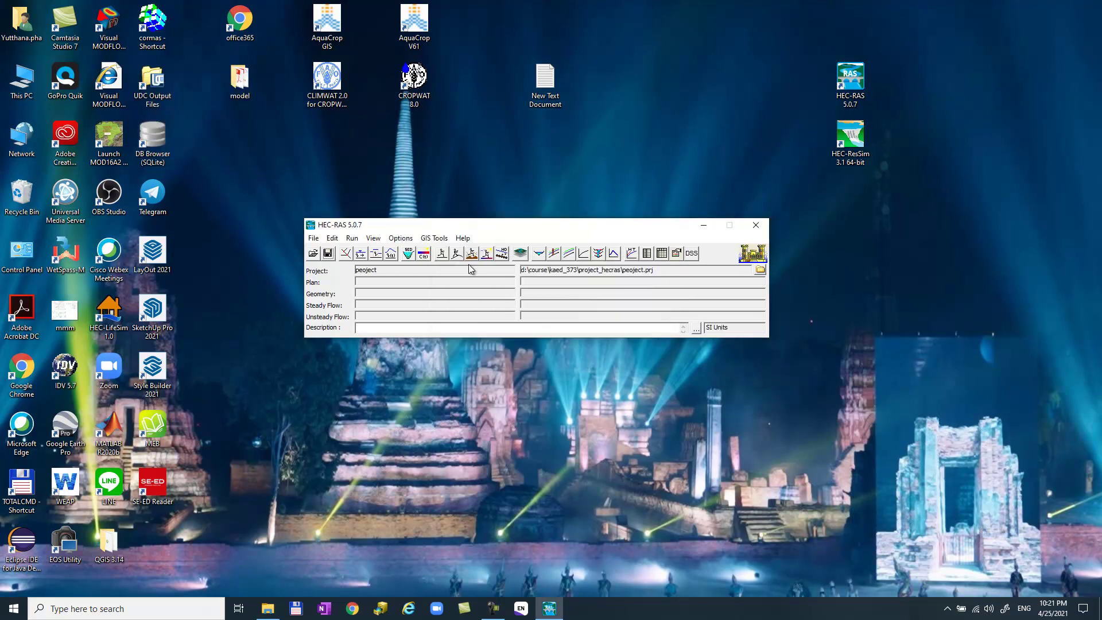
- Open RAS Mapper and start creating a new RAS terrain, accepting the project settings without a projection file
drag(490, 228, 524, 214)
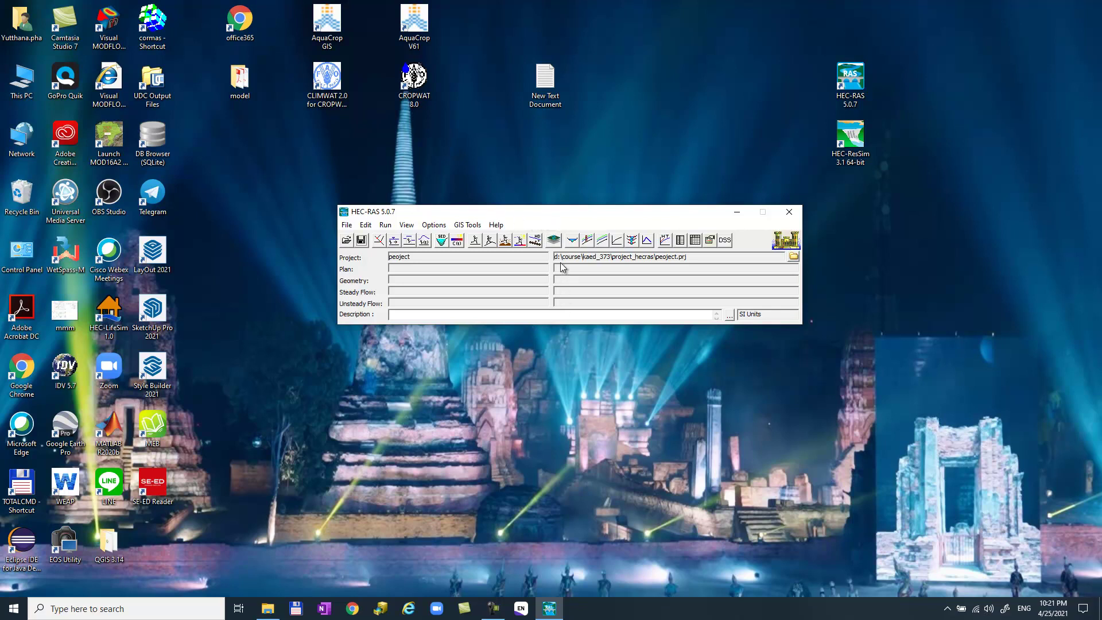
click(555, 241)
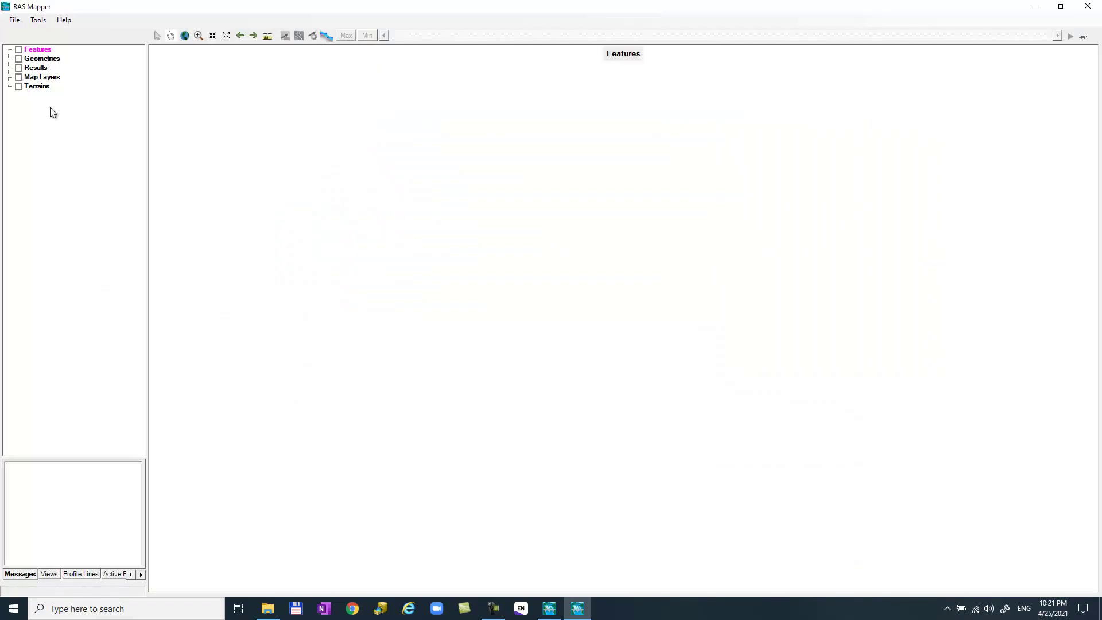
click(19, 87)
right_click(32, 87)
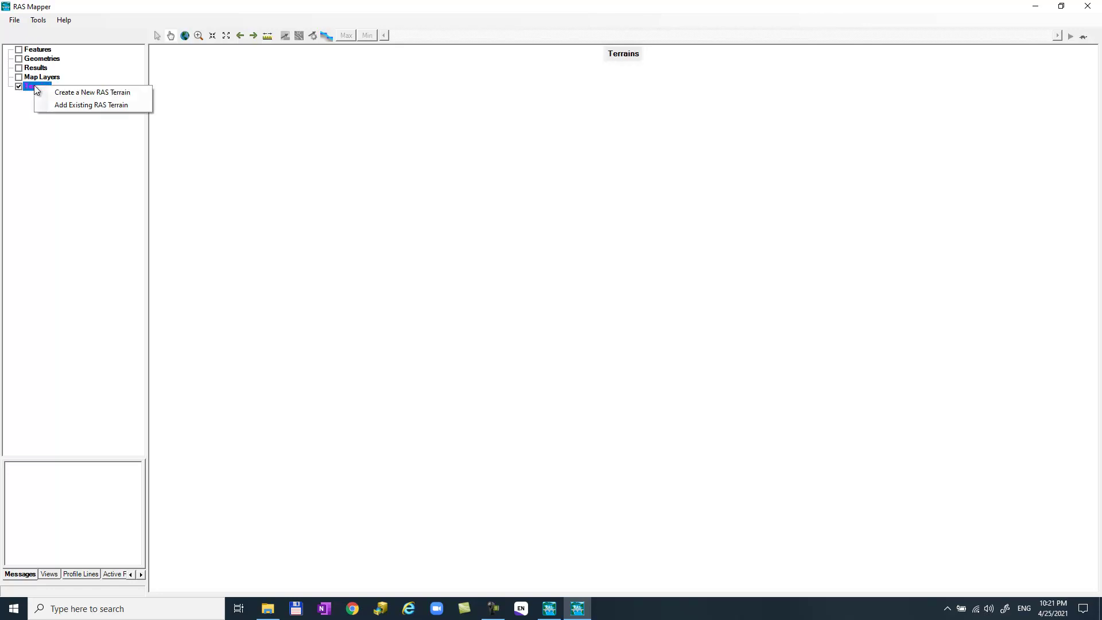
click(90, 96)
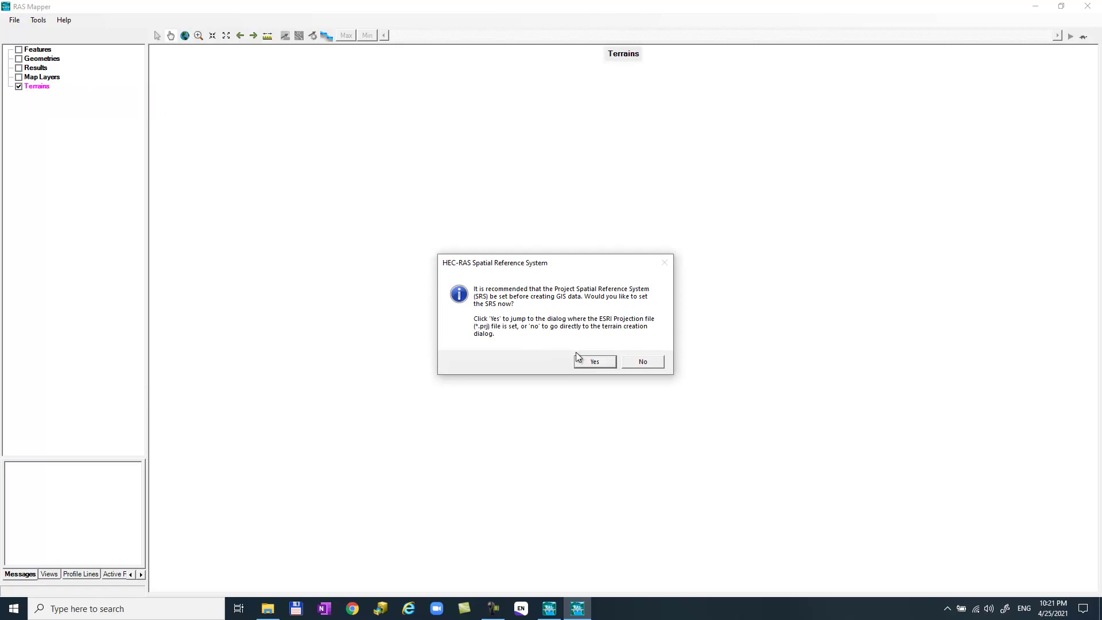
click(576, 362)
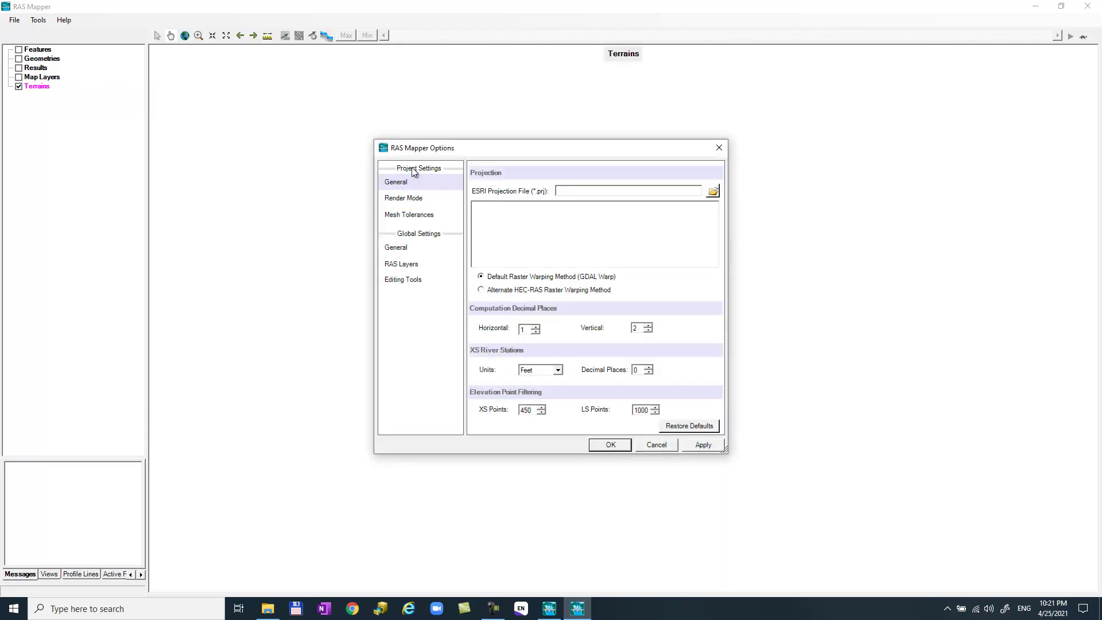
click(610, 445)
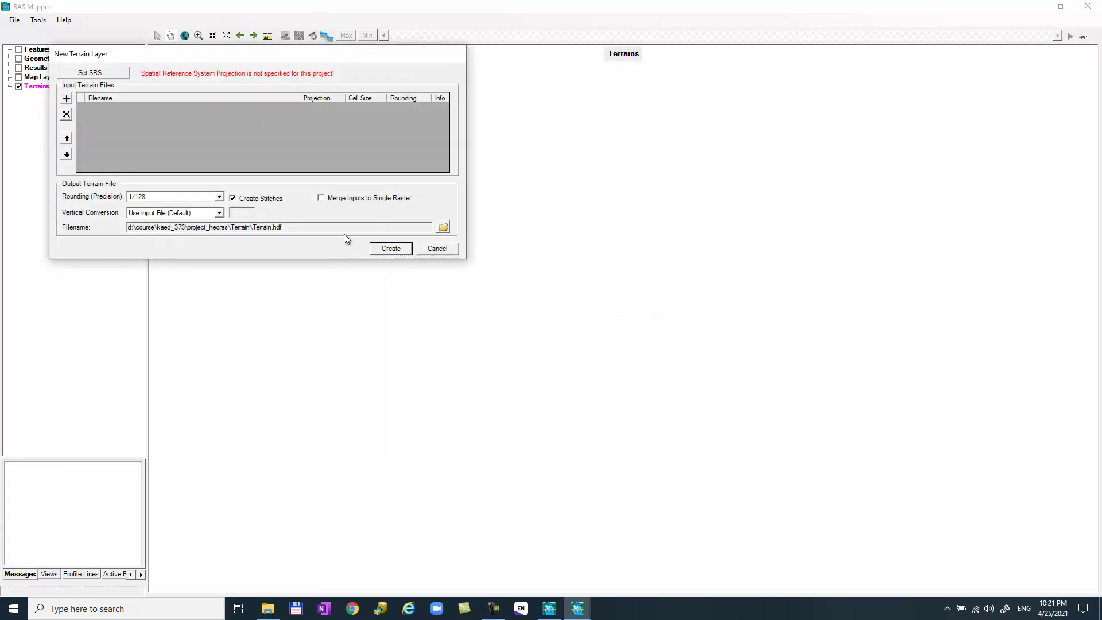
- Create the terrain layer from raster\demtif30m\dem30m.tif, adopting that file's spatial reference system for the model
click(66, 100)
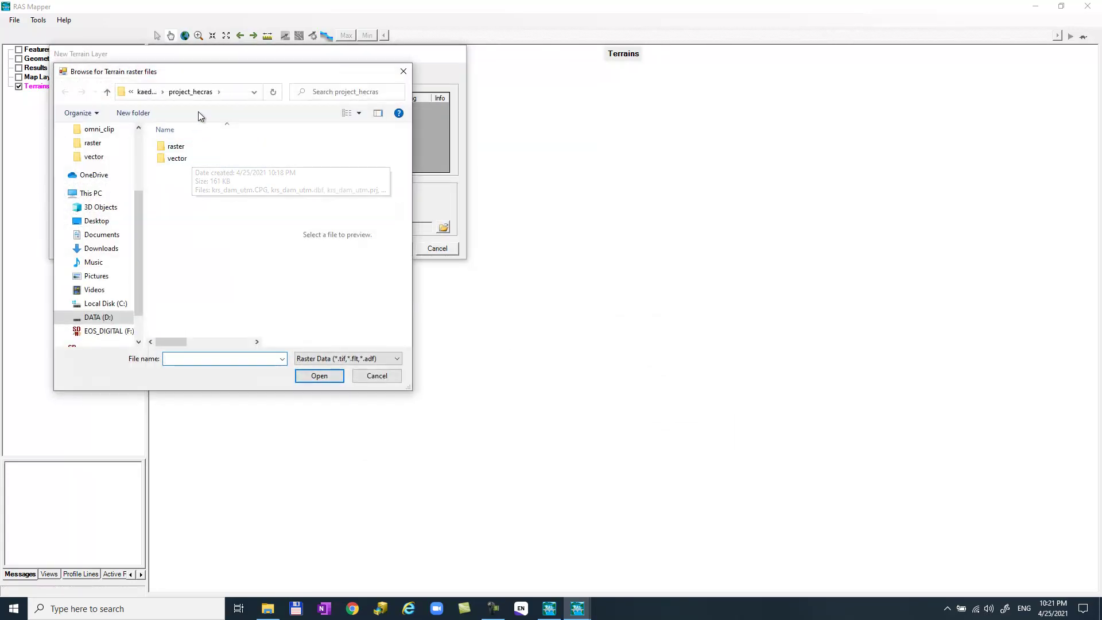
drag(197, 73, 347, 98)
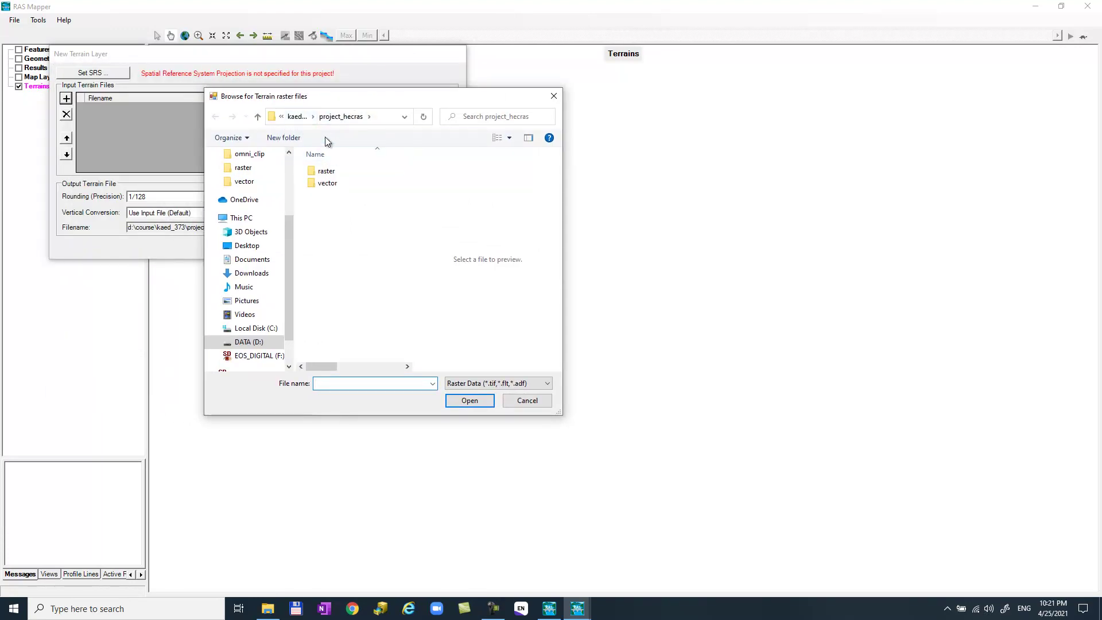
click(325, 170)
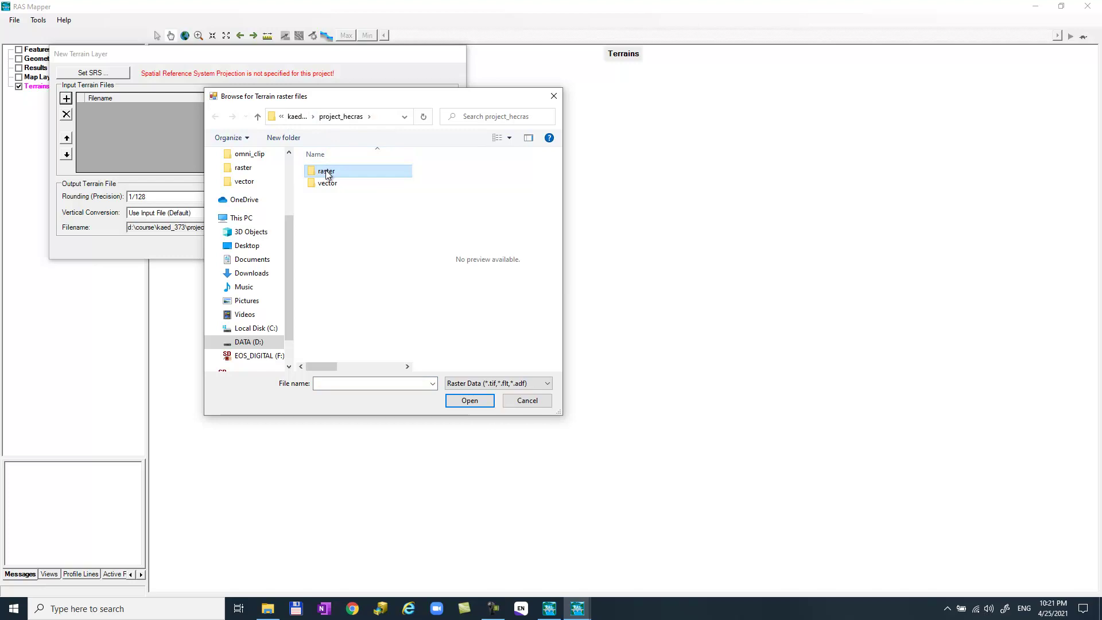
double_click(326, 171)
double_click(336, 200)
click(349, 201)
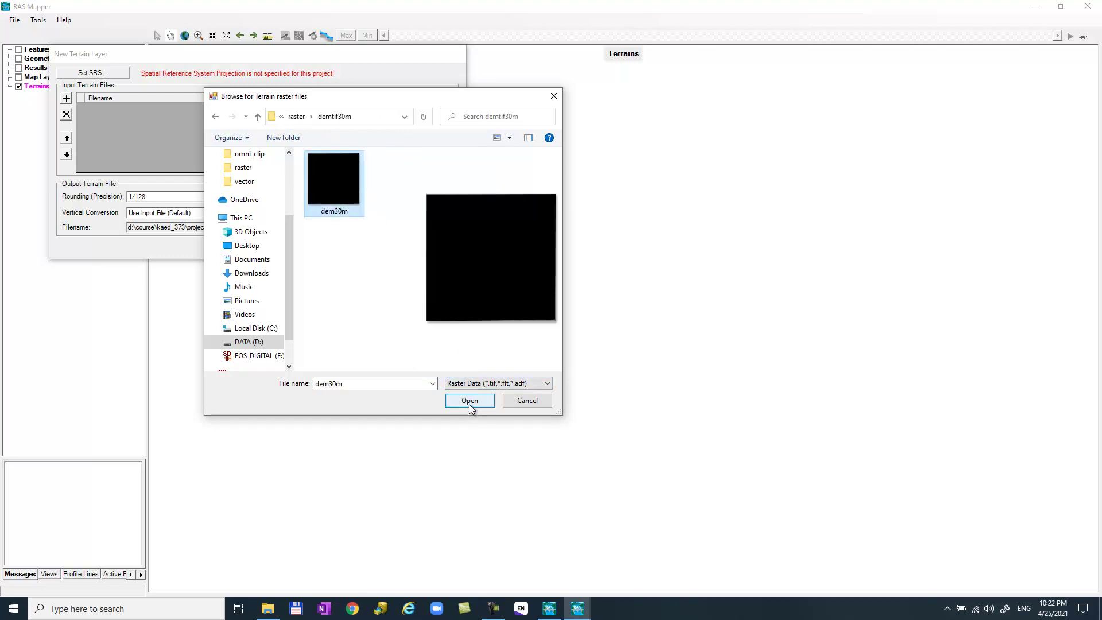
click(470, 401)
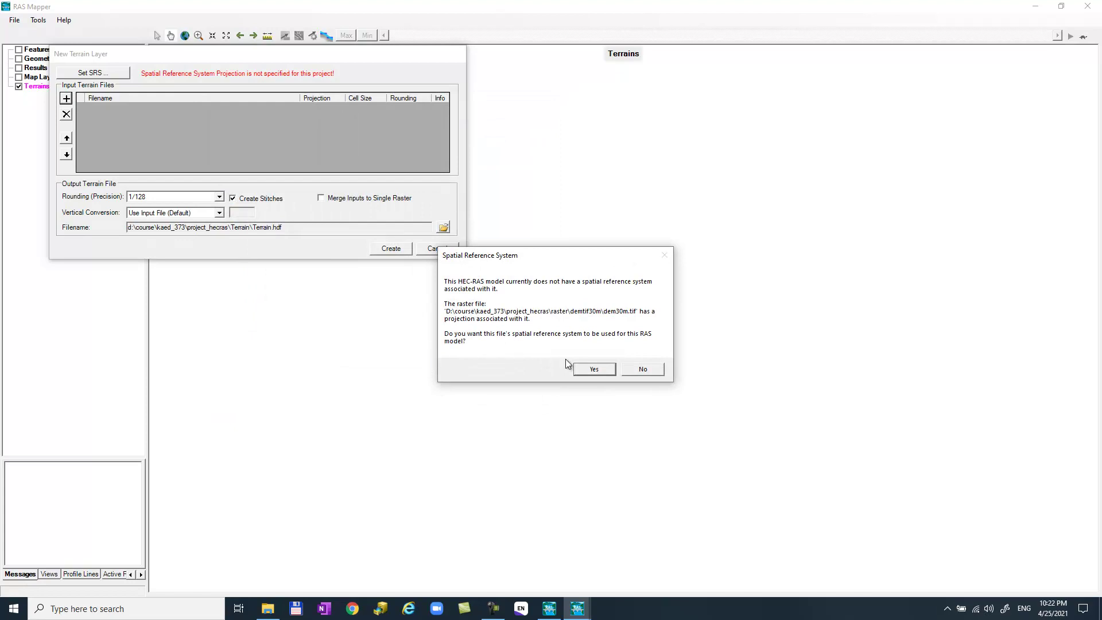
click(594, 369)
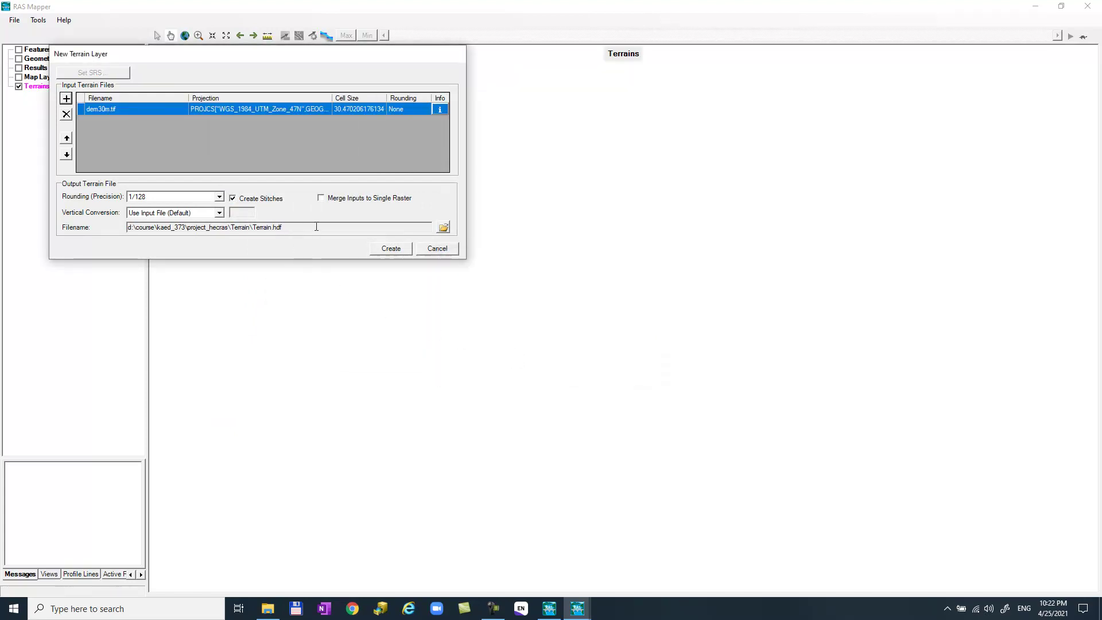
click(392, 249)
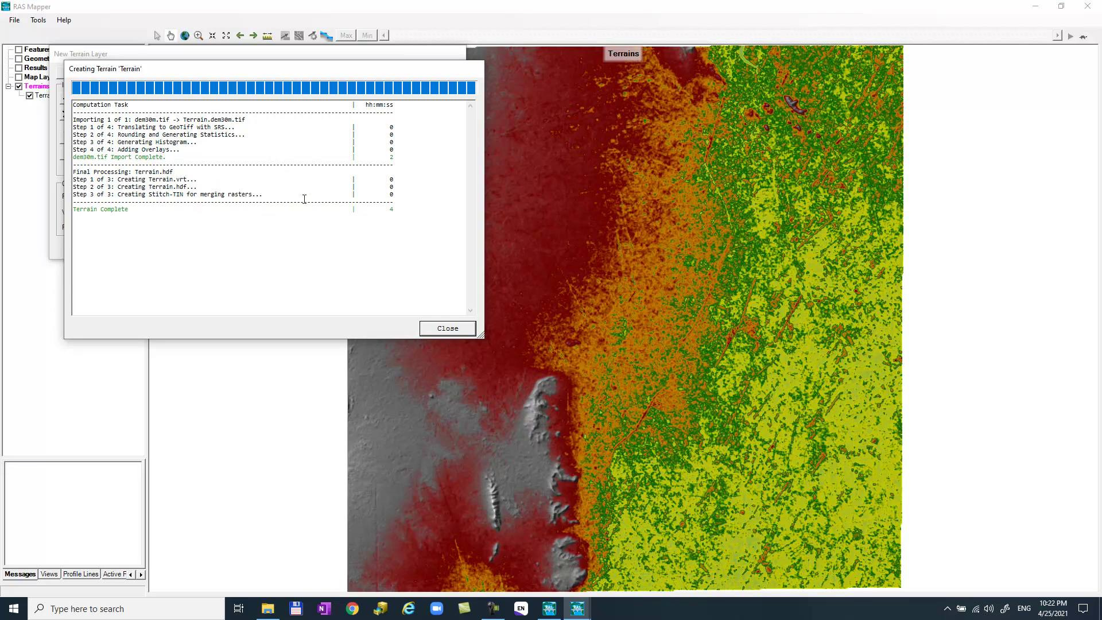
click(448, 328)
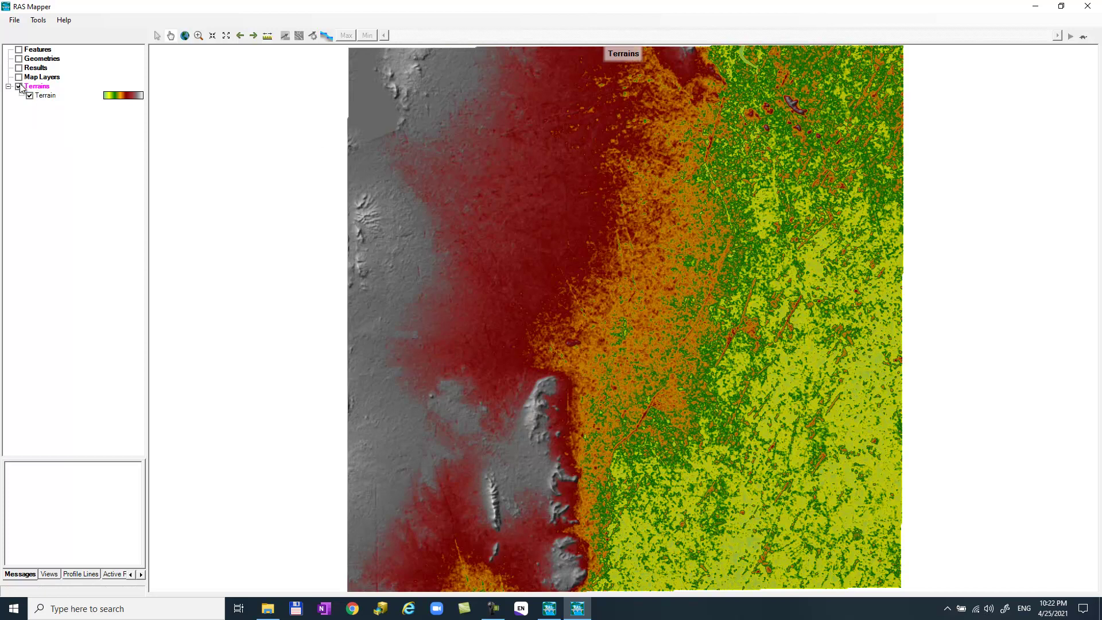
- Add the existing shapefile river.shp from the project's vector folder to the map layers
click(39, 21)
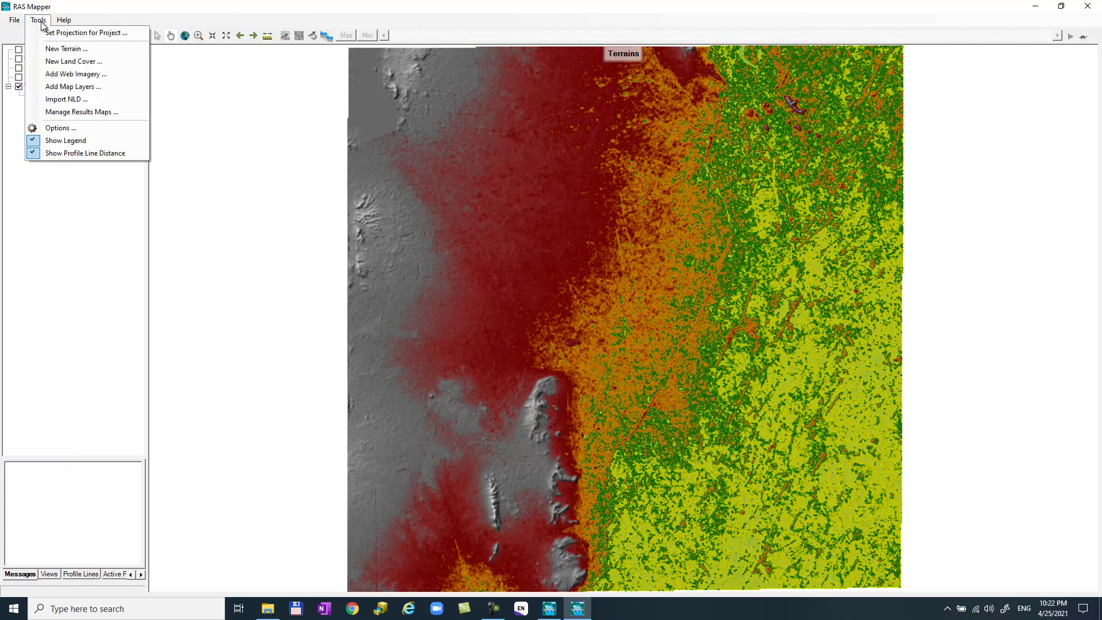
click(48, 20)
click(39, 78)
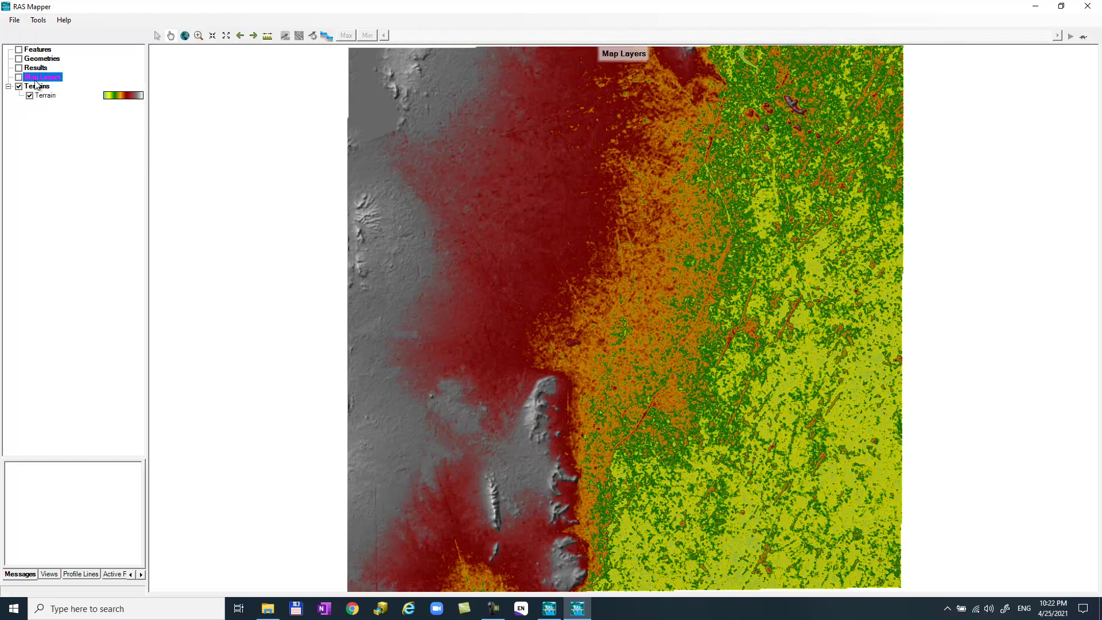
right_click(35, 84)
mouse_move(90, 86)
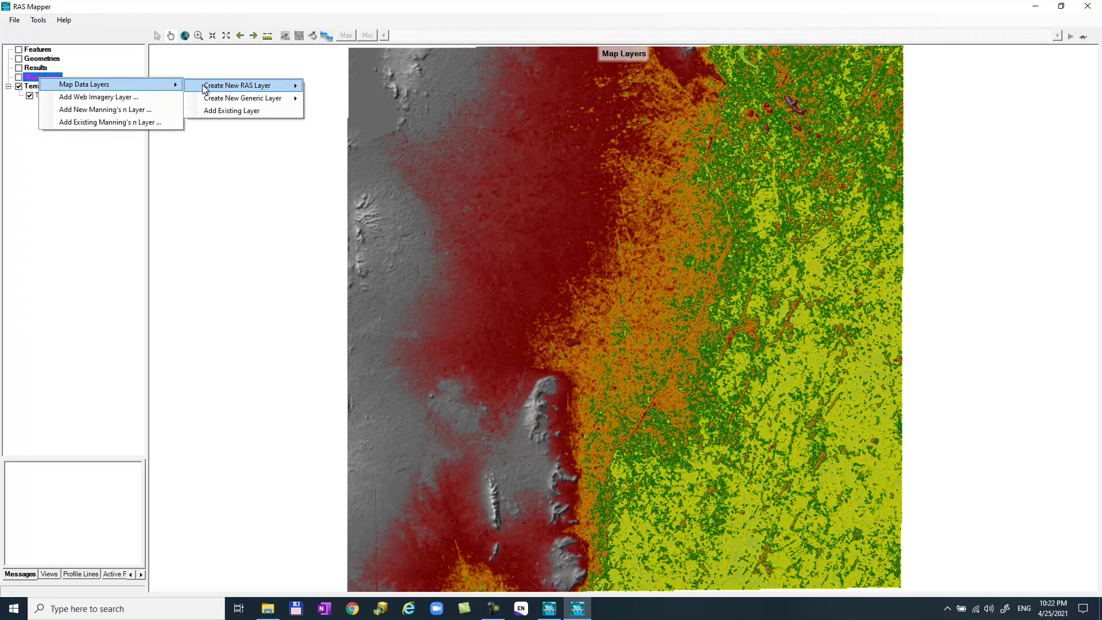
click(237, 112)
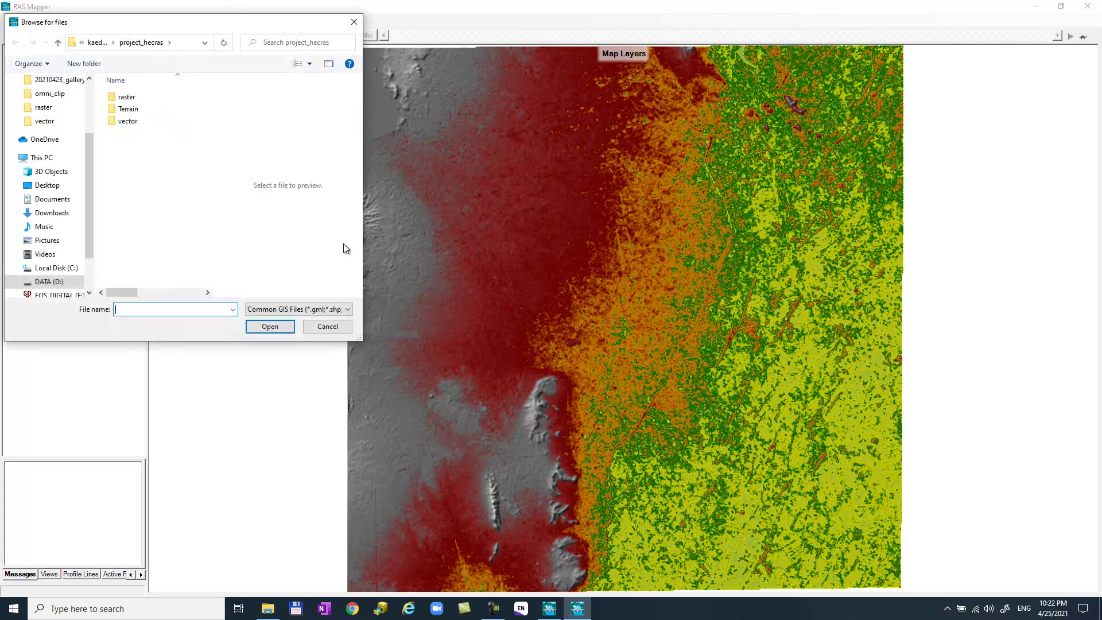
double_click(174, 144)
click(179, 120)
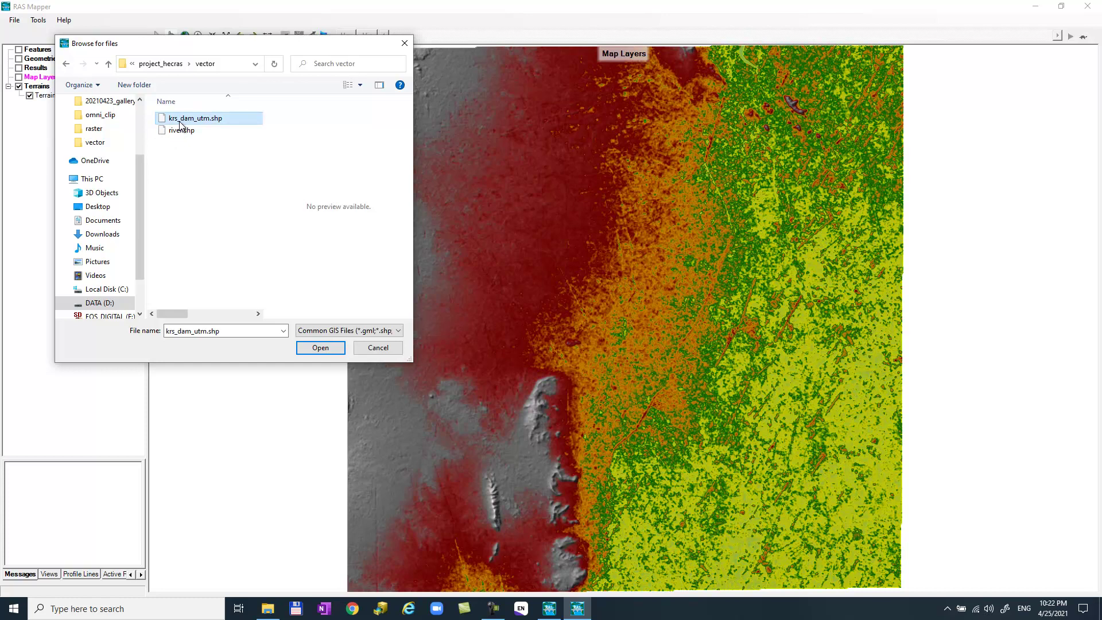
ctrl+click(181, 132)
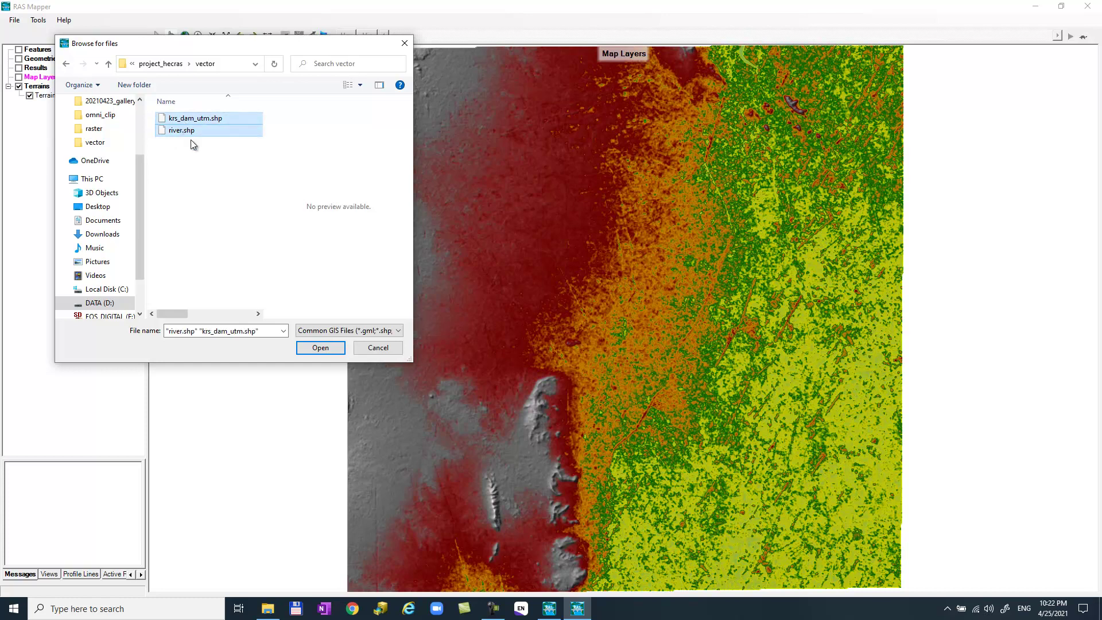
click(184, 120)
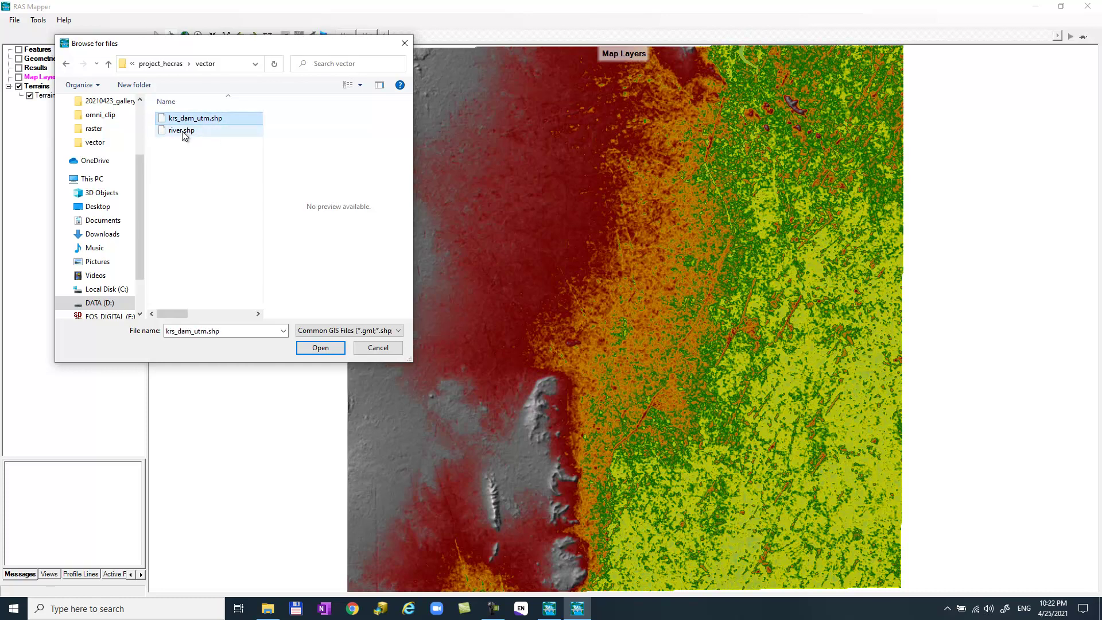
click(178, 132)
click(321, 347)
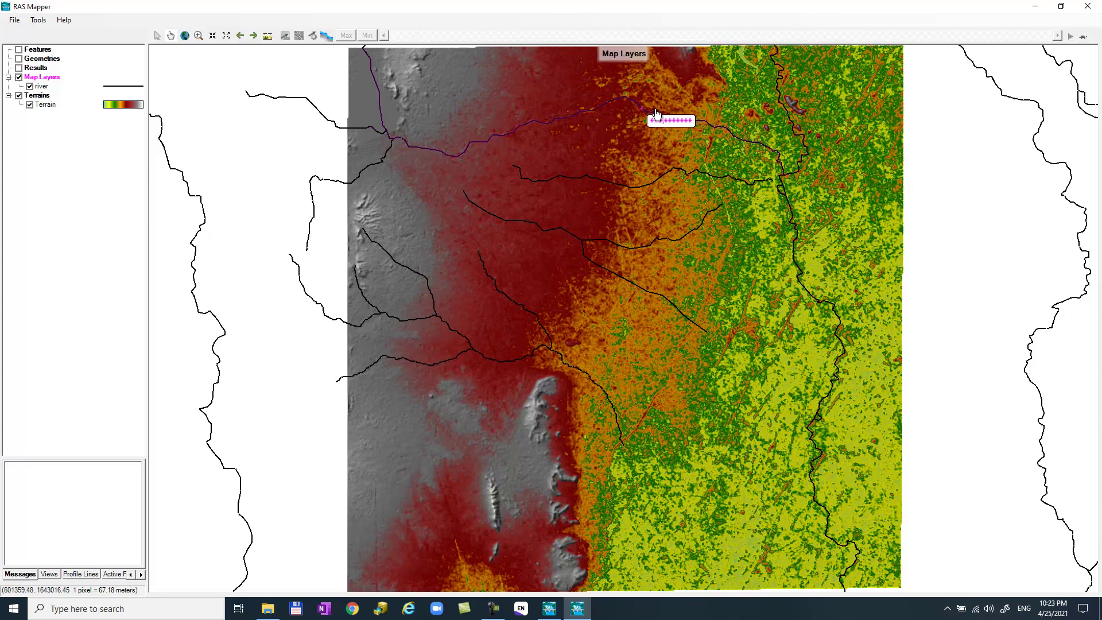
- Add the existing shapefile krs_dam_utm.shp from the vector folder to the map layers
right_click(48, 80)
mouse_move(76, 86)
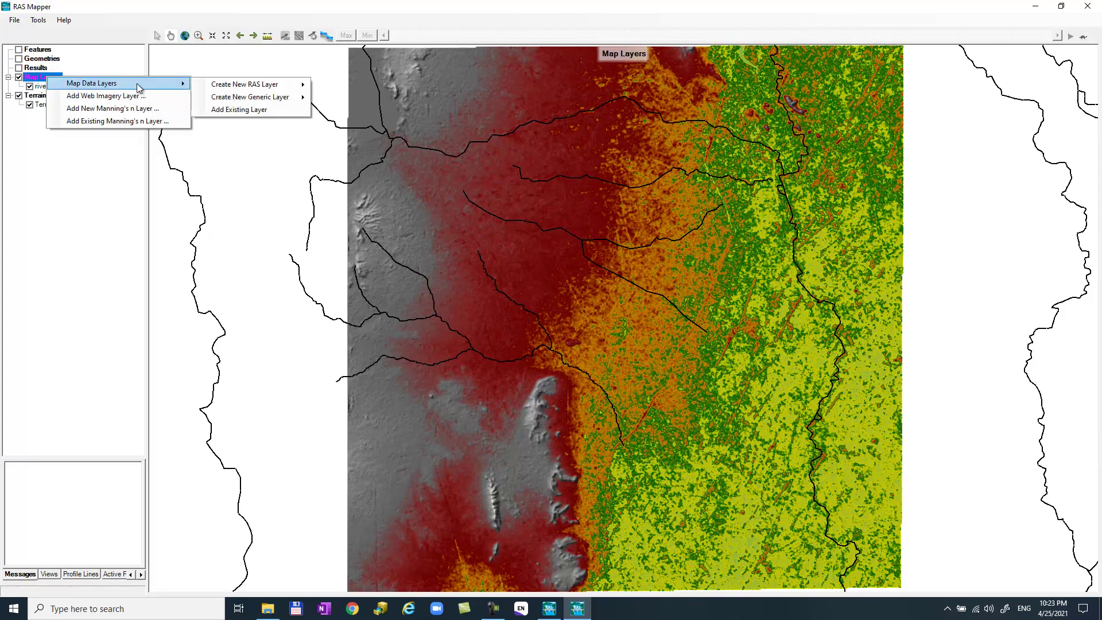
mouse_move(250, 91)
click(247, 109)
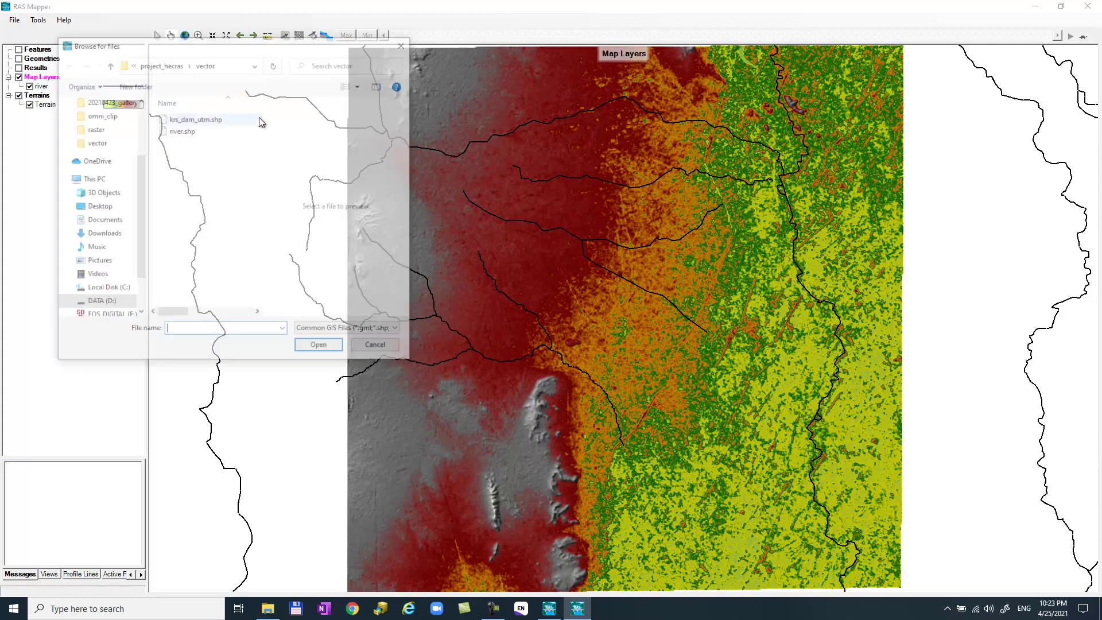
click(183, 118)
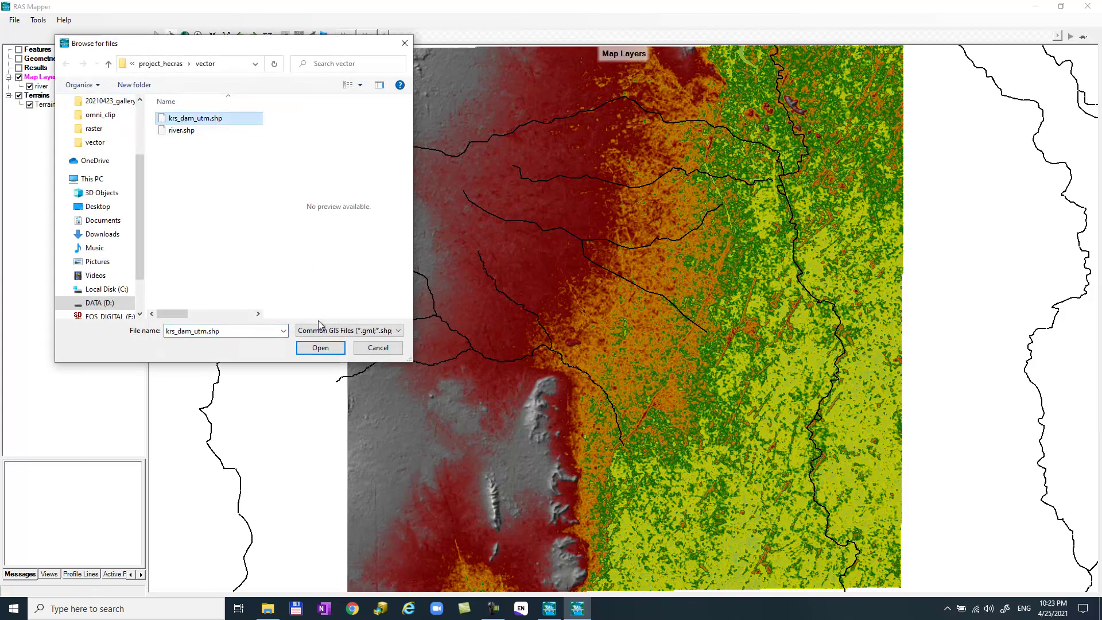
click(320, 347)
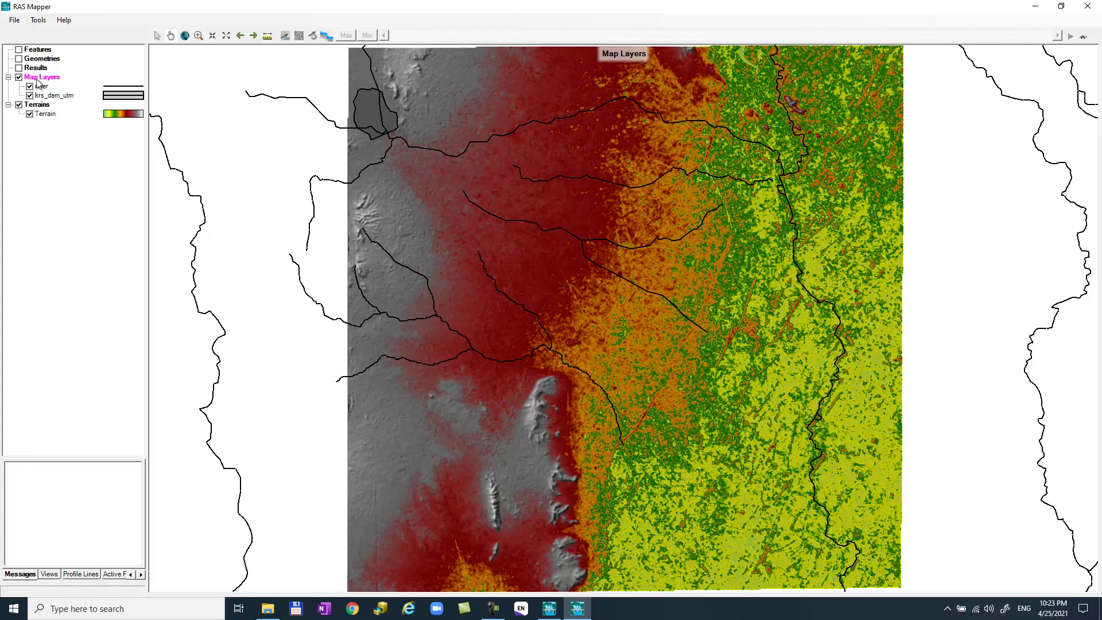
- Export the Terrain layer's current image as a JPEG named bg_01 in the project's raster folder
right_click(43, 107)
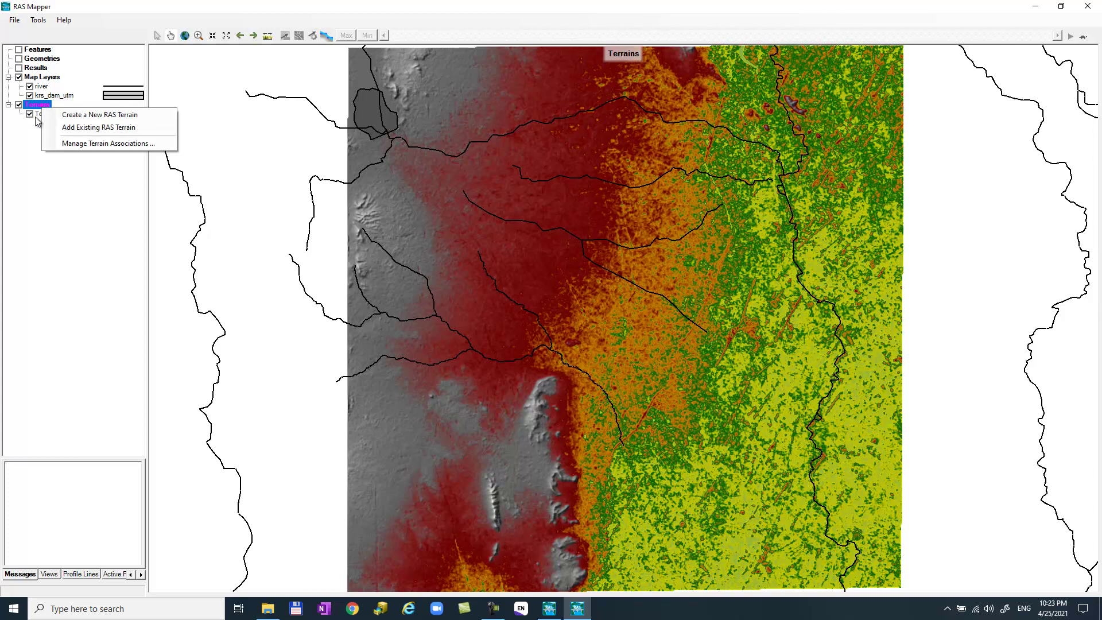
click(38, 115)
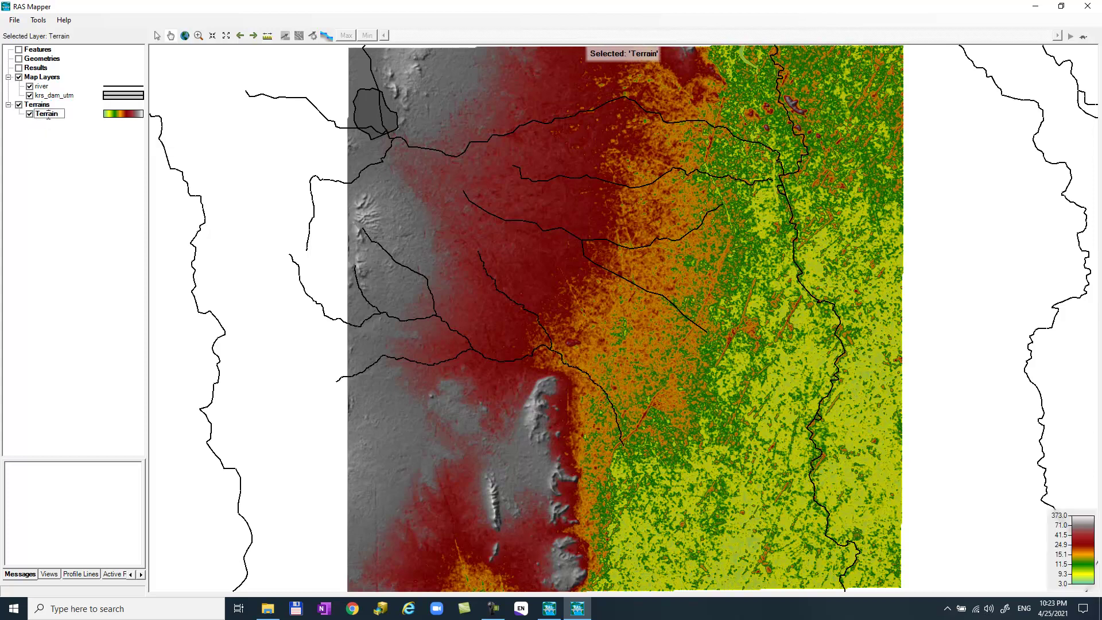
click(49, 115)
right_click(48, 116)
key(Escape)
key(Escape)
right_click(56, 118)
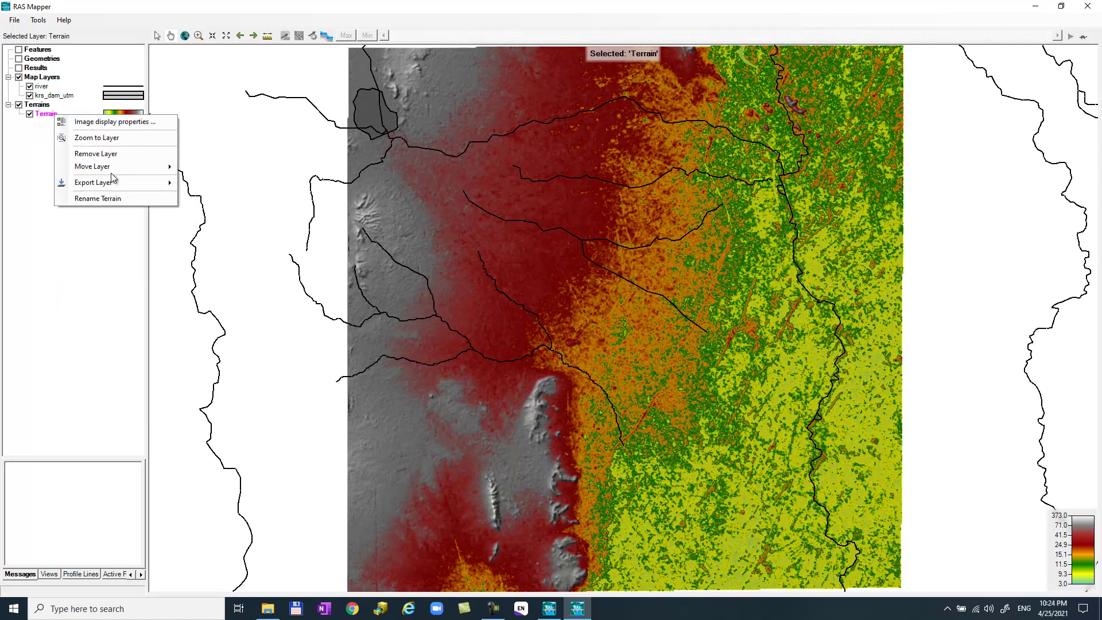
mouse_move(151, 184)
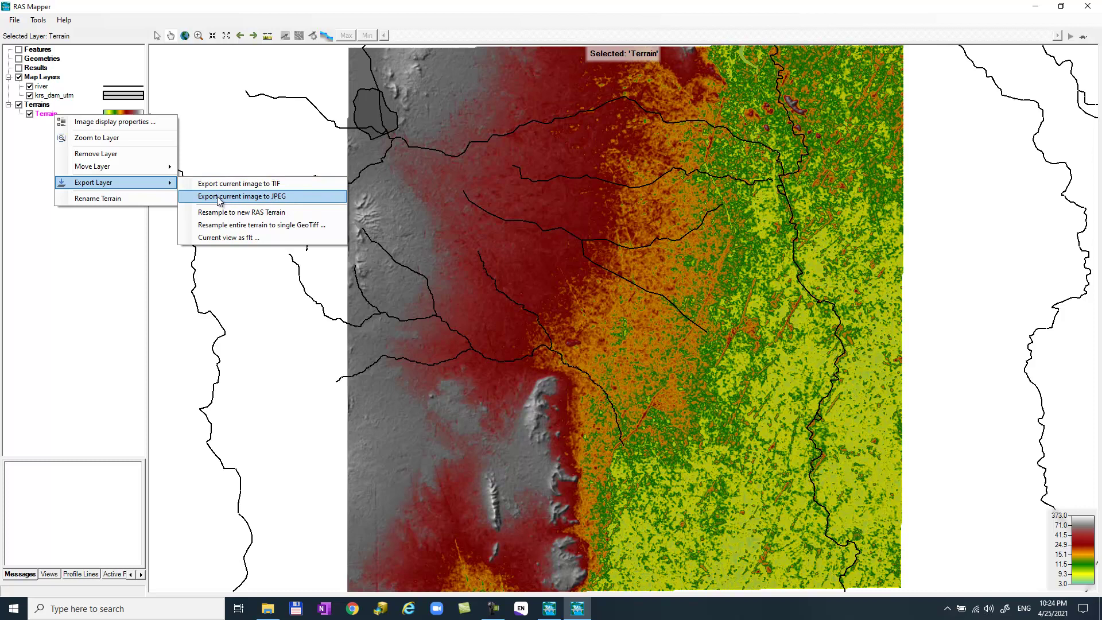
click(279, 197)
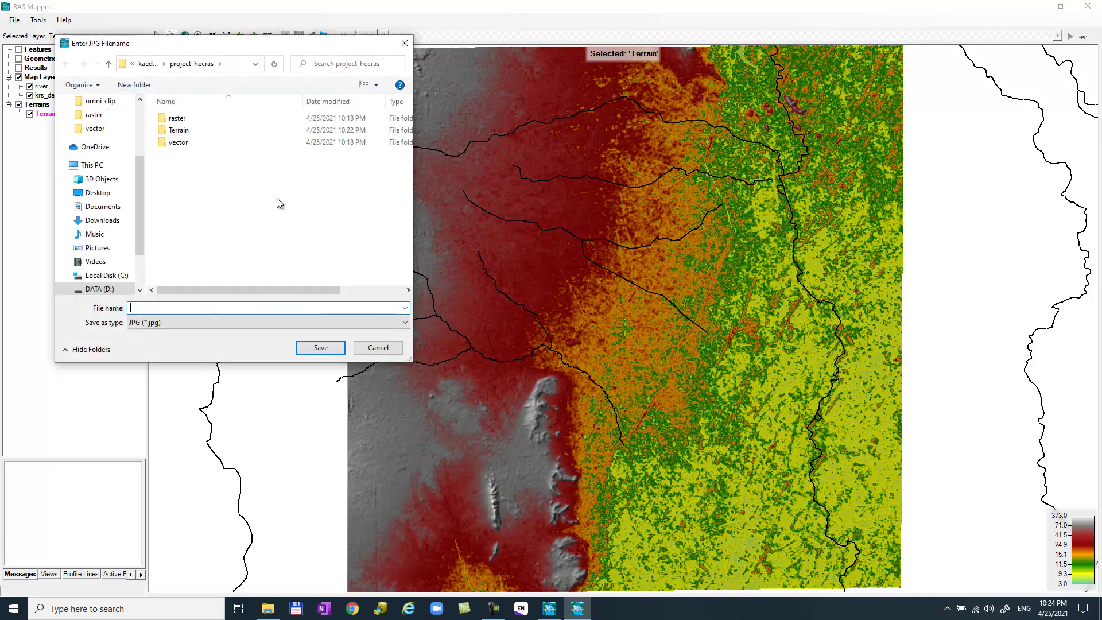
double_click(178, 118)
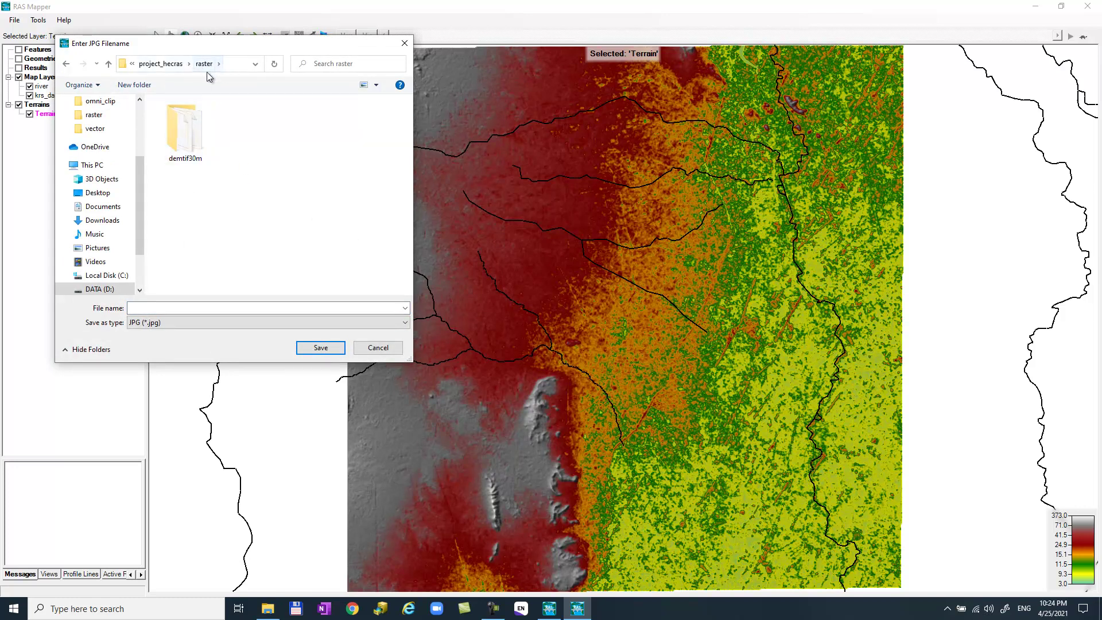
click(192, 308)
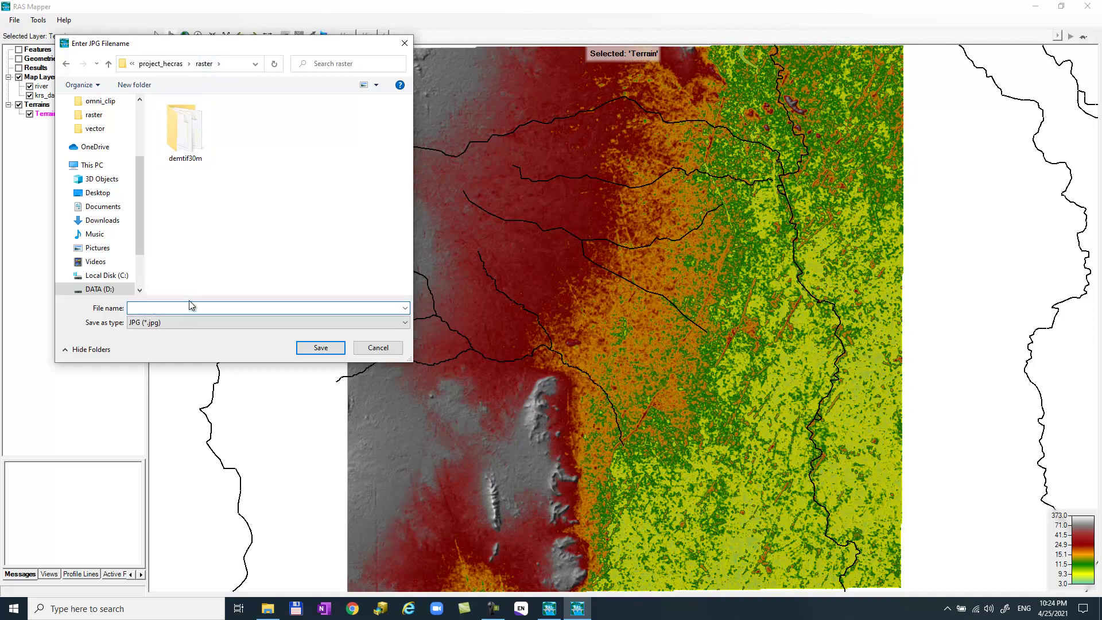
text(bg_01)
click(319, 348)
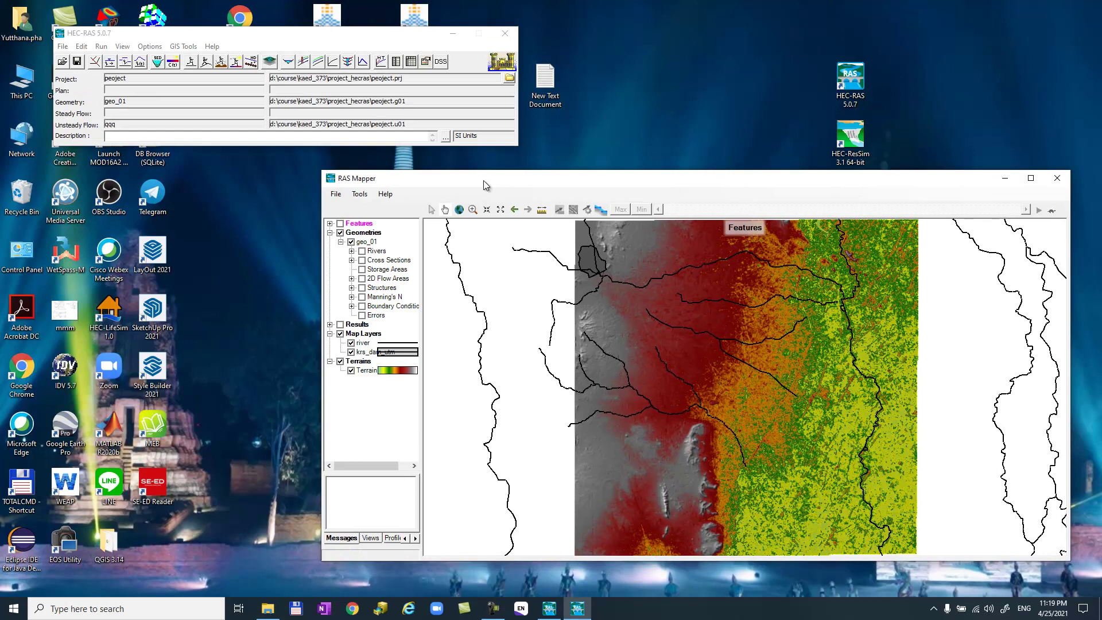
- Switch to the main HEC-RAS window, open the geometric data of geo_01, and reposition its editor window
click(81, 47)
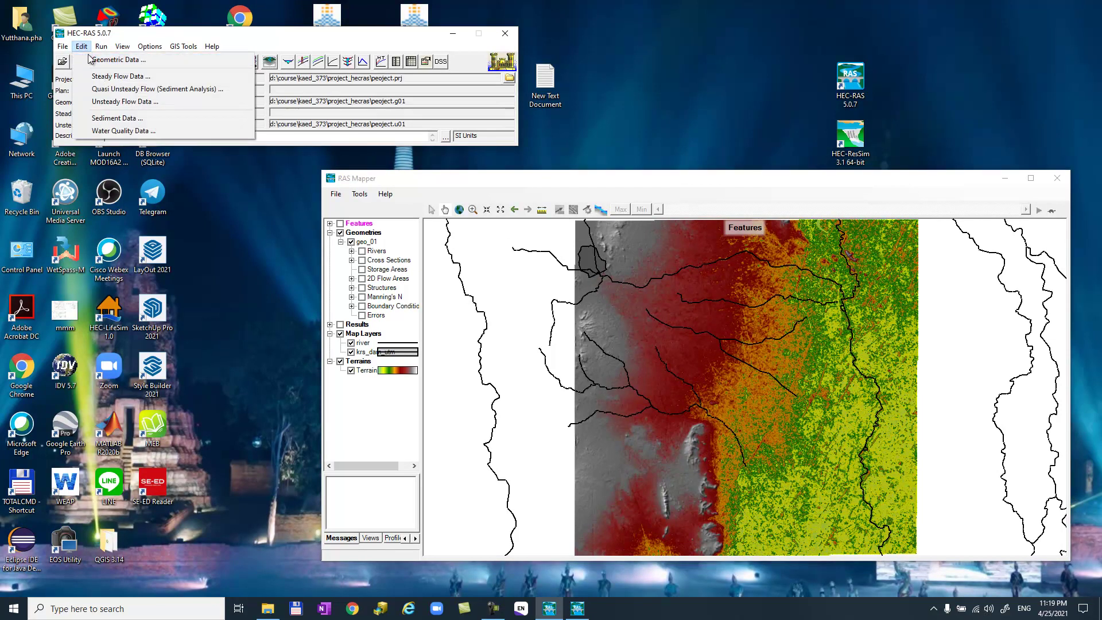
click(112, 60)
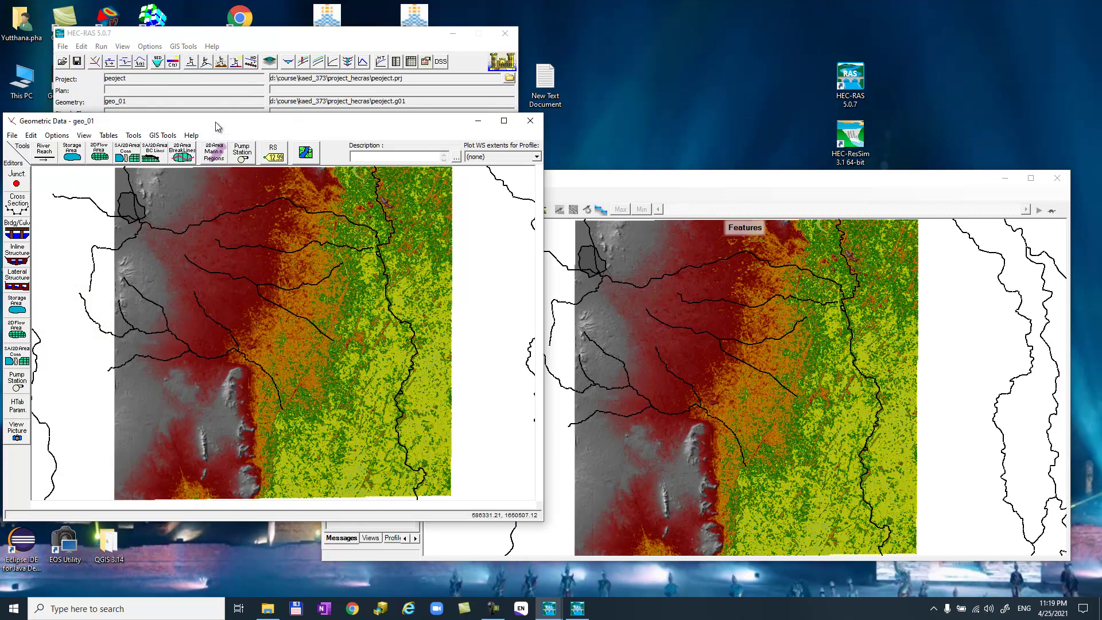
drag(217, 126, 321, 141)
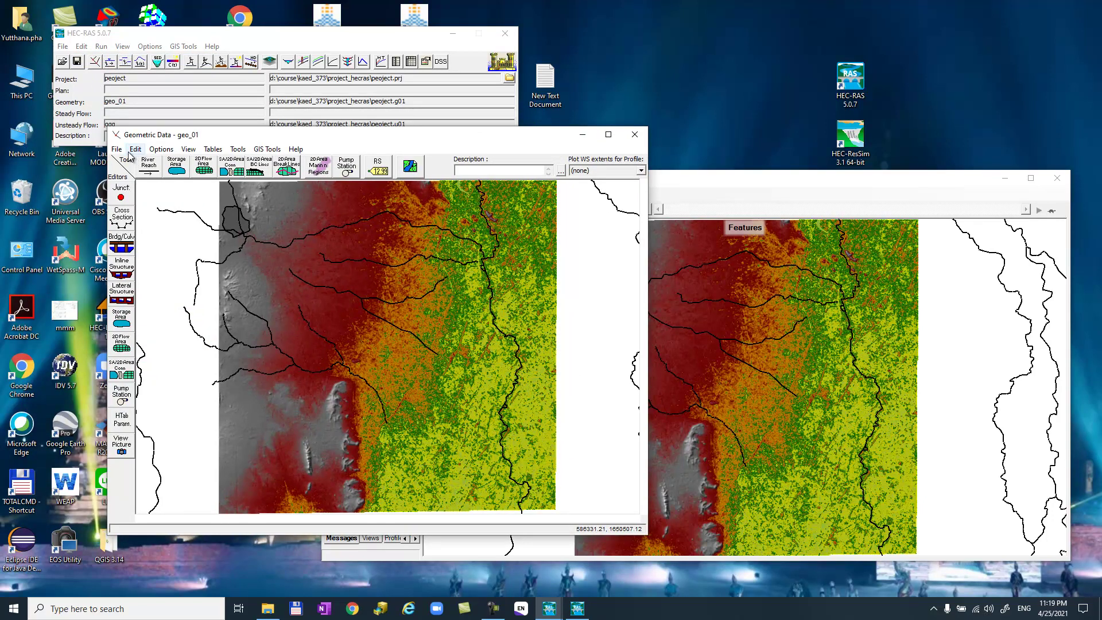
- Draw a 2D flow area polygon from the dam around the tributaries and down along the main river, and name it flow_2D
click(204, 168)
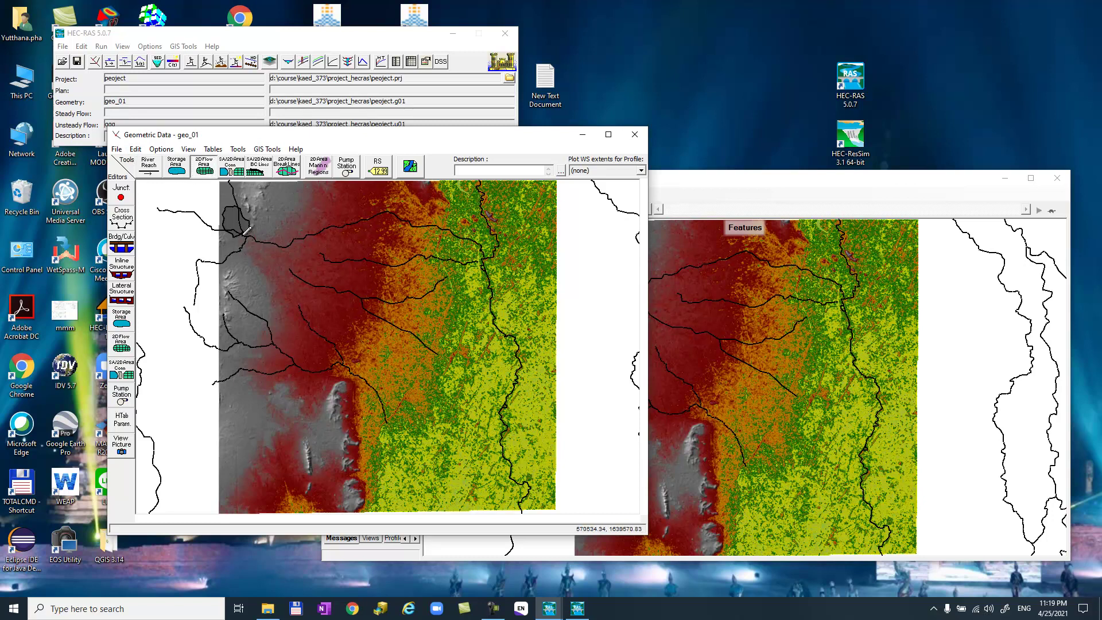
click(233, 236)
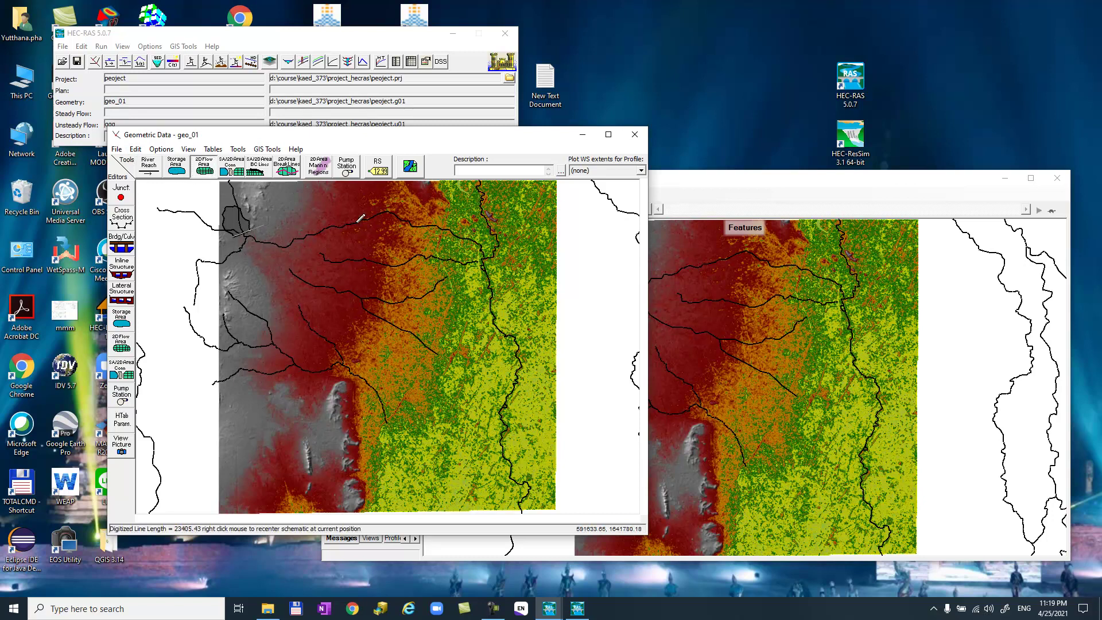
click(391, 200)
click(492, 226)
click(538, 280)
click(538, 492)
click(498, 495)
click(376, 466)
click(343, 385)
click(319, 364)
click(263, 346)
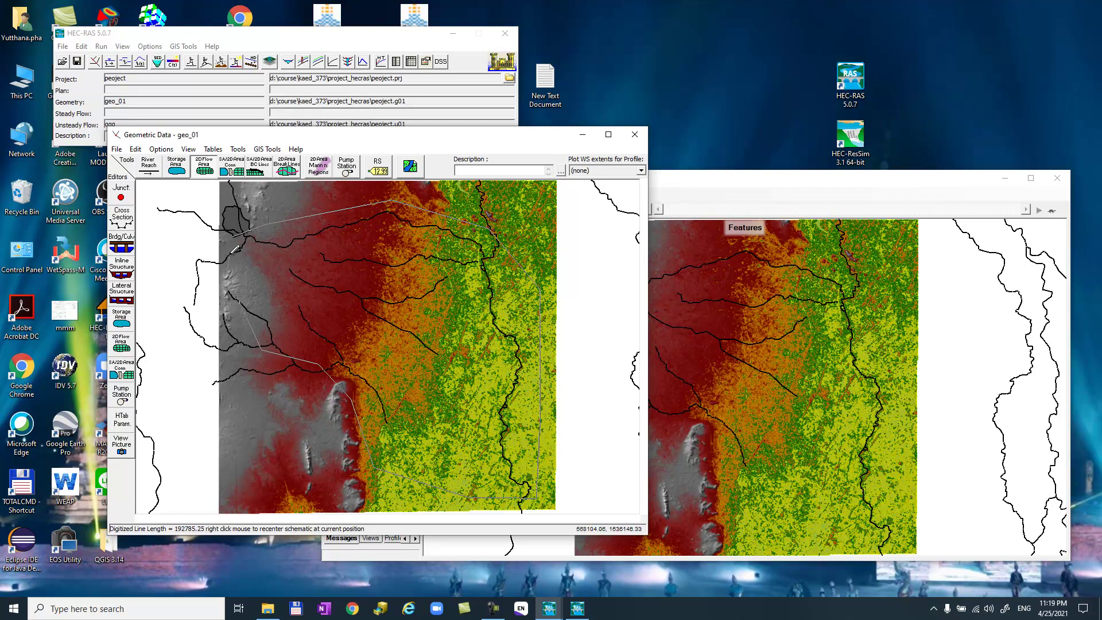
double_click(241, 247)
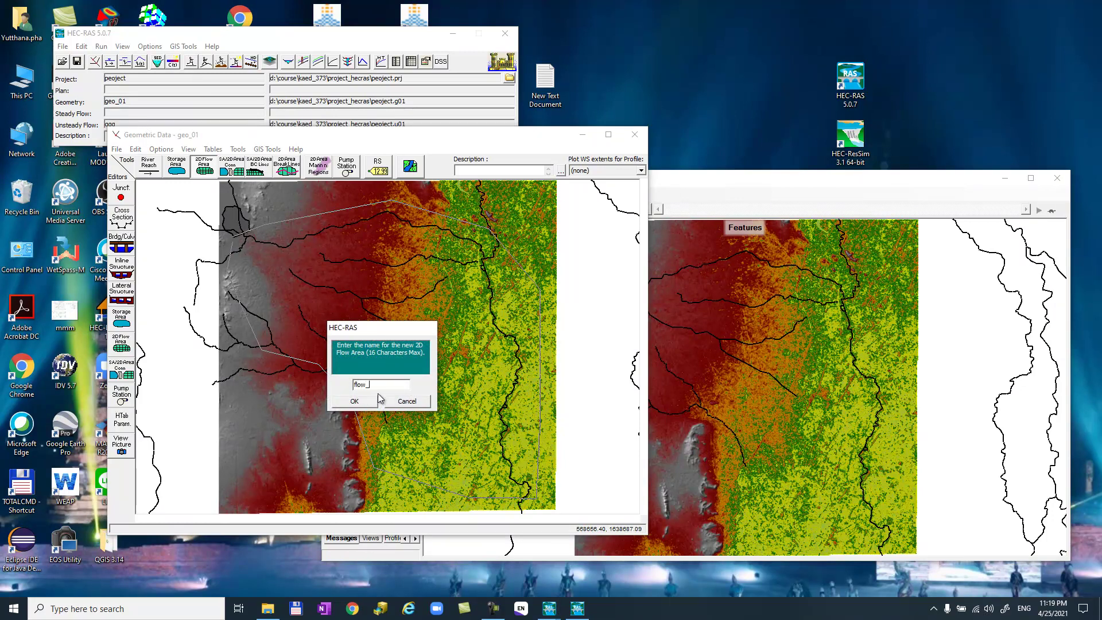
click(360, 401)
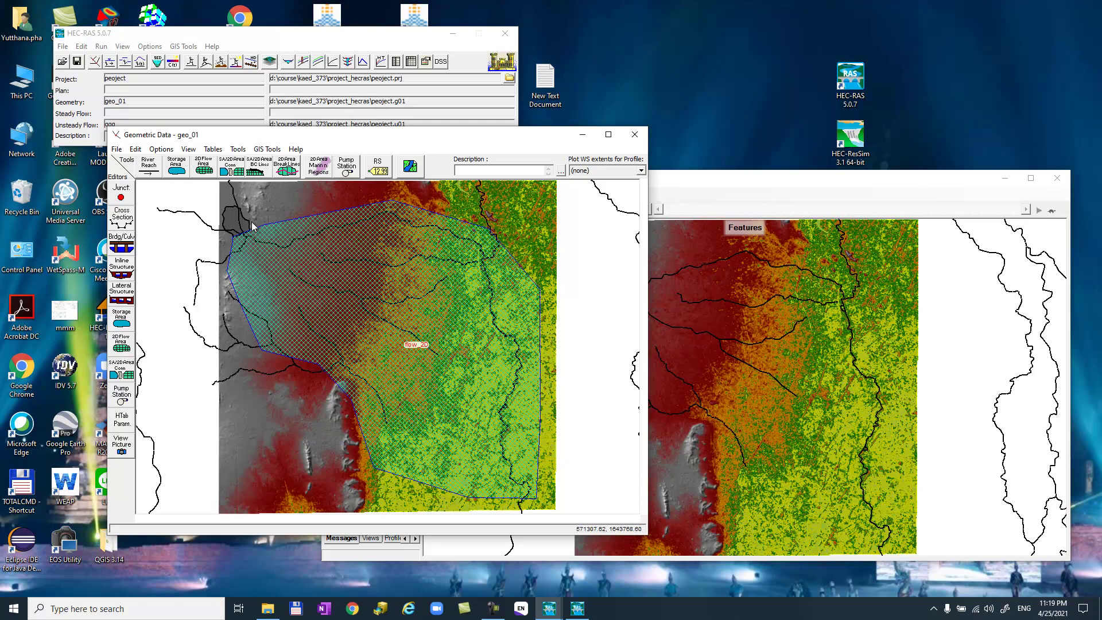
- Generate the computation points of flow_2D at a 60 m spacing and accept the 2D flow area settings
right_click(286, 260)
click(319, 284)
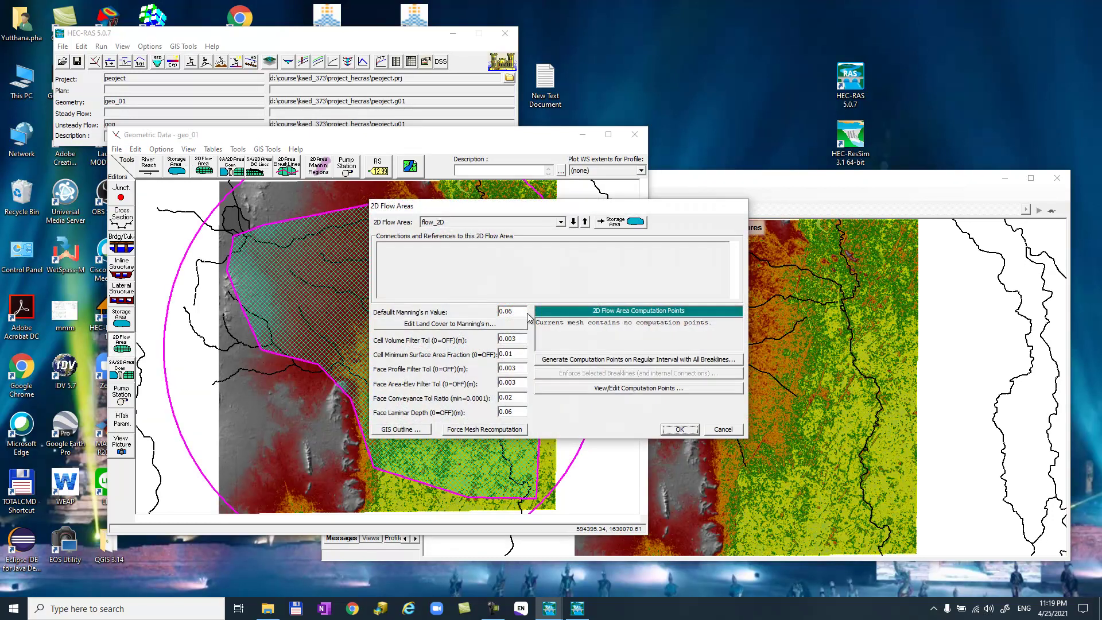
click(602, 360)
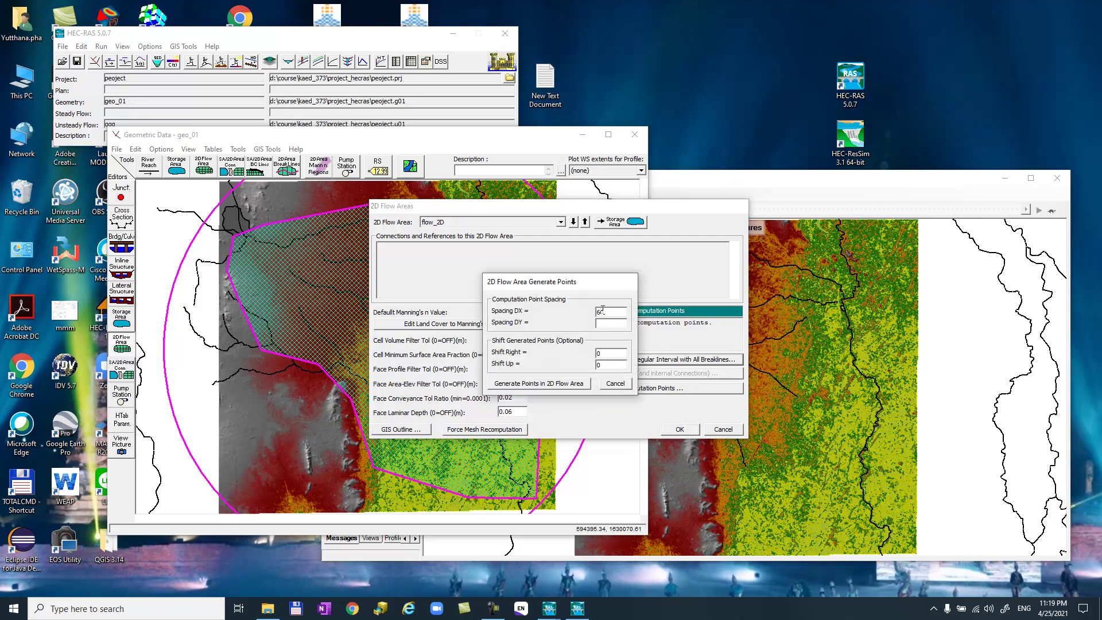
click(569, 384)
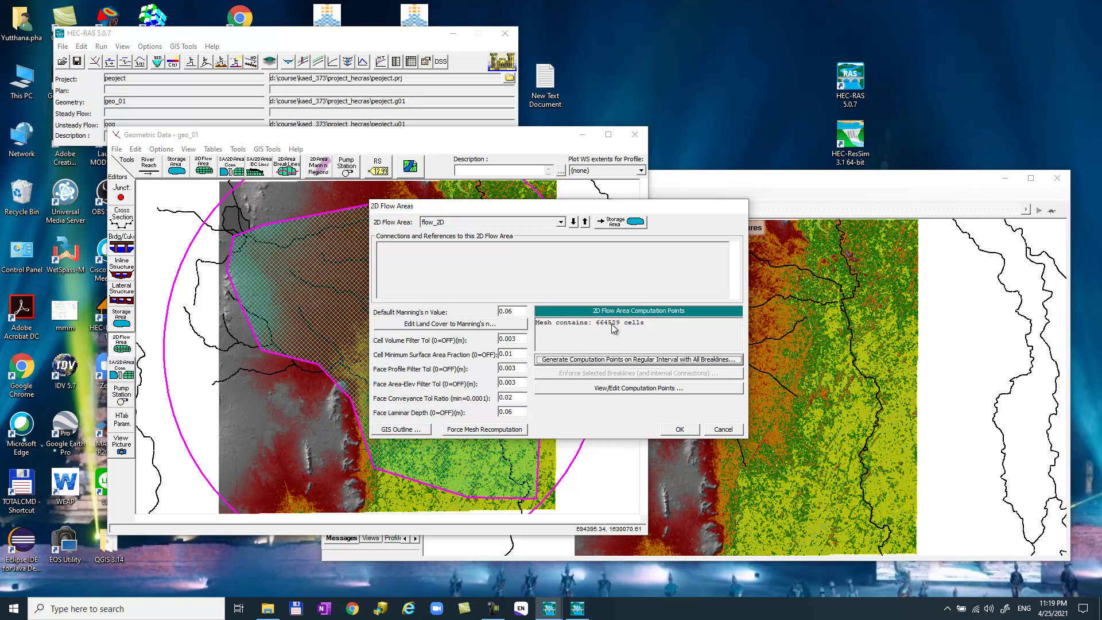
click(680, 429)
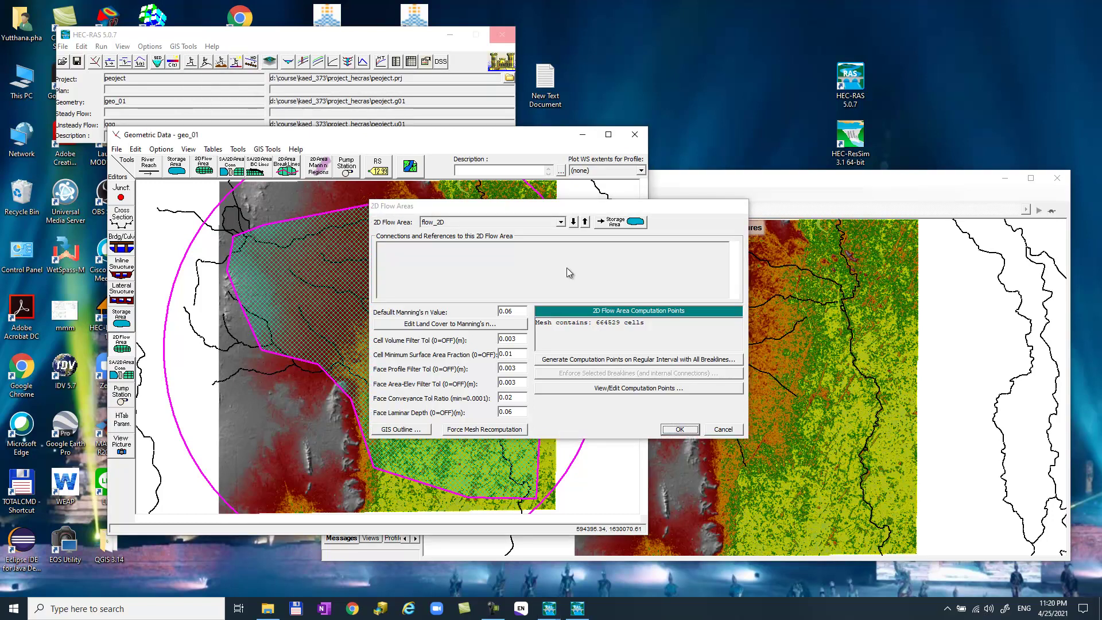
key(Return)
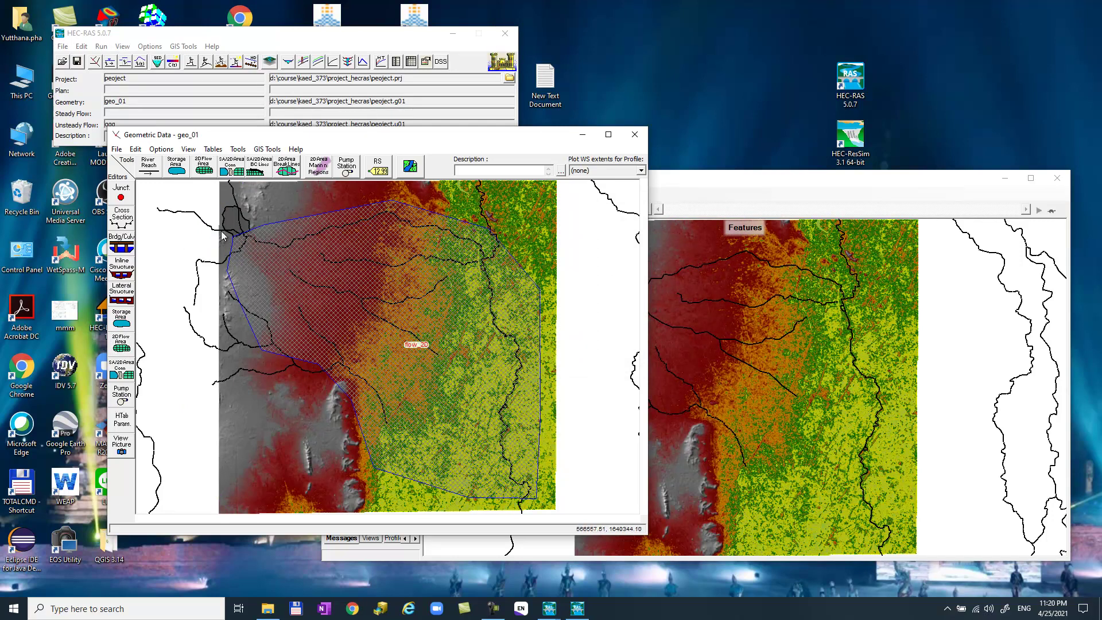
- Draw a boundary condition line about 4,800 m long on the flow area's edge beside the dam and name it up
double_click(319, 138)
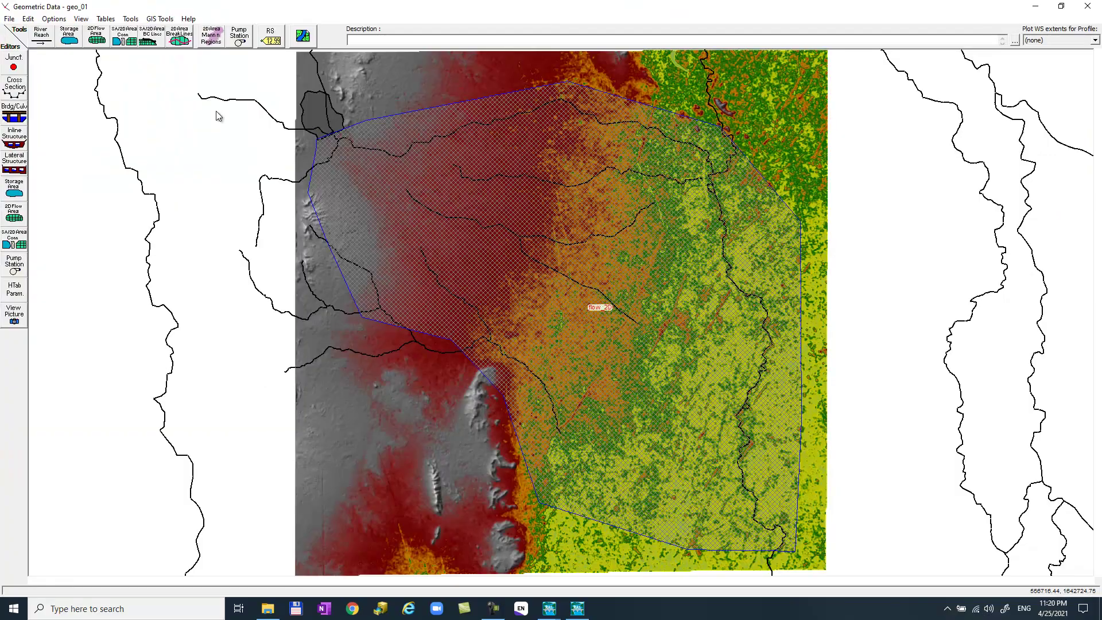
click(152, 35)
click(322, 135)
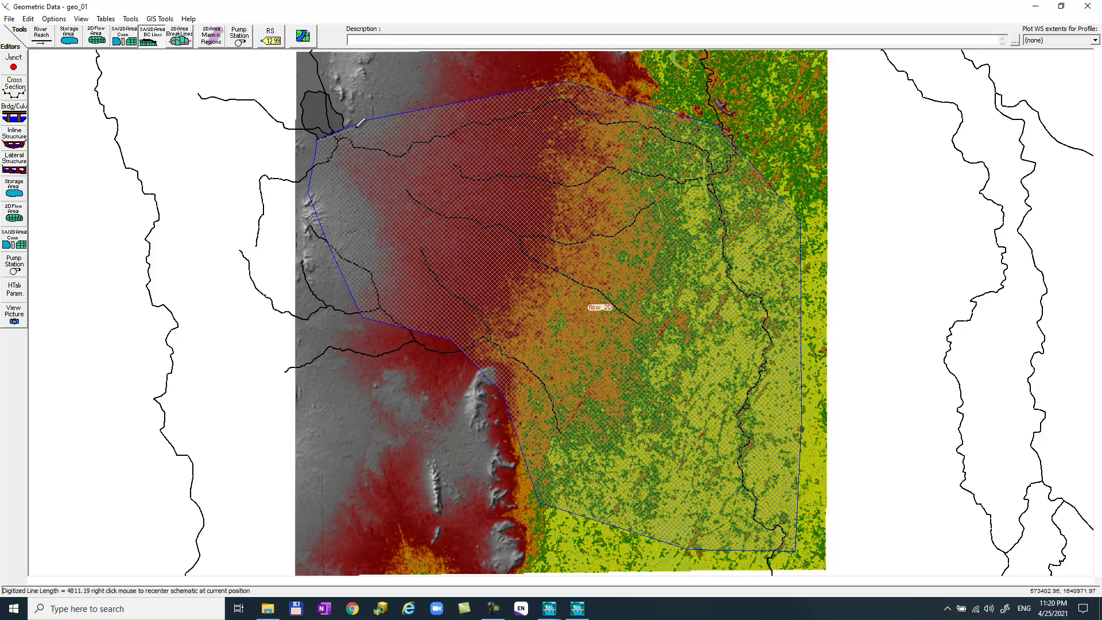
double_click(360, 126)
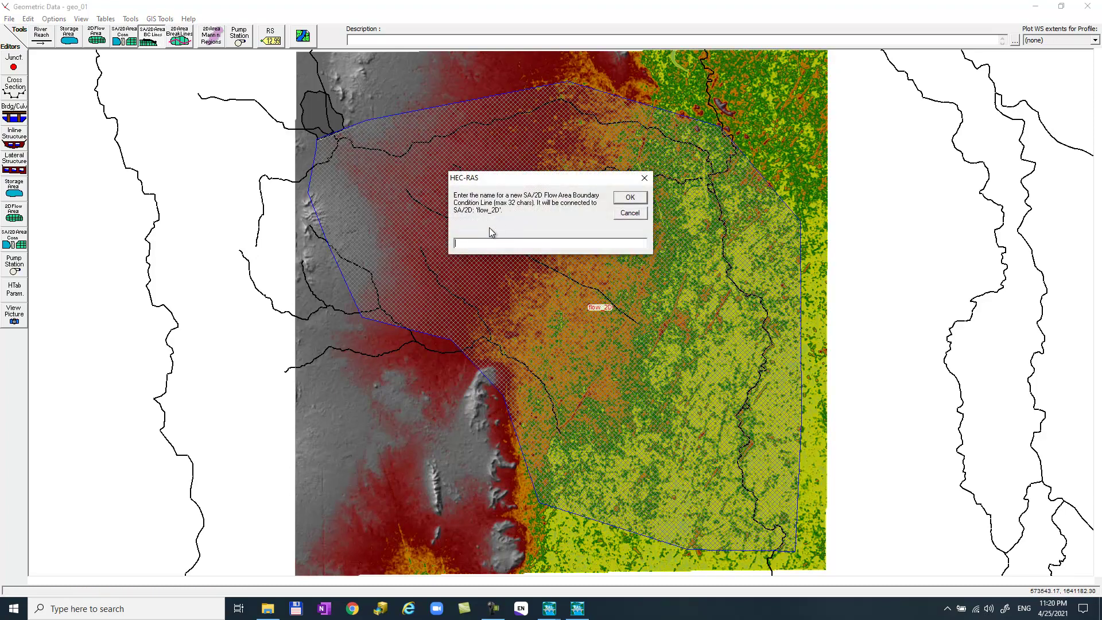
click(623, 200)
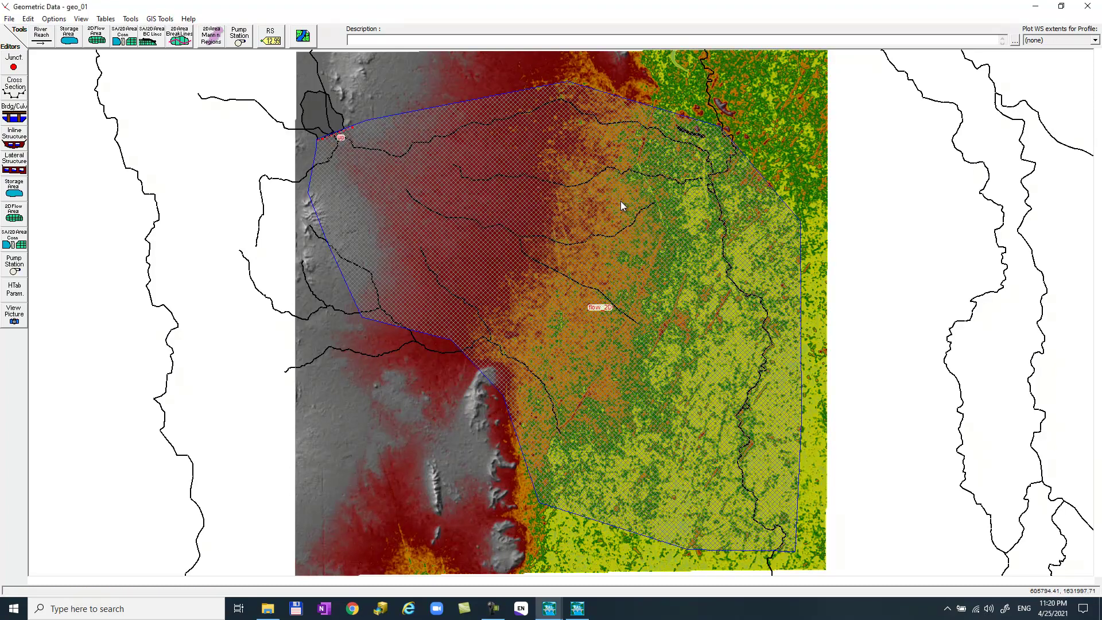
- Draw a boundary condition line along the flow area's southern edge across the main river outlet and name it down
click(152, 43)
click(697, 541)
double_click(797, 544)
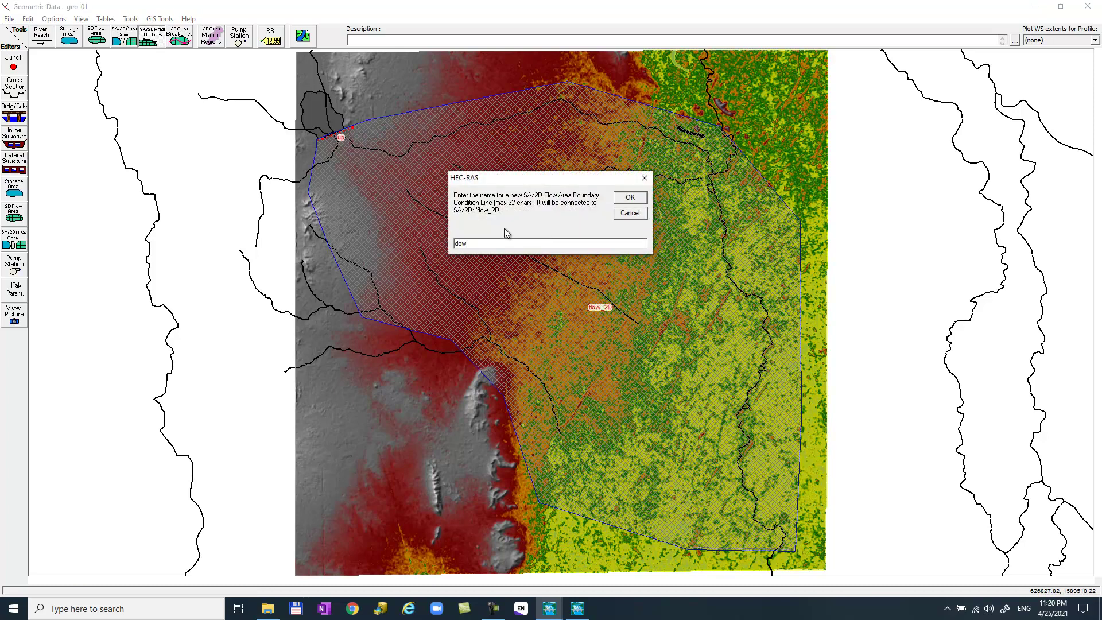
click(631, 198)
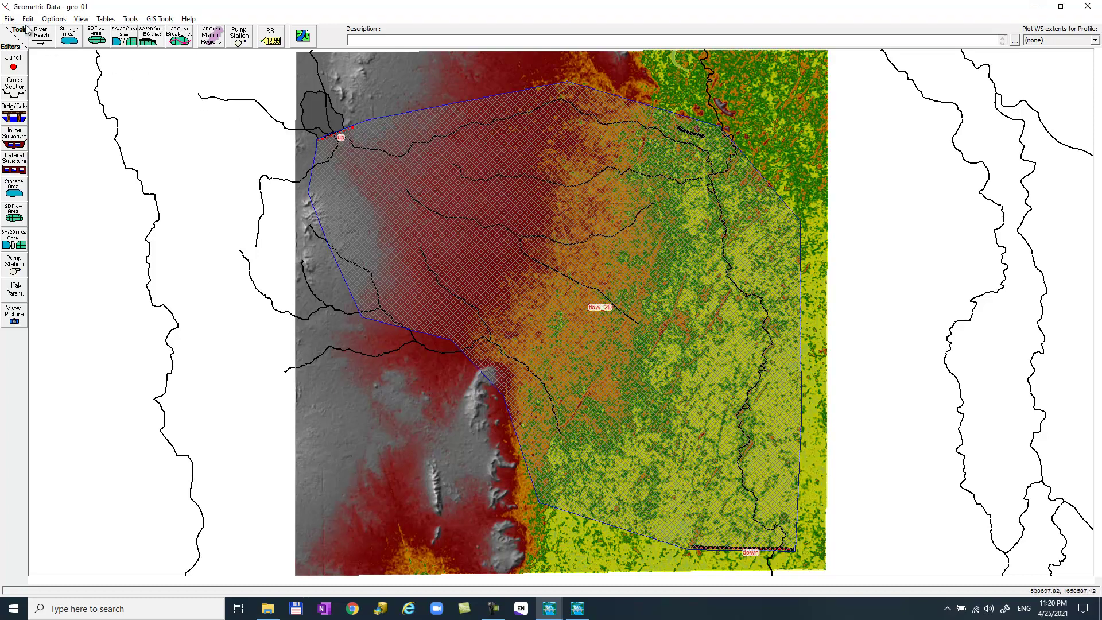
- Save the geometry data under the existing title geo_01 in the project_hecras folder, overwriting the file
click(9, 18)
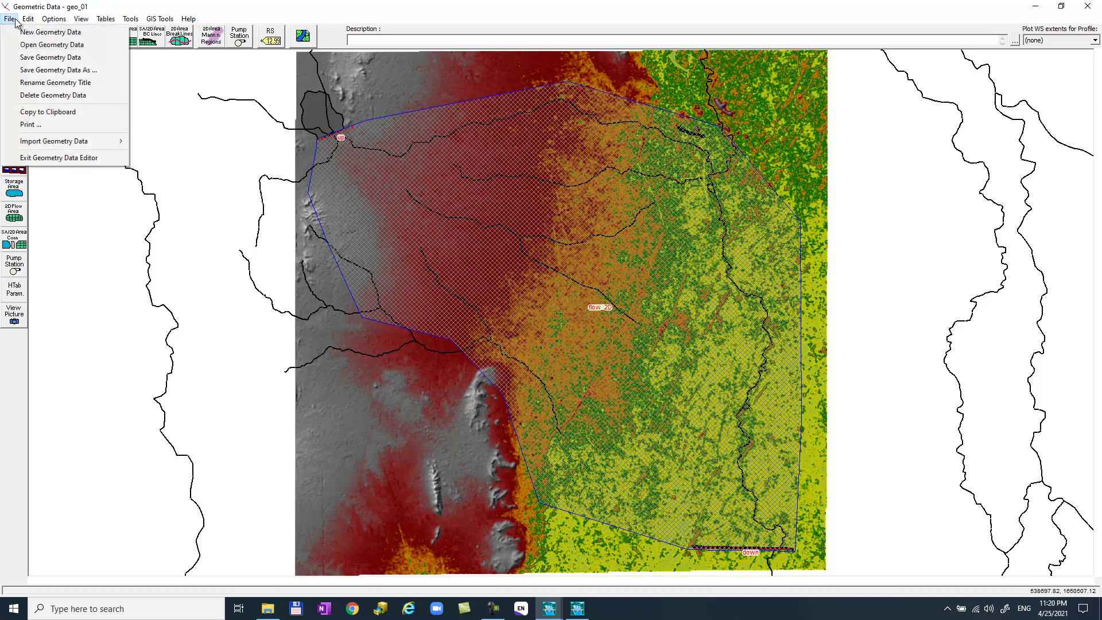
click(32, 69)
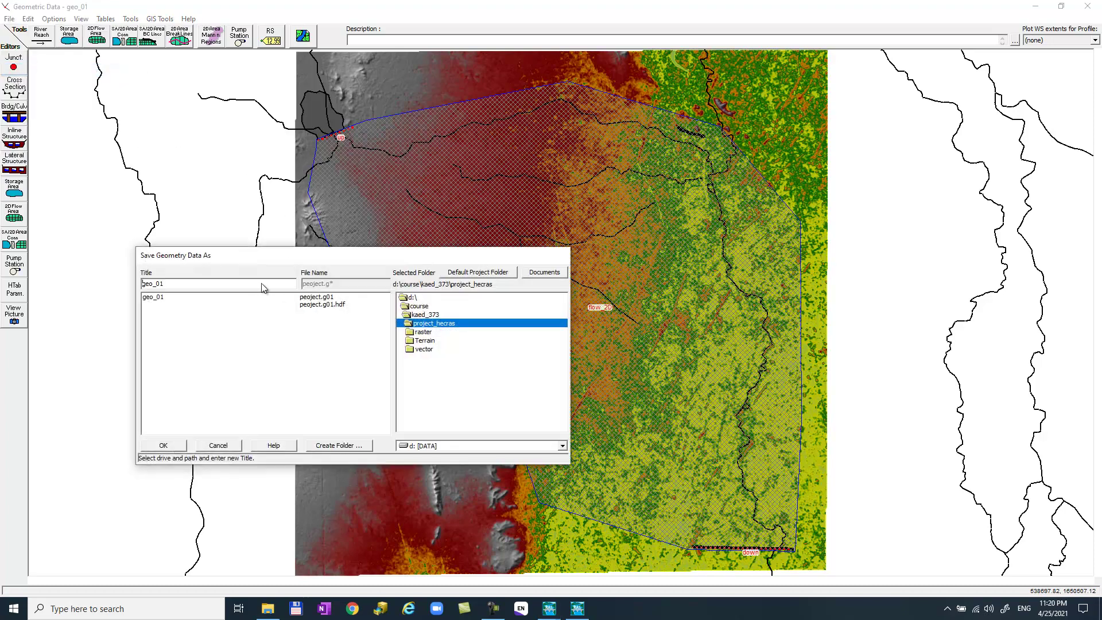
click(155, 297)
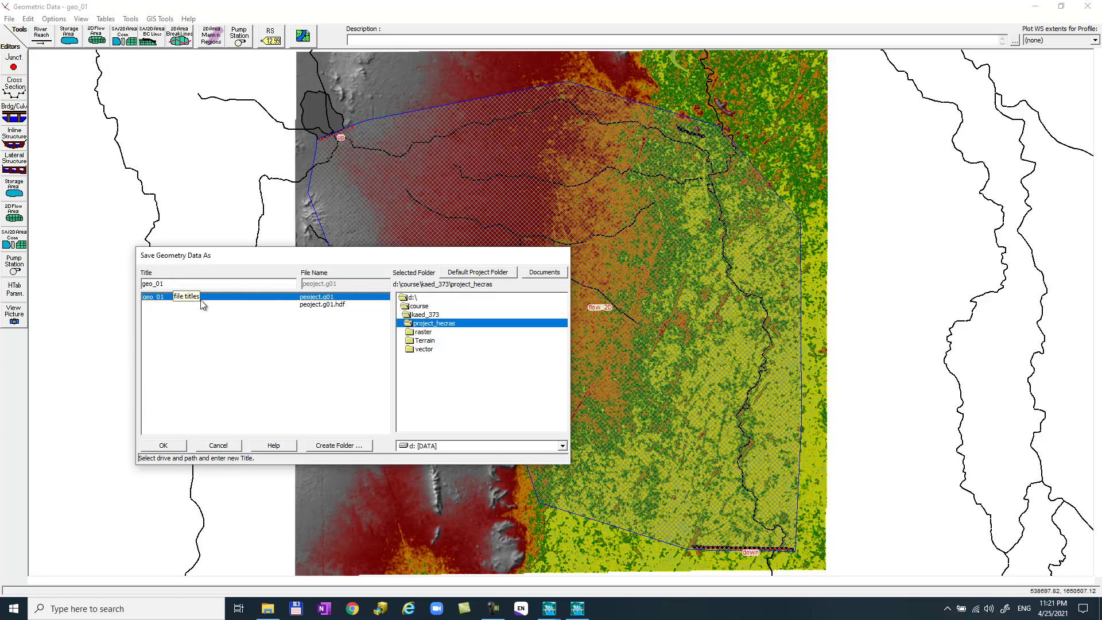
click(179, 445)
click(580, 346)
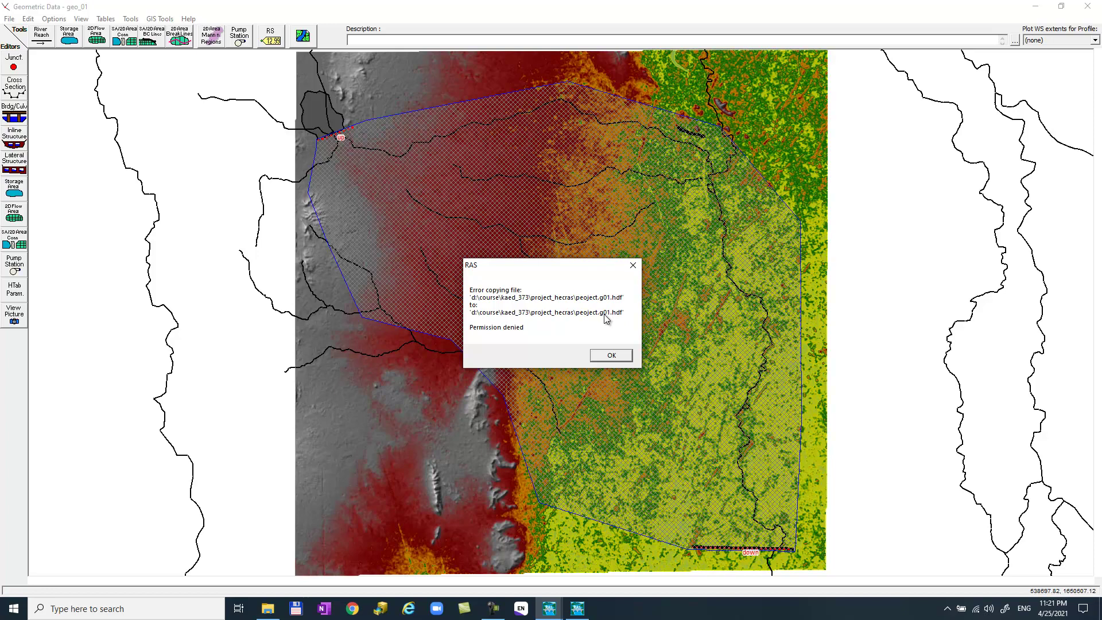
click(615, 355)
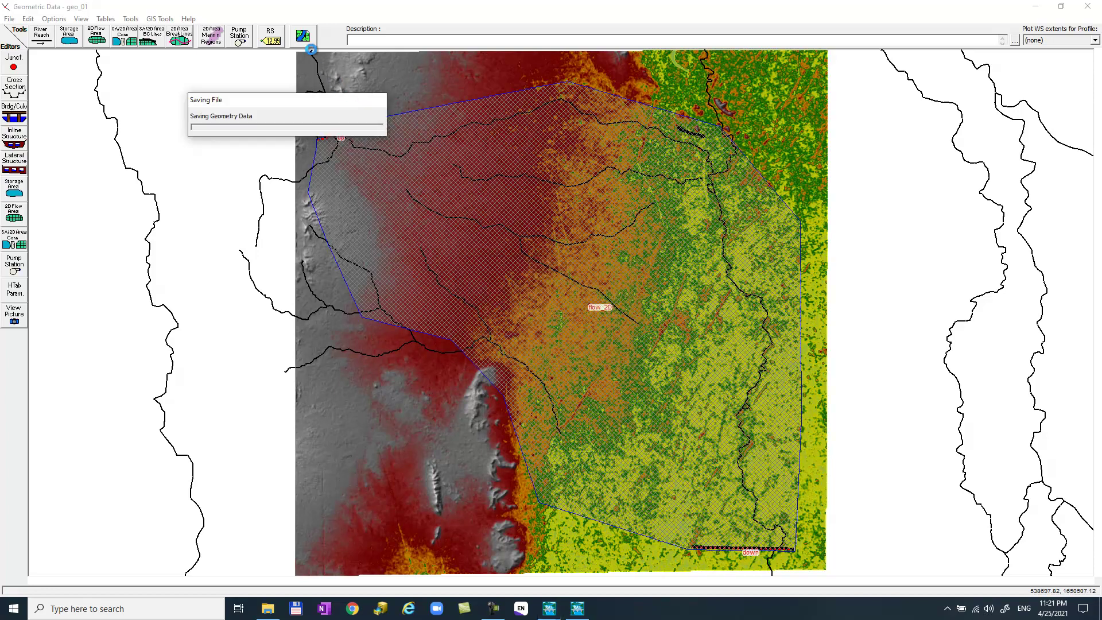
click(307, 44)
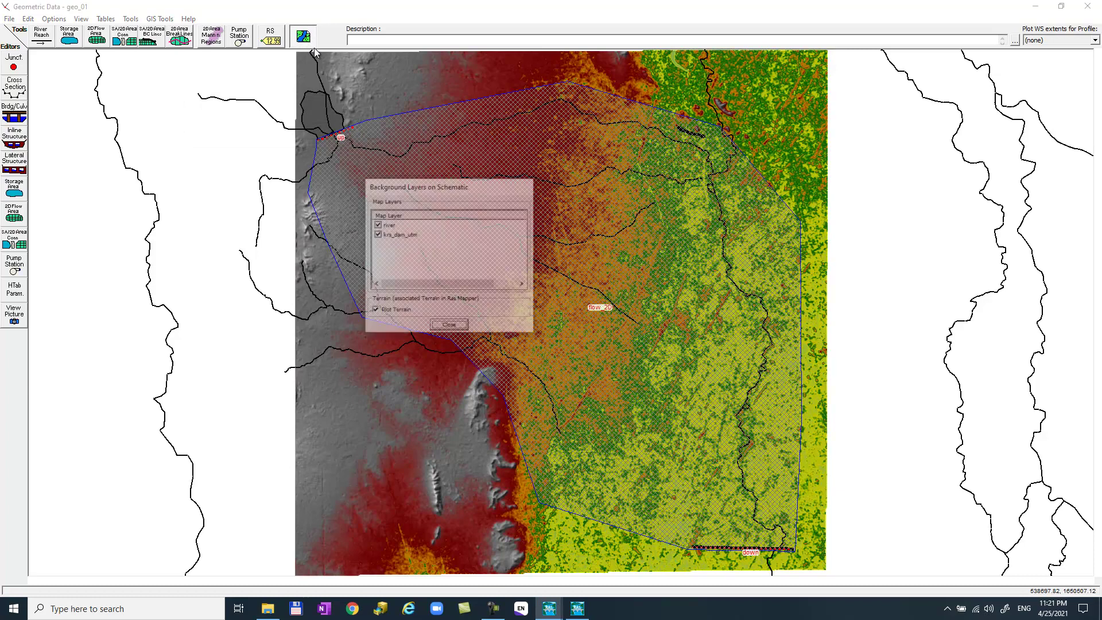
click(449, 326)
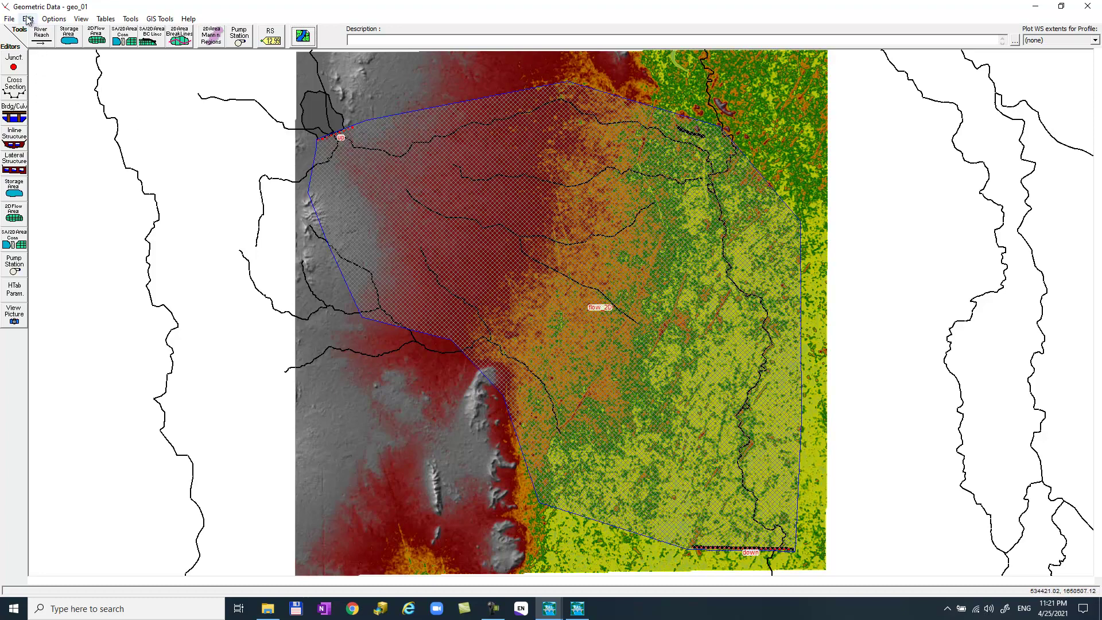
click(55, 22)
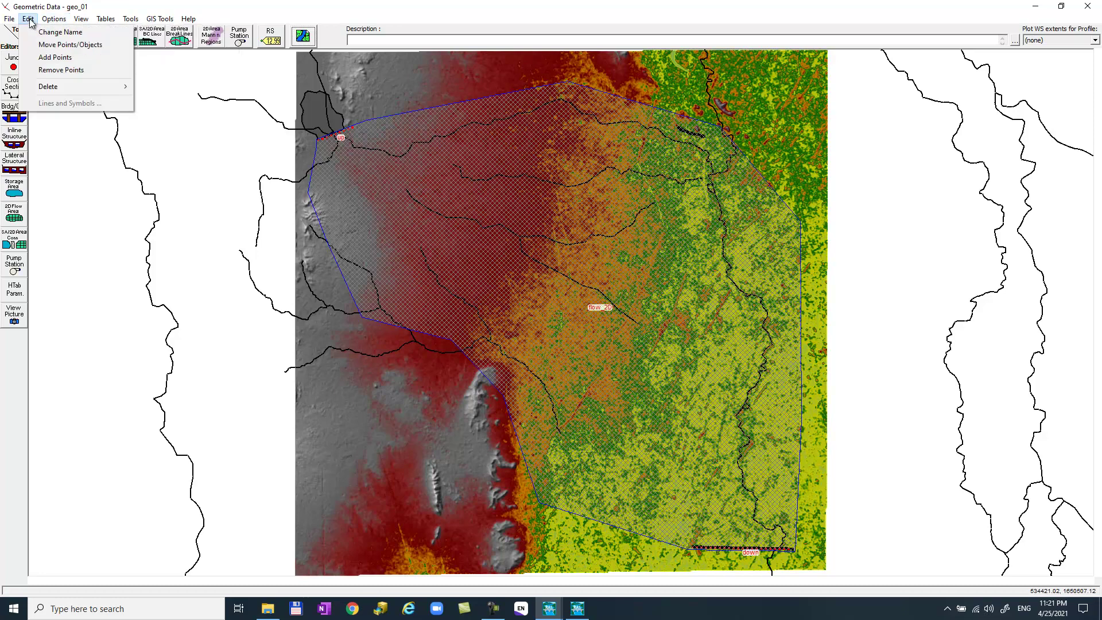
- Restore the geometry editor to a smaller window and move it clear of the main HEC-RAS window
click(153, 8)
double_click(153, 8)
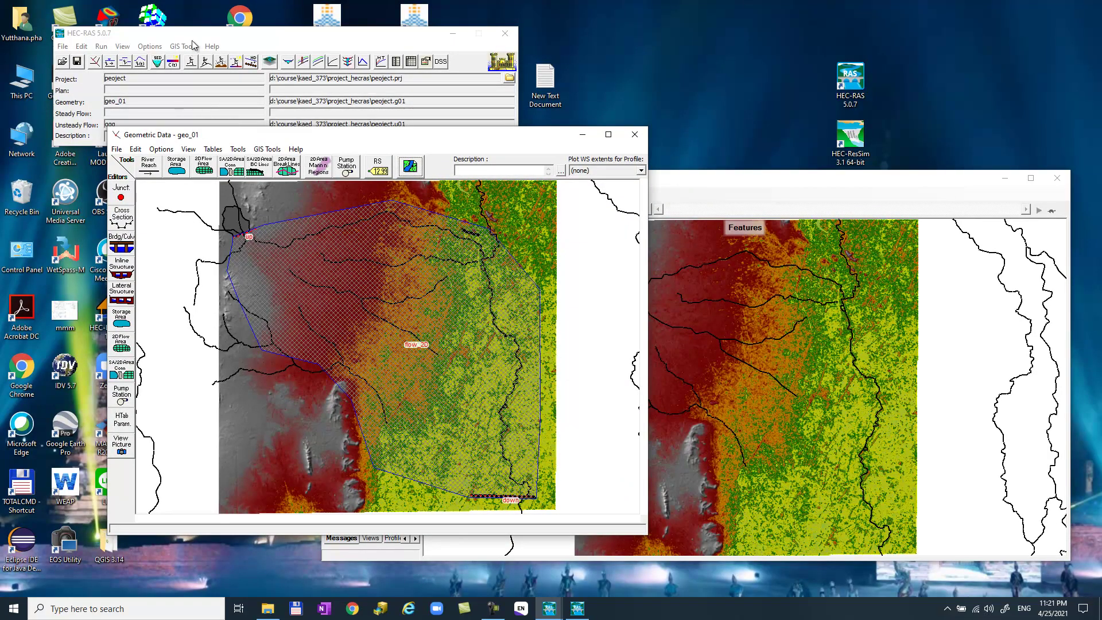
click(195, 40)
drag(531, 139, 431, 239)
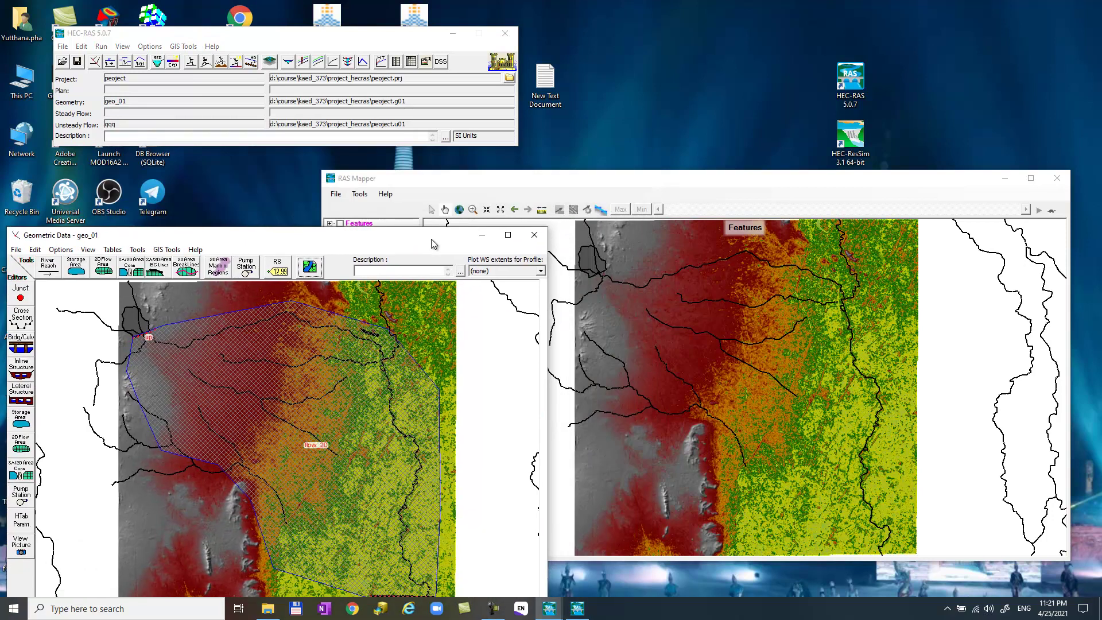
- Open the unsteady flow data and assign a Flow Hydrograph to the boundary line up, leaving its table without entries
click(82, 46)
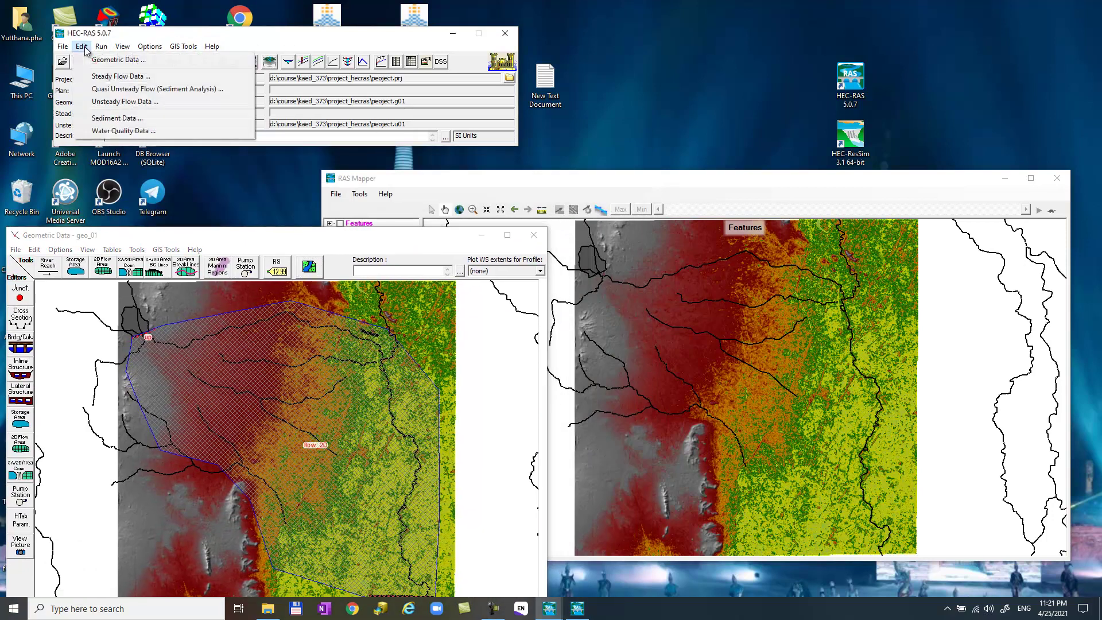
click(113, 102)
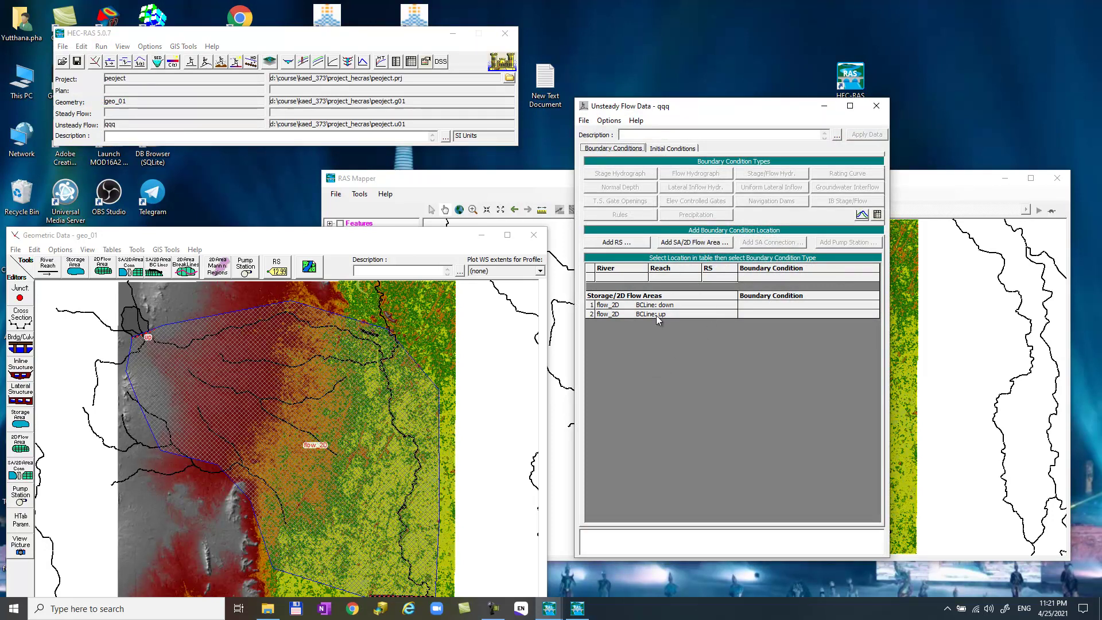
click(768, 315)
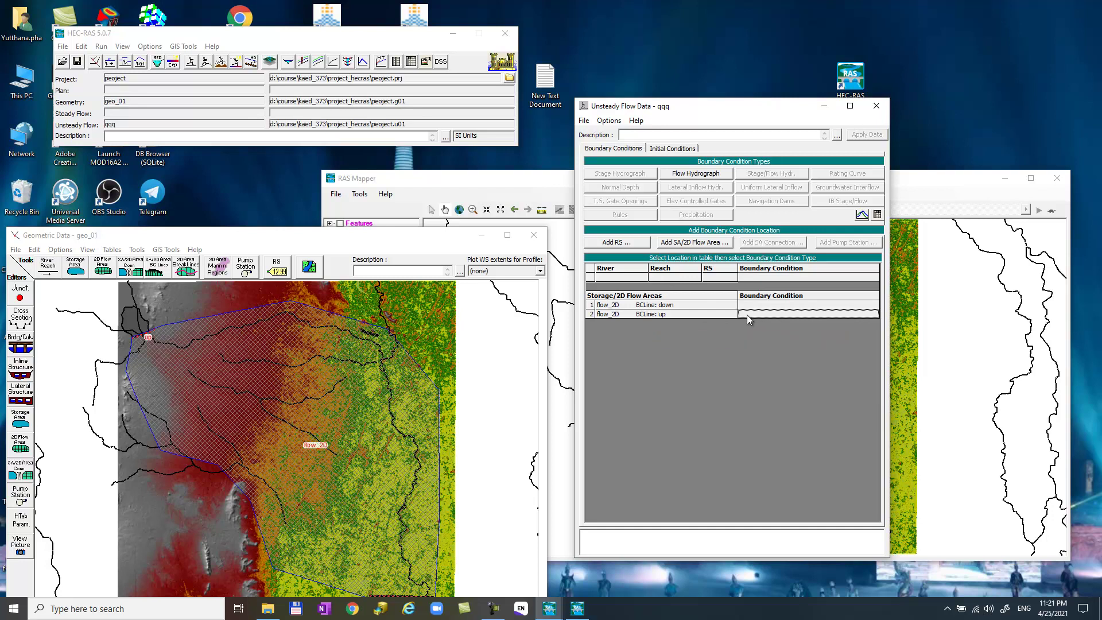
click(696, 174)
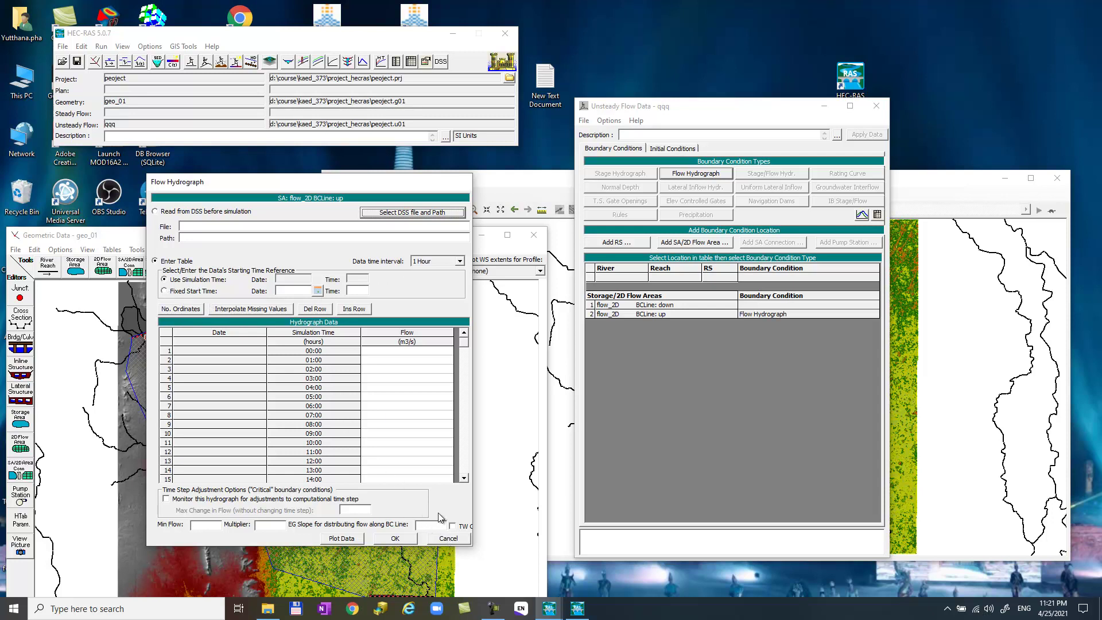
click(451, 538)
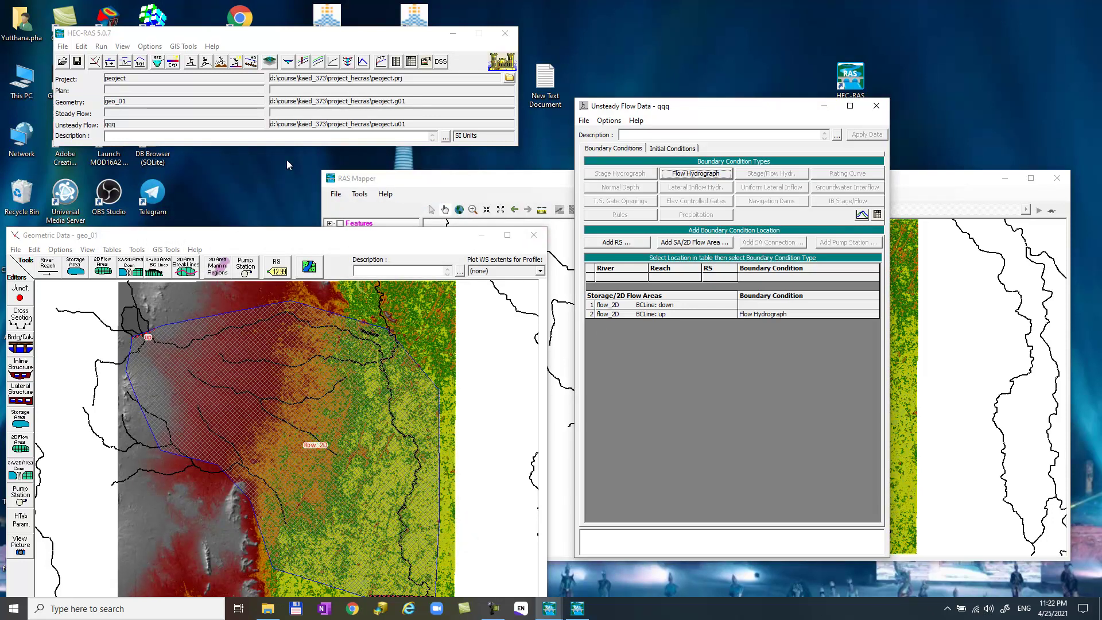
- Open the unsteady flow analysis and enable Geometry Preprocessor, Unsteady Flow Simulation and Floodplain Mapping
click(82, 47)
mouse_move(101, 50)
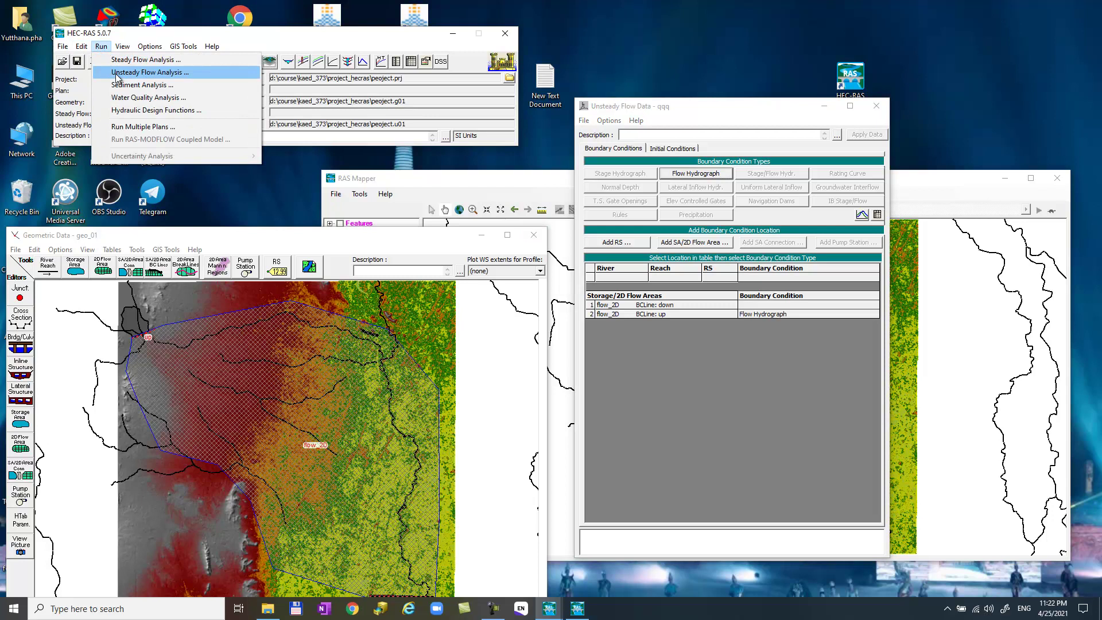
click(117, 73)
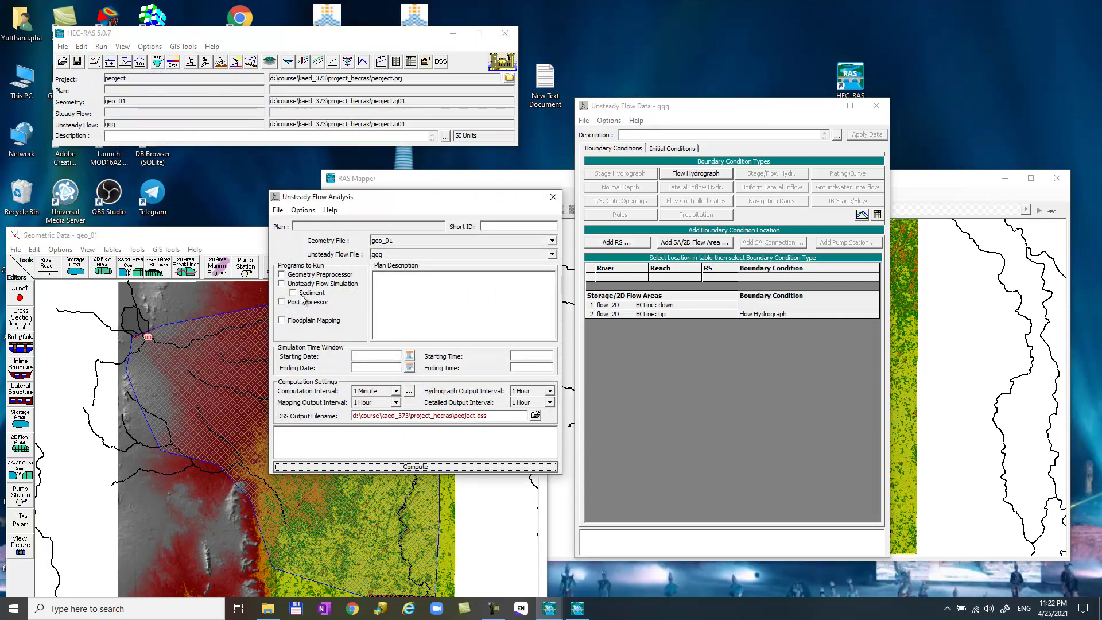
click(282, 274)
click(282, 284)
click(282, 320)
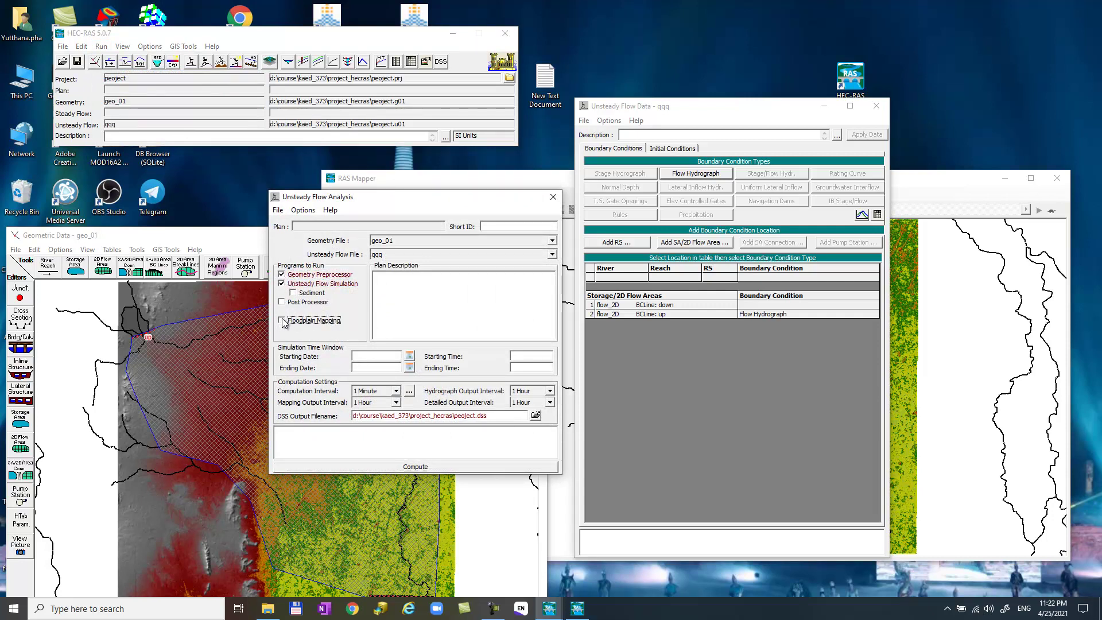
- Set the simulation's starting date to 01OCT2019
click(409, 356)
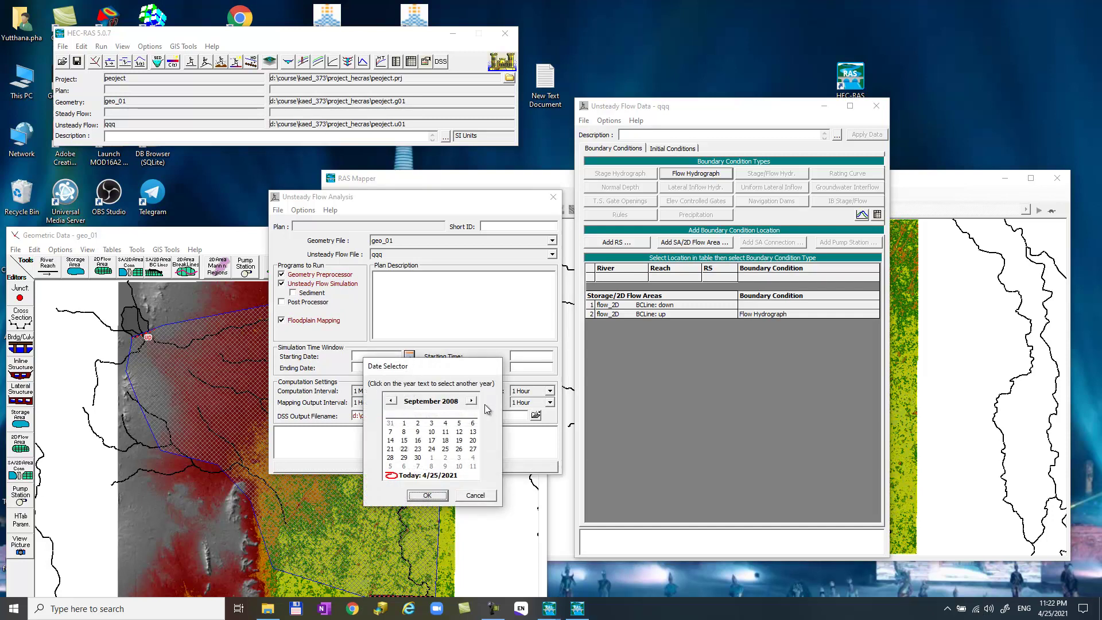
click(471, 401)
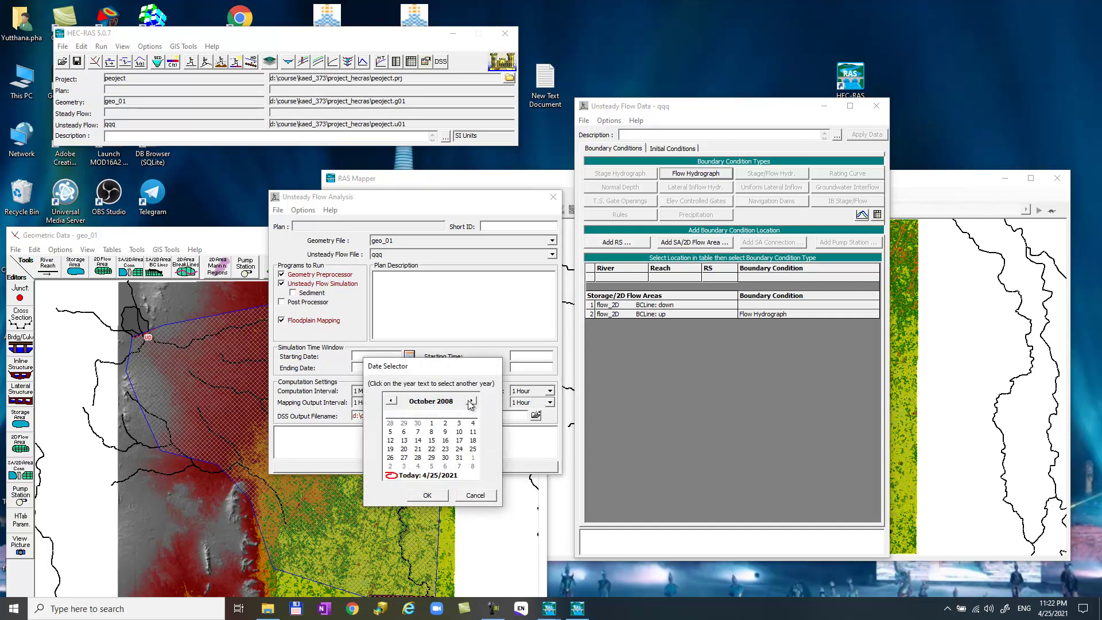
drag(474, 405, 465, 400)
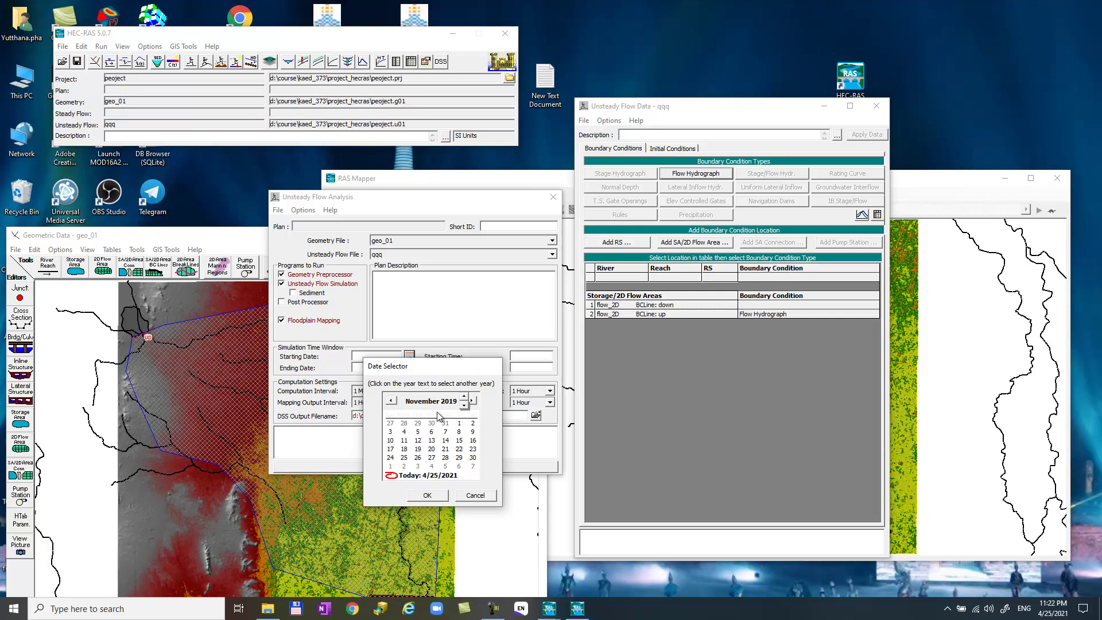
click(391, 402)
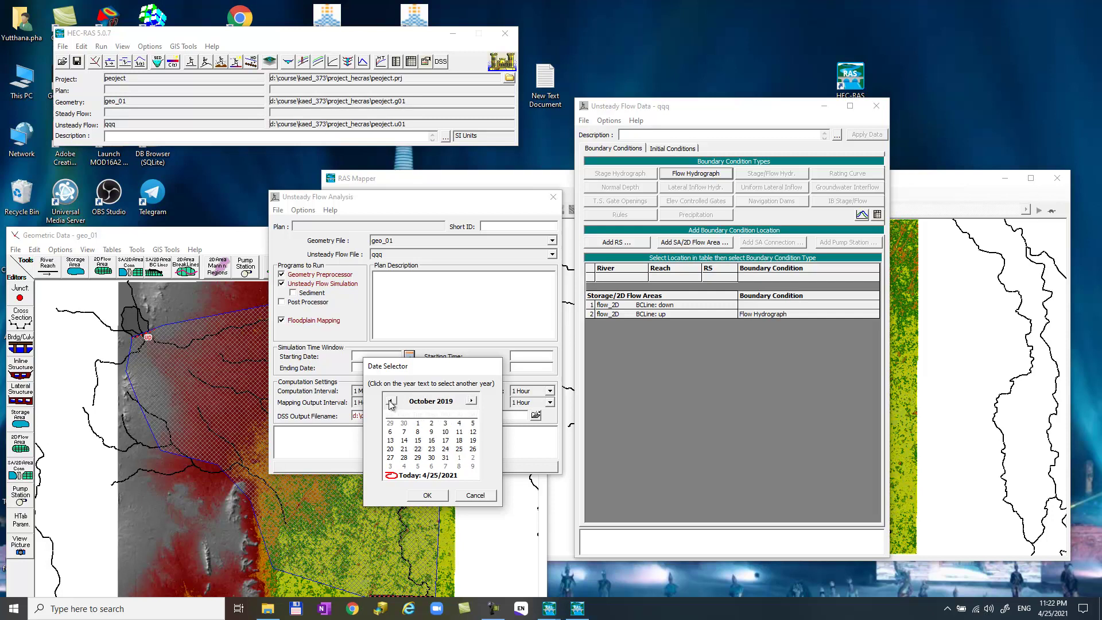
double_click(420, 426)
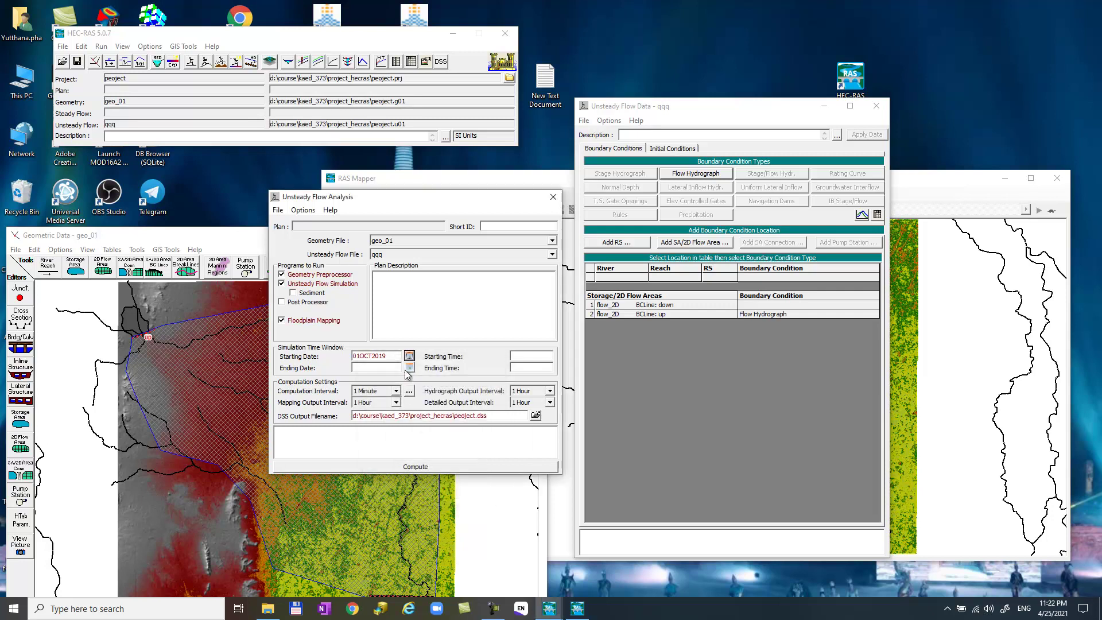
- Set the simulation's ending date to 31OCT2019 and both the starting and ending times to 0
click(408, 368)
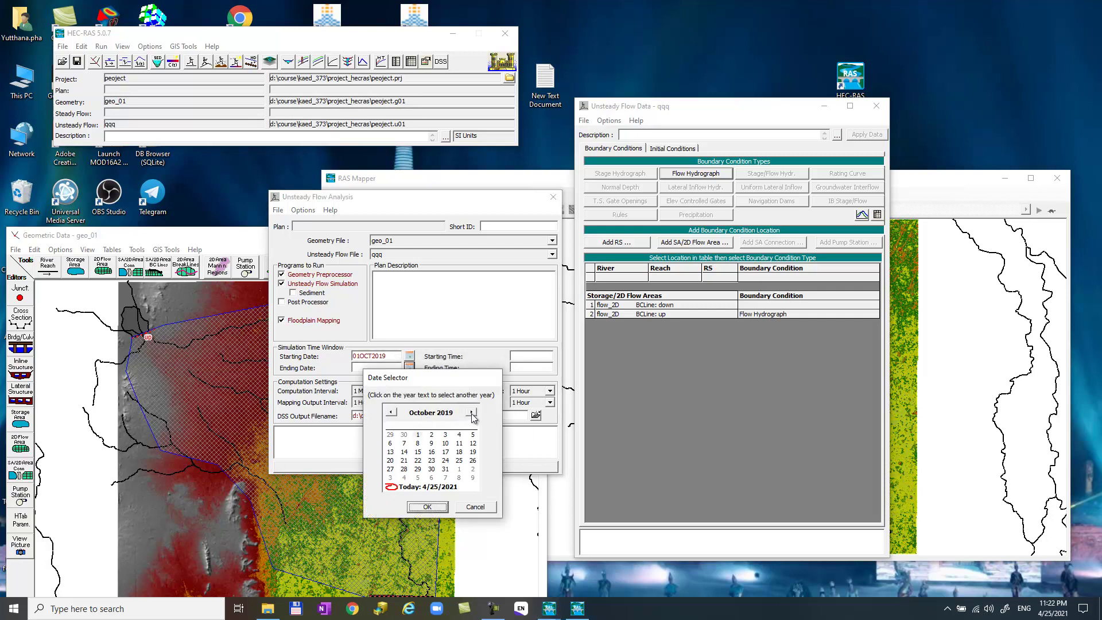
click(446, 470)
click(436, 507)
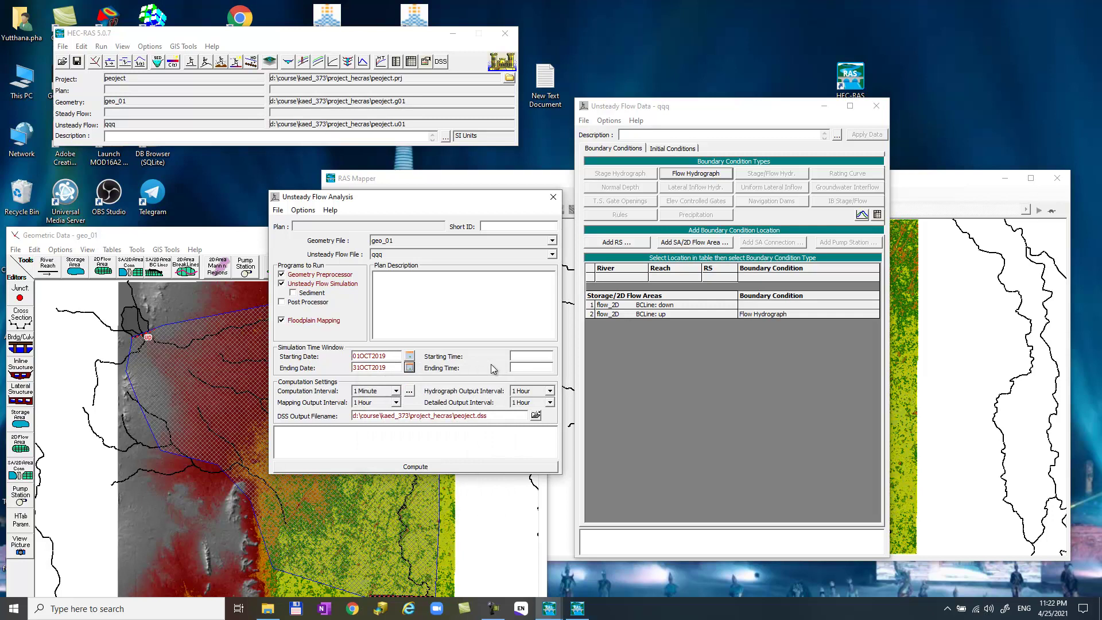
click(533, 356)
text(0)
key(Tab)
text(0)
- Set the computation, mapping output, hydrograph output and detailed output intervals all to 1 Day
click(395, 391)
scroll(379, 427, down, 5)
click(367, 453)
click(395, 403)
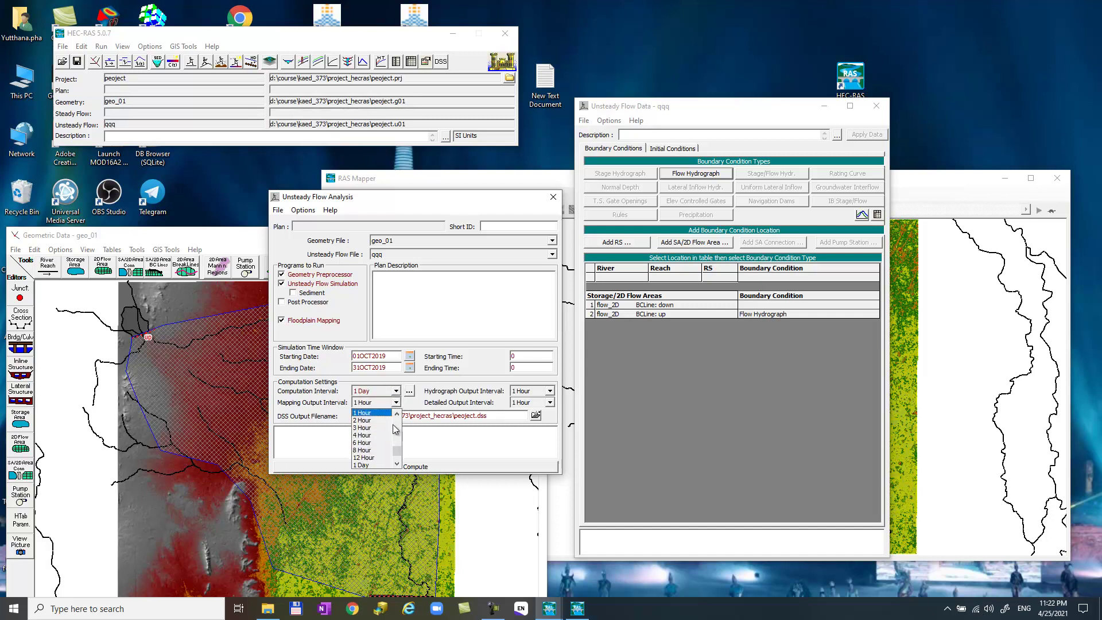
click(373, 468)
click(549, 390)
click(532, 453)
click(549, 402)
click(521, 459)
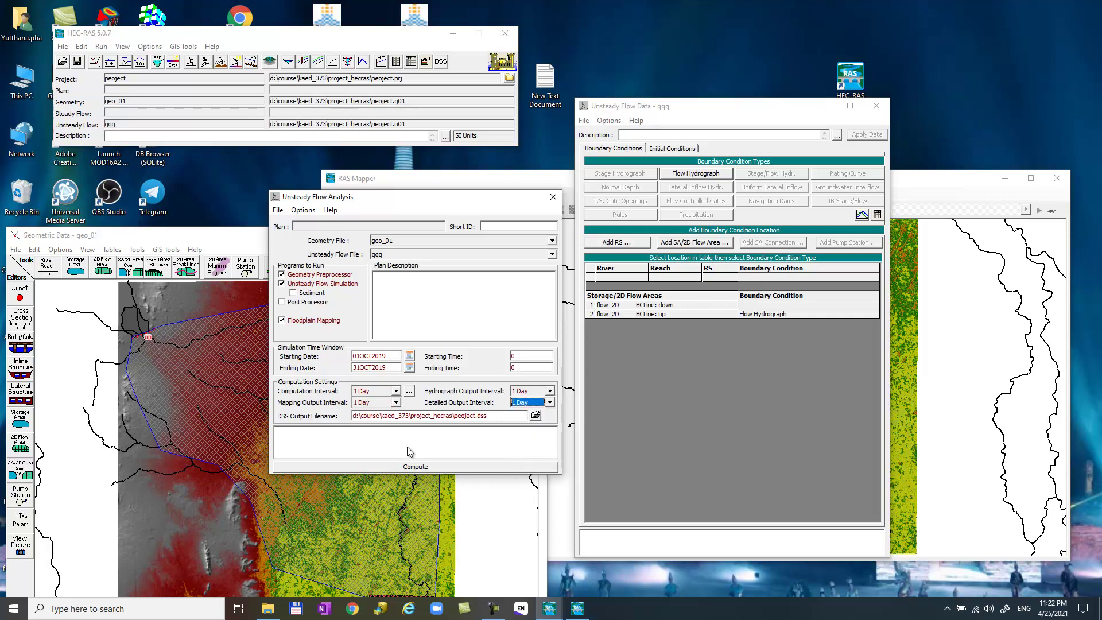
- Save the plan as plan_01 in the project_hecras folder, with plan_01 as its short identifier
click(277, 211)
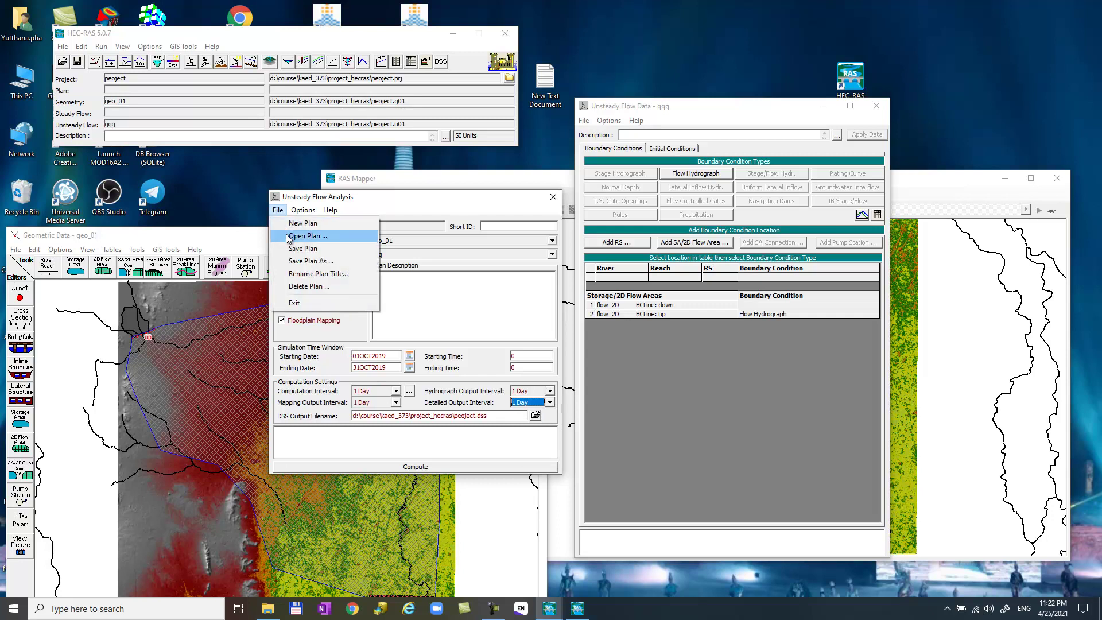
click(310, 261)
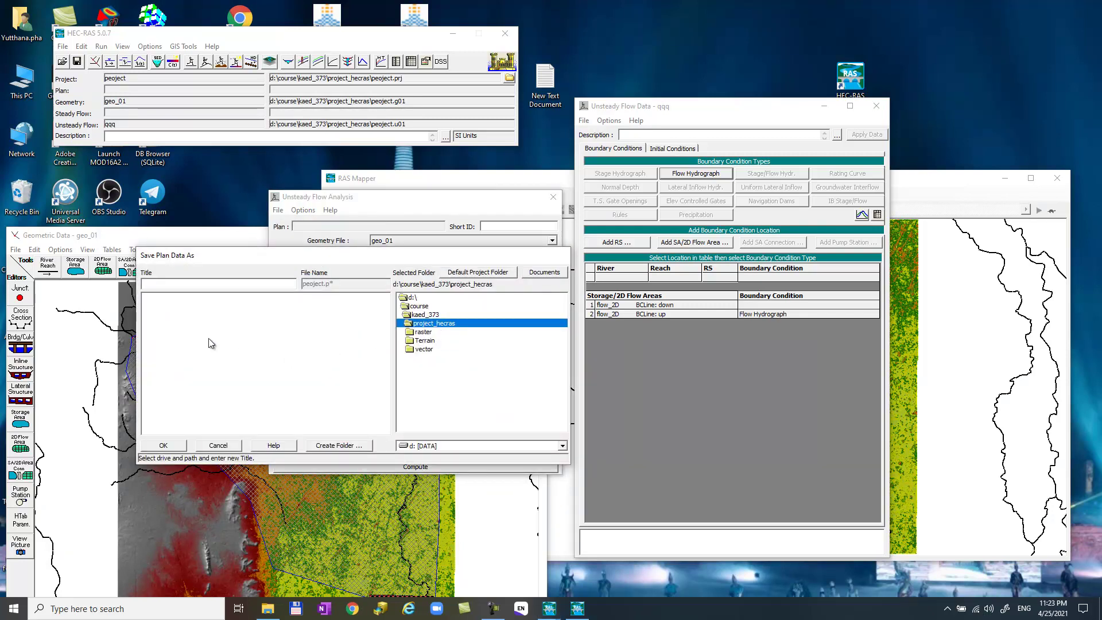
text(plan_01)
click(163, 446)
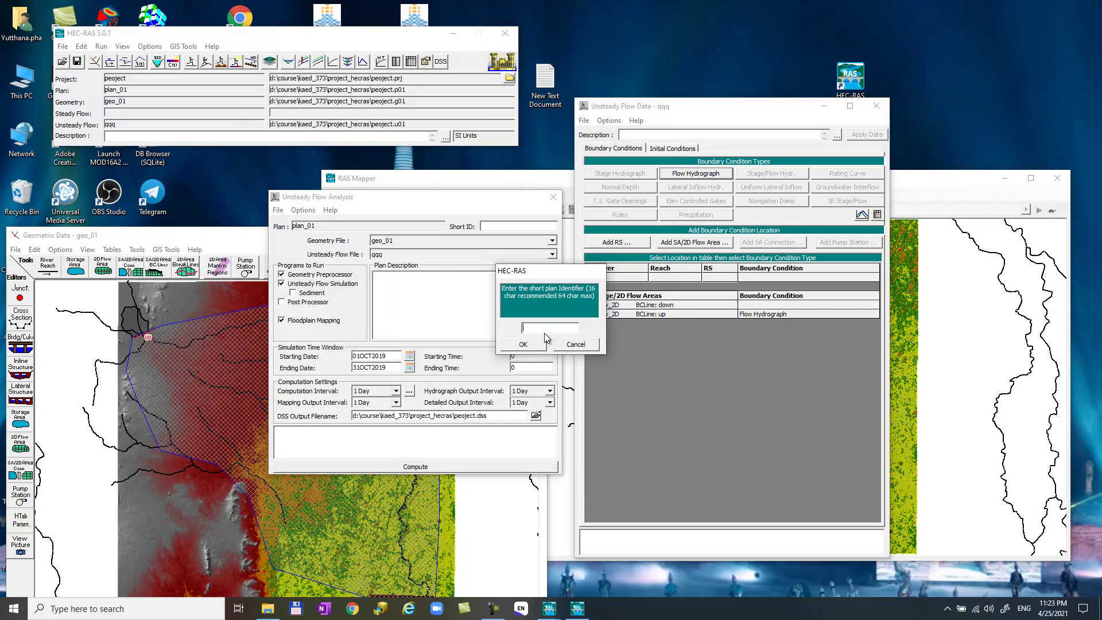
text(plan_01)
click(522, 344)
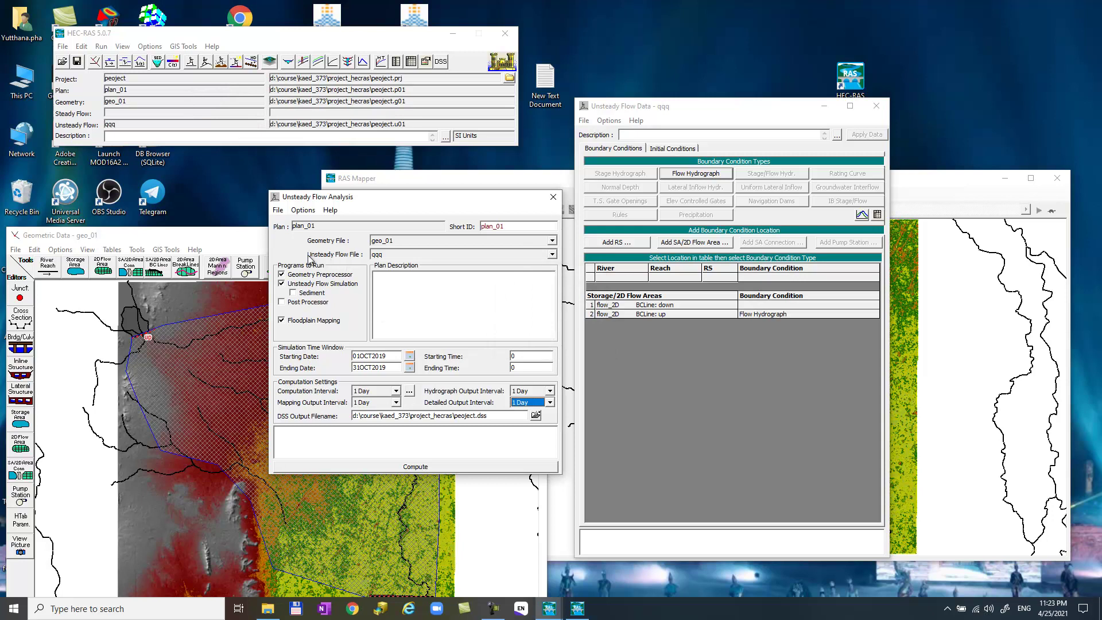
- Open the flow hydrograph of boundary line up and give its table a fixed start time of 01OCT2019 at 0
click(82, 47)
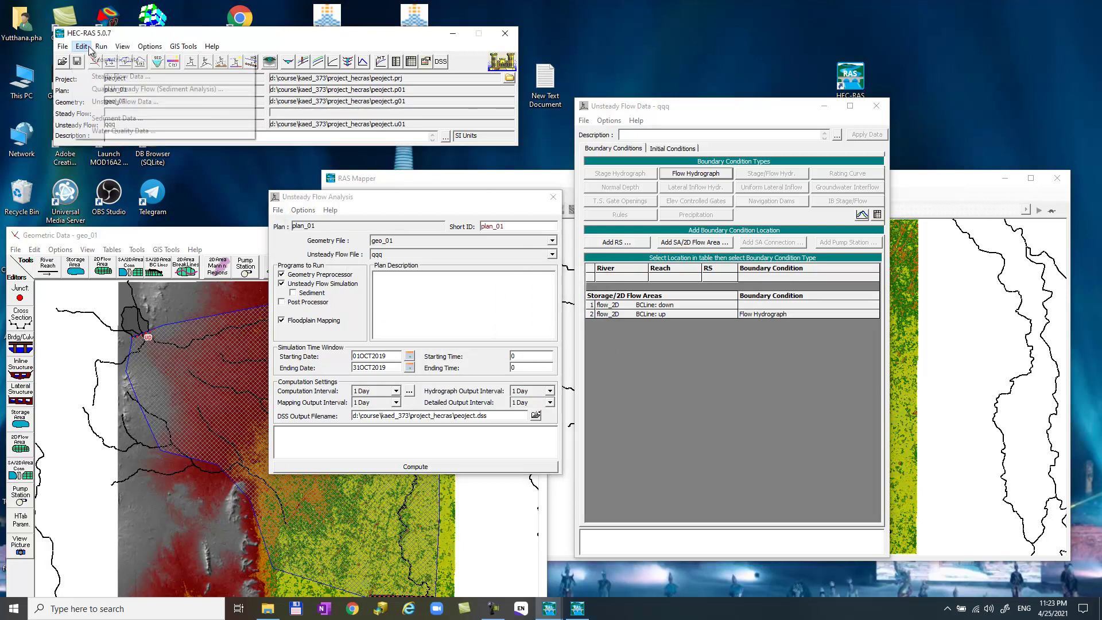
click(115, 104)
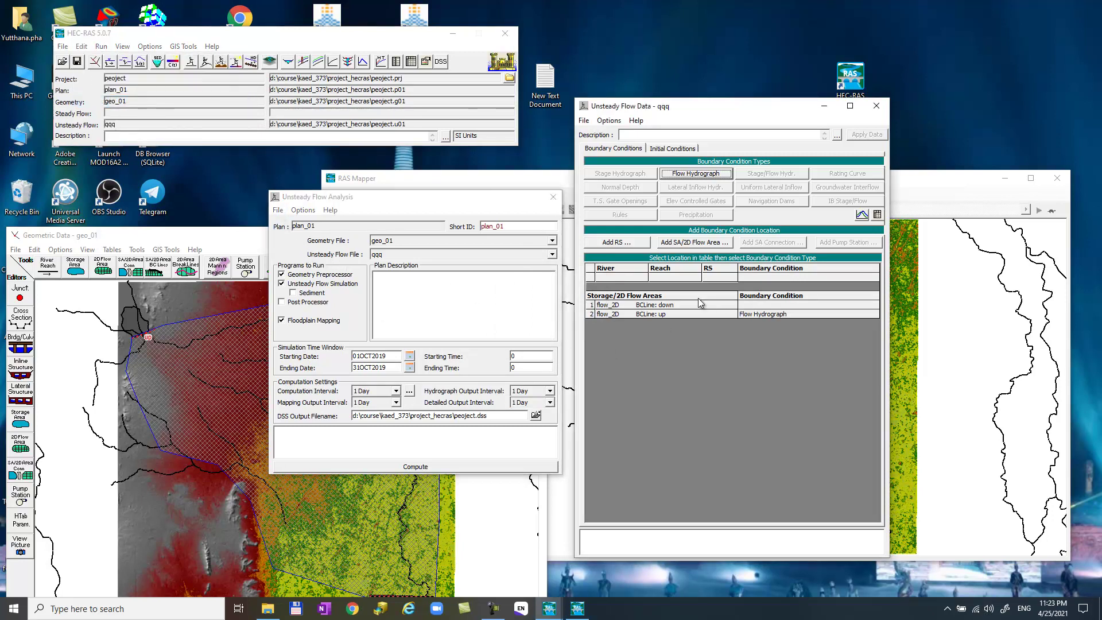
click(790, 314)
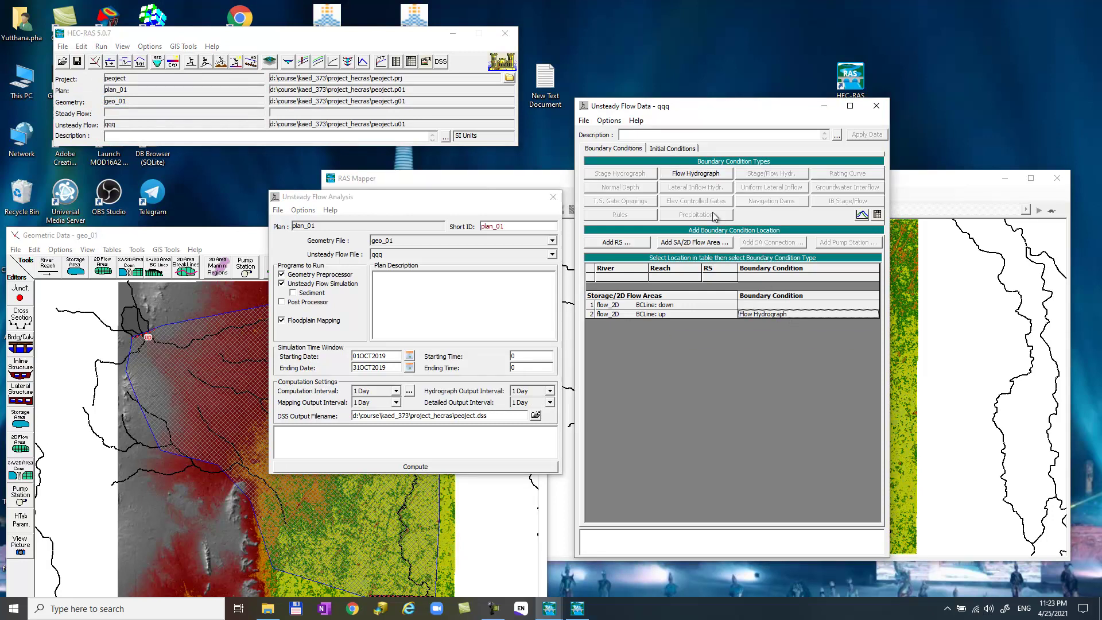
double_click(764, 313)
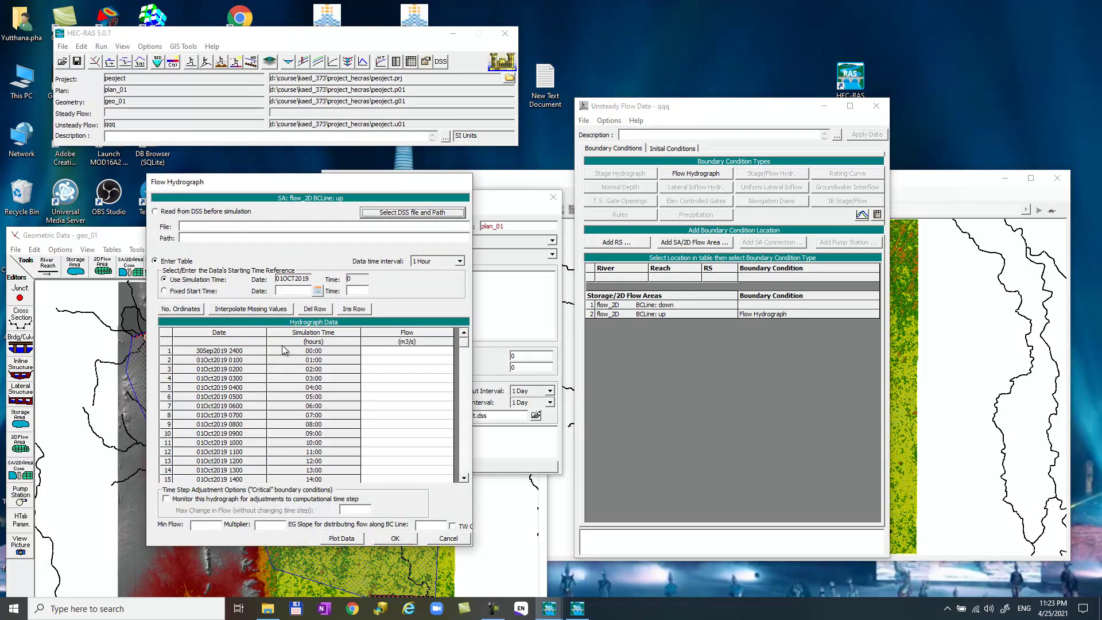
click(172, 291)
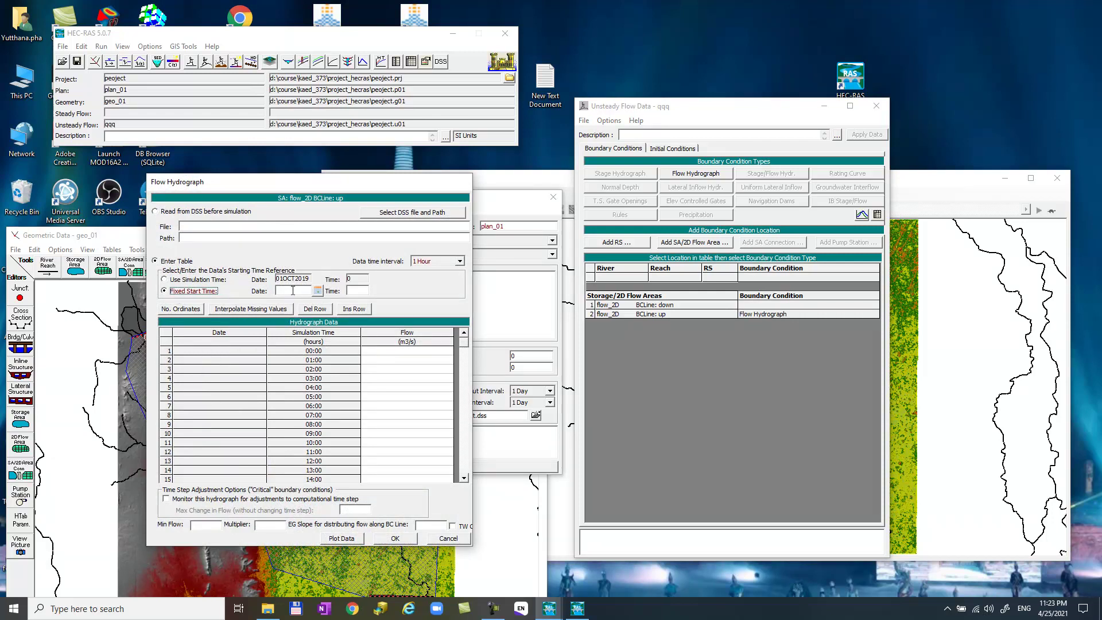
click(317, 291)
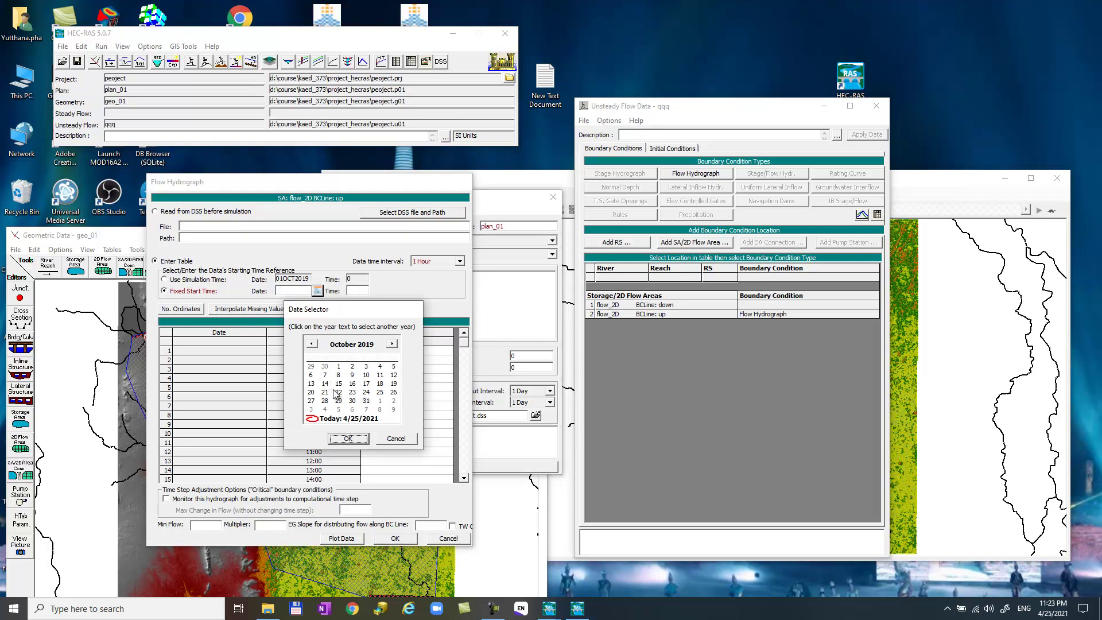
click(338, 367)
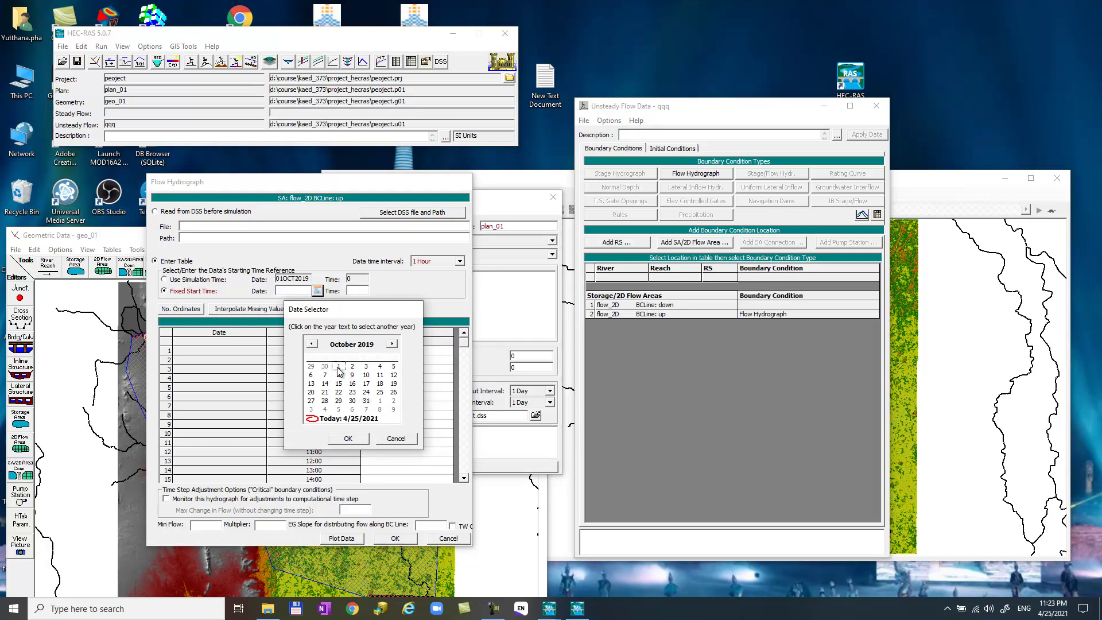
click(350, 435)
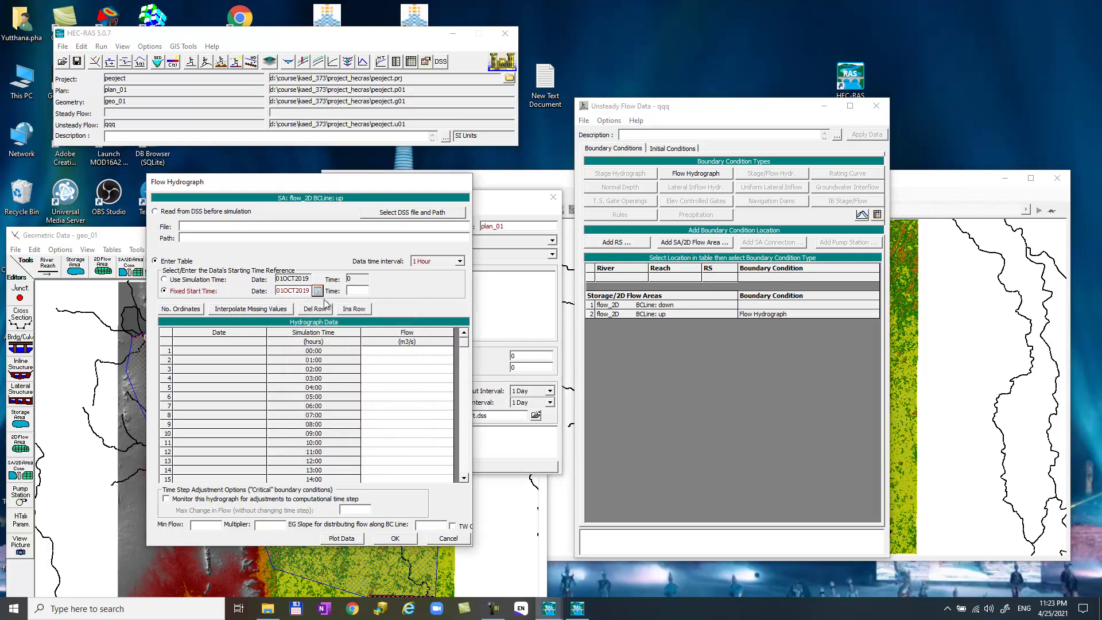
click(355, 291)
click(200, 363)
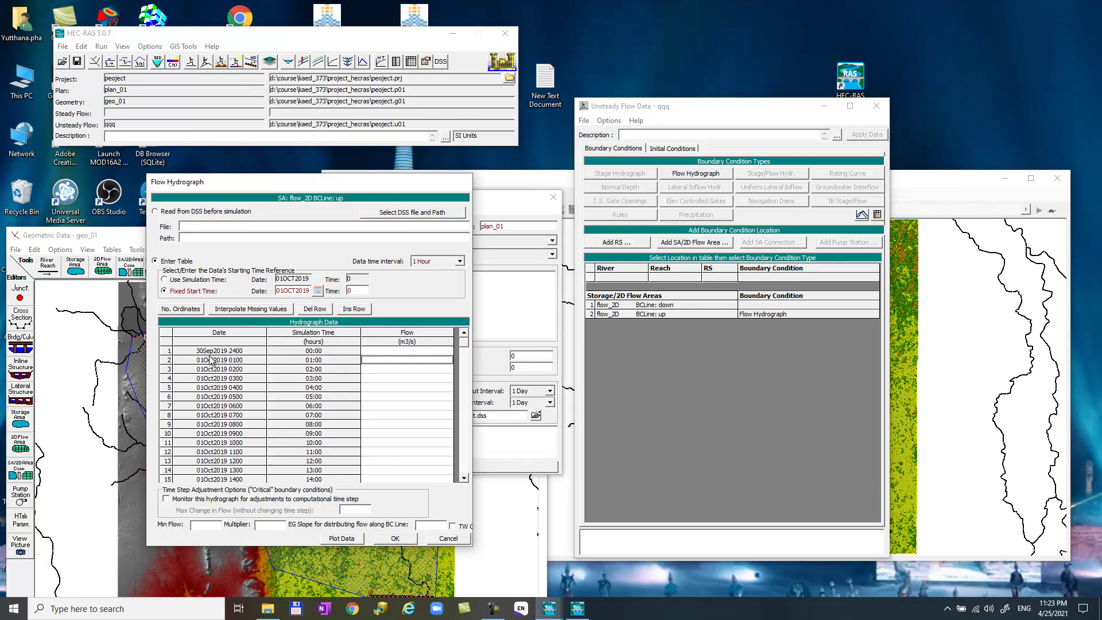
- Enter hydrograph flows of 0 in row 1, 500 in rows 2 and 3, and 0 in rows 4 to 15
key(Up)
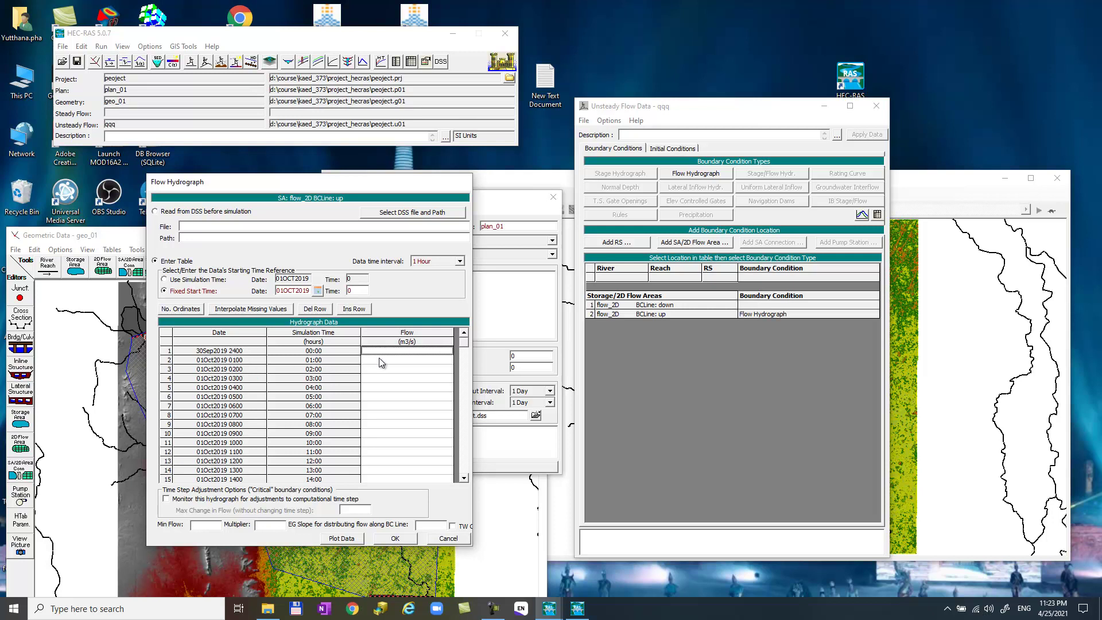
key(Return)
key(Return)
key(Return)
text(0)
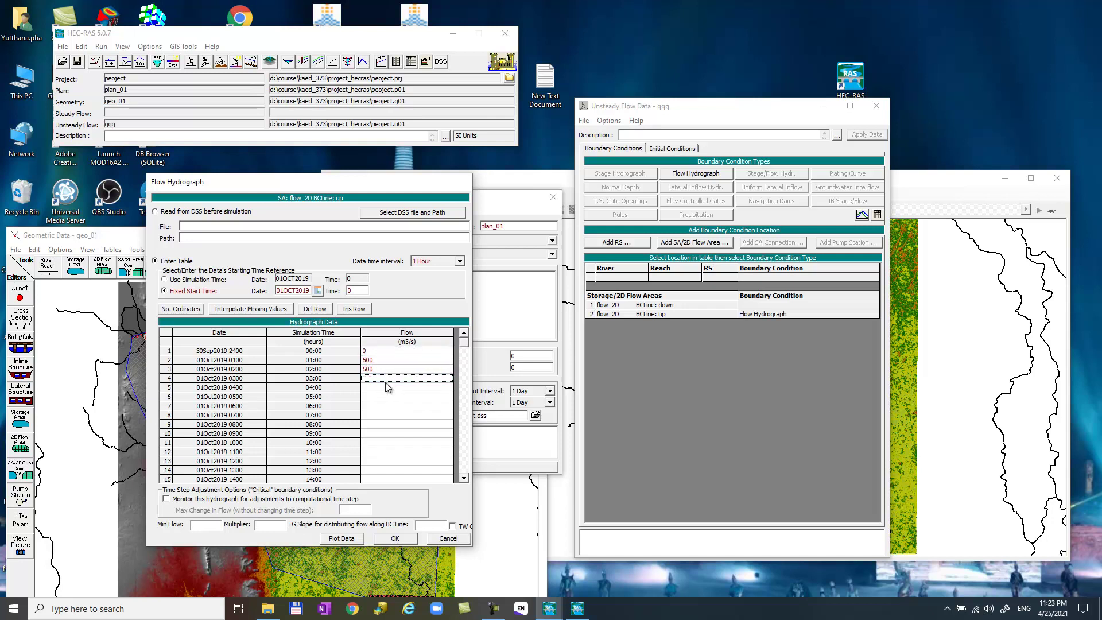
key(Return)
text(0)
key(Return)
text(0)
key(Return)
text(0)
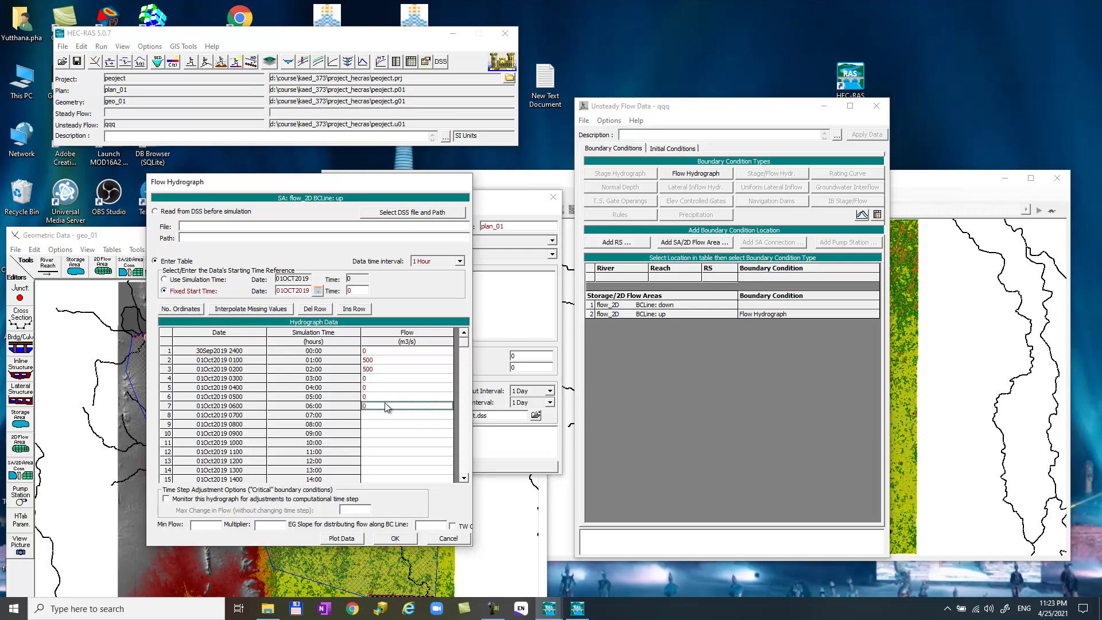
text( 0 0 0 0 0 0 0 0)
- Change the hydrograph's data time interval to 1 Day
click(383, 442)
scroll(395, 440, down, 10)
scroll(401, 418, down, 8)
scroll(403, 422, up, 20)
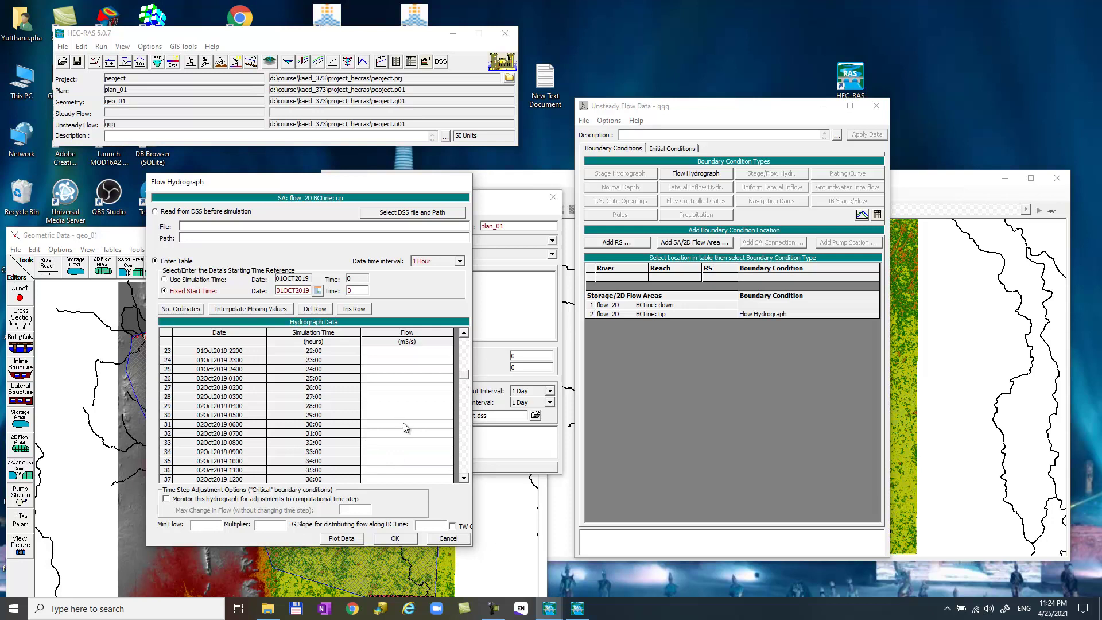
click(459, 261)
scroll(453, 278, up, 5)
scroll(445, 295, down, 9)
click(438, 301)
- Enter a flow of 0 in row 16 for 15Oct2019, correcting the mistyped double zero
click(387, 377)
click(378, 470)
text(00)
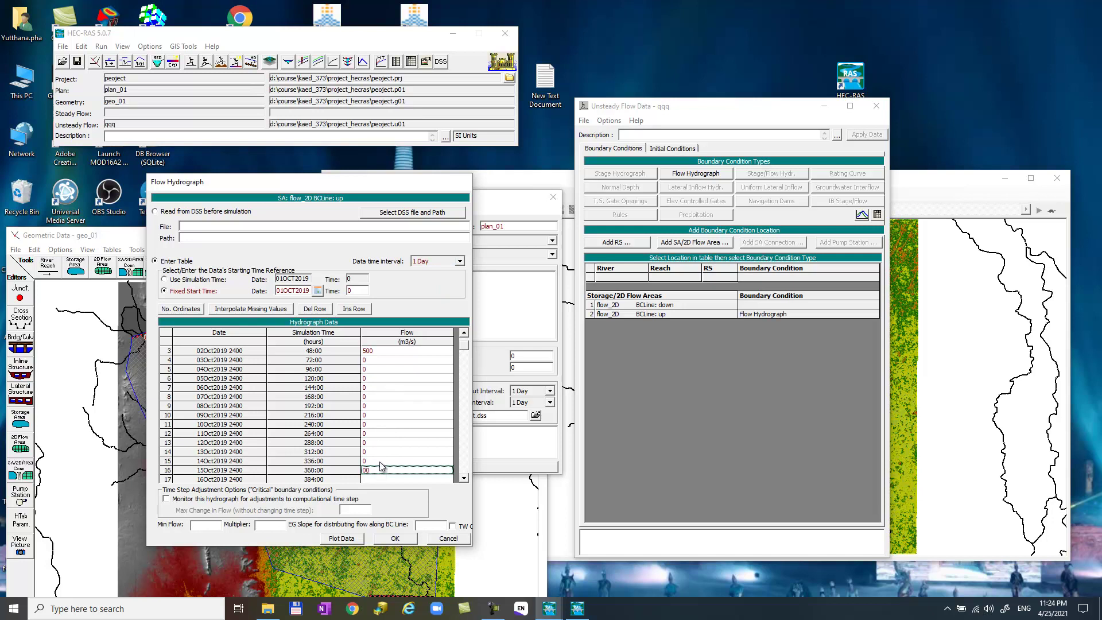
key(Return)
click(382, 464)
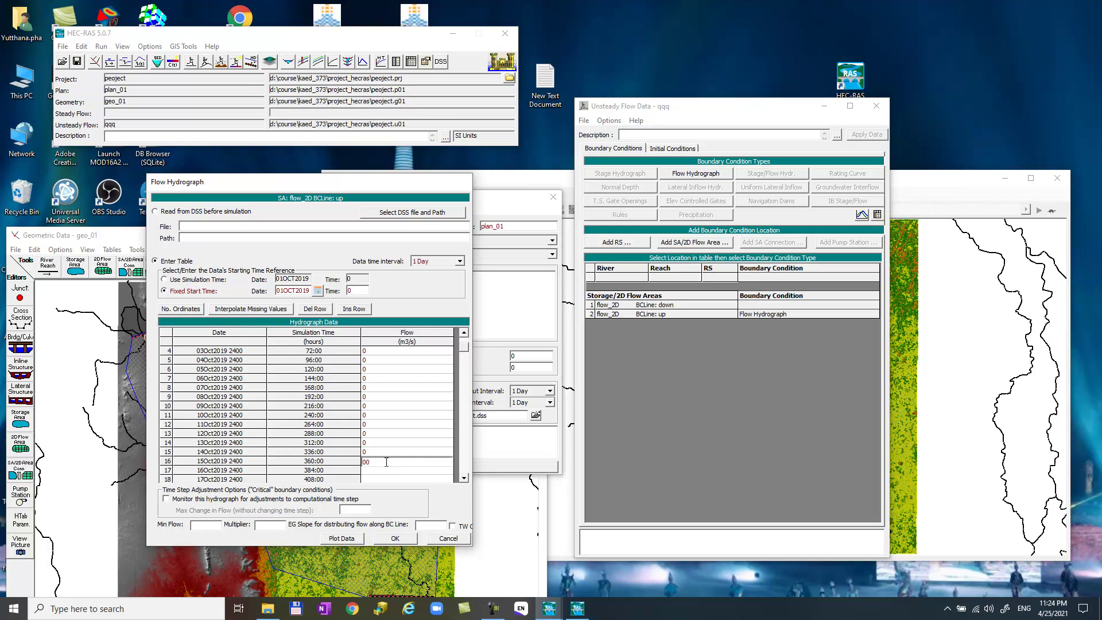
text(0)
- Enter a flow of 0 in rows 17 to 22, covering 16Oct2019 to 21Oct2019
drag(375, 471, 381, 481)
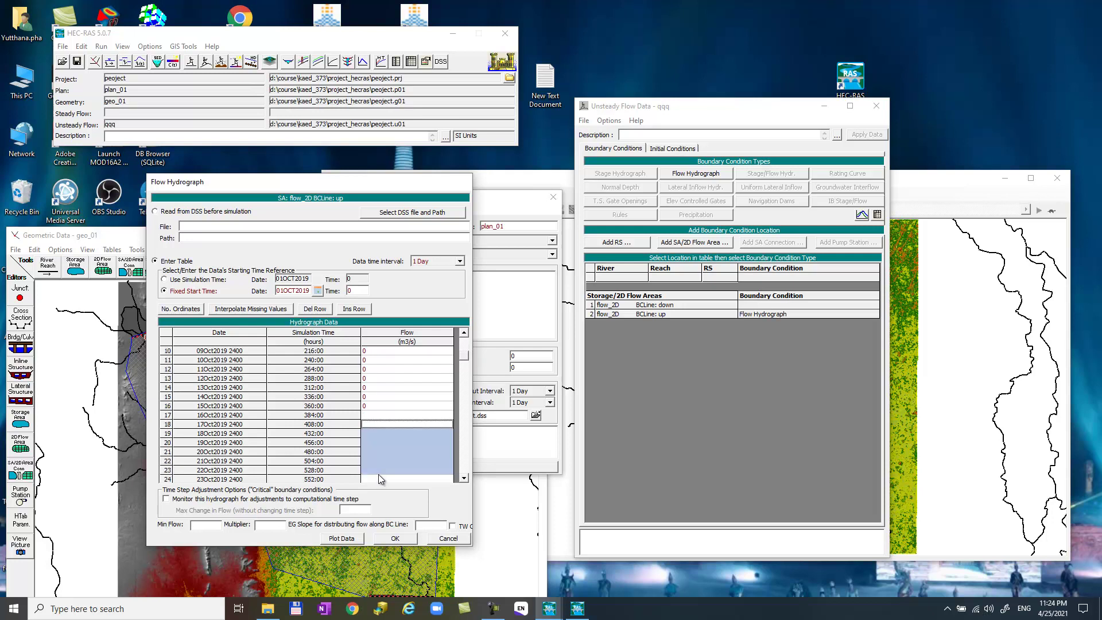
click(385, 418)
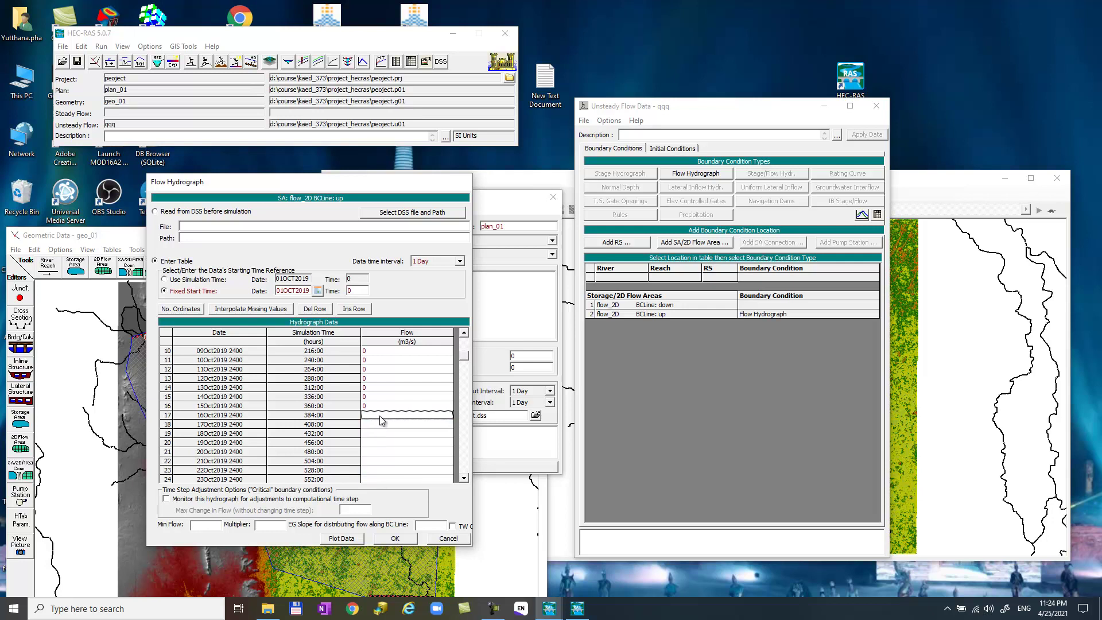
click(380, 425)
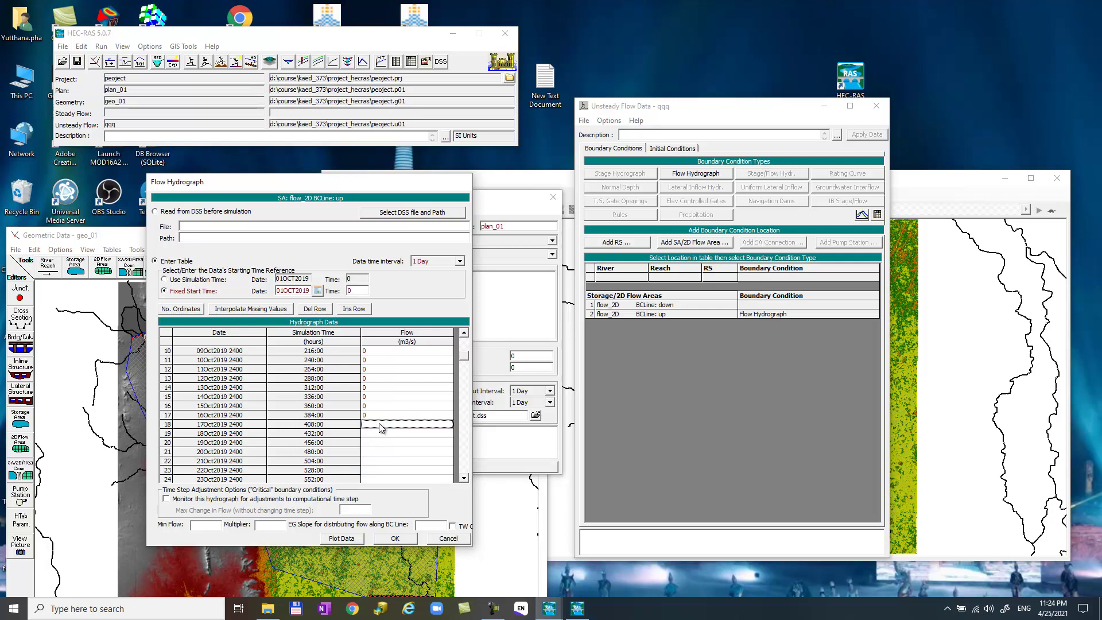
text(0)
click(373, 433)
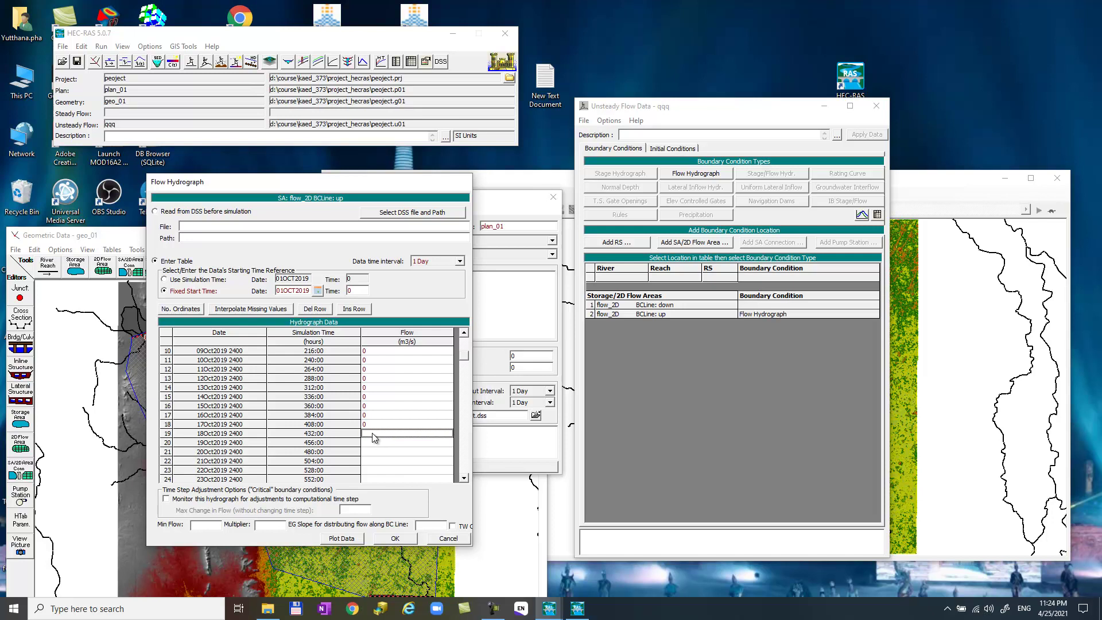
text(0)
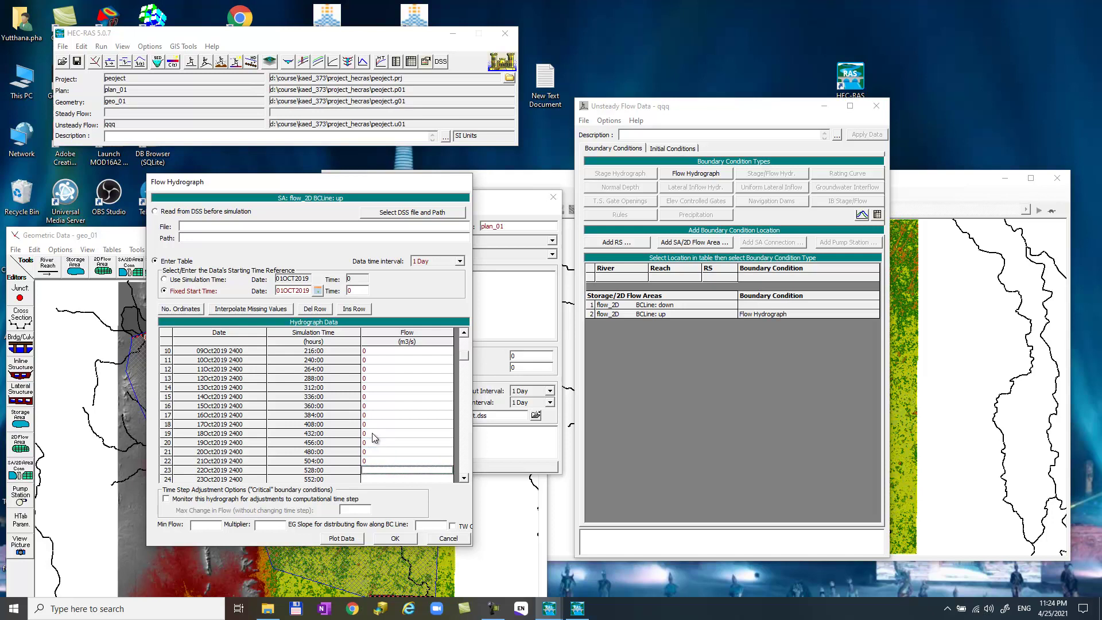
- Fill the remaining hydrograph rows 23 to 32, from 22Oct2019 to 31Oct2019, with a flow of 0
text( 0 0 0 0 0 0)
key(Return)
text(0)
key(Return)
text(0)
key(Return)
text(0)
key(Return)
text(0)
key(Return)
text(0)
key(Return)
text(0)
key(Return)
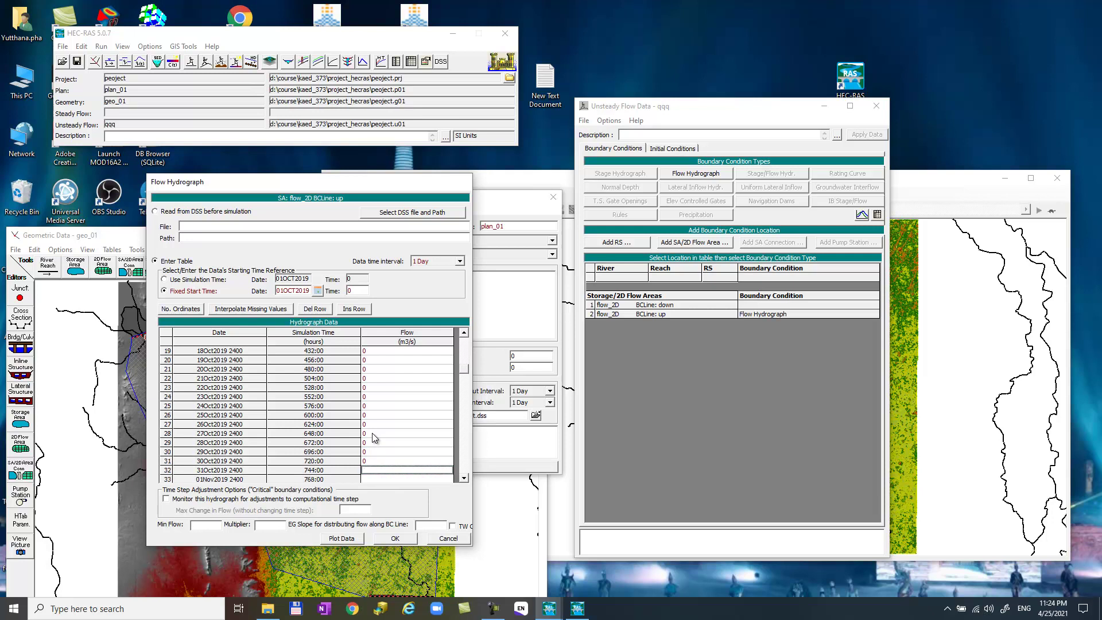
click(393, 433)
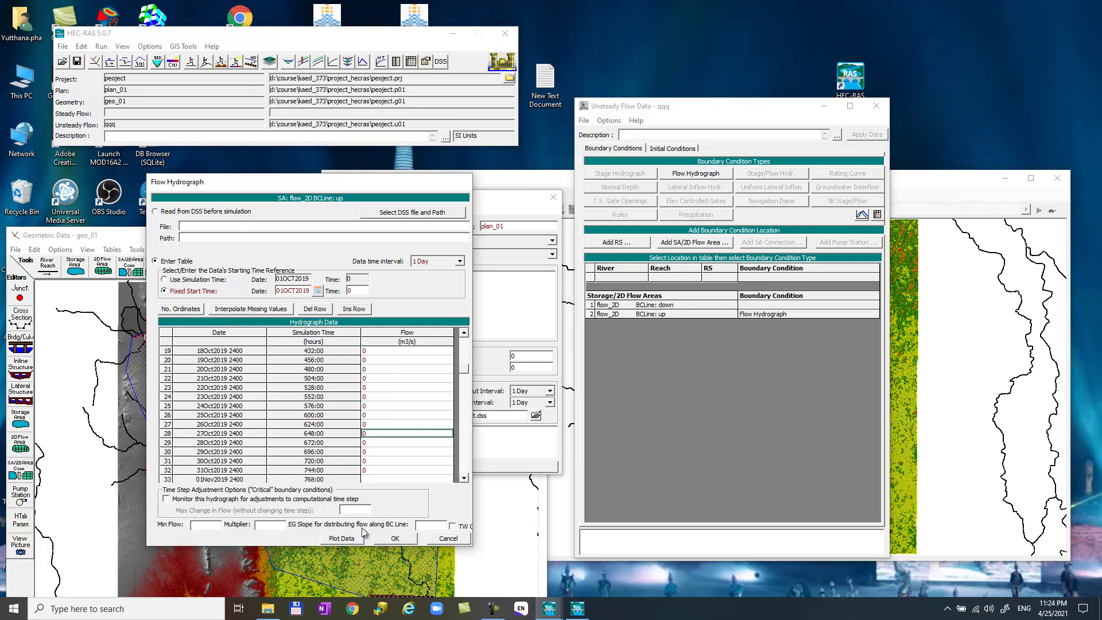
- Set the EG slope for distributing flow along the BC line to 0.05, plot the hydrograph and accept it
click(430, 525)
text(0.05)
click(343, 538)
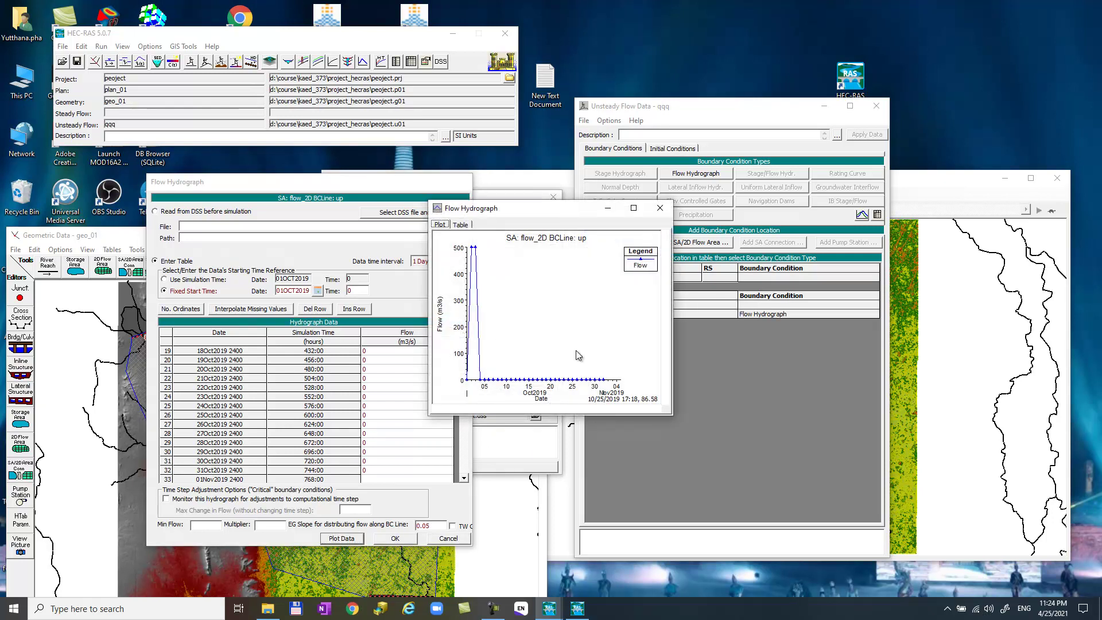
click(405, 539)
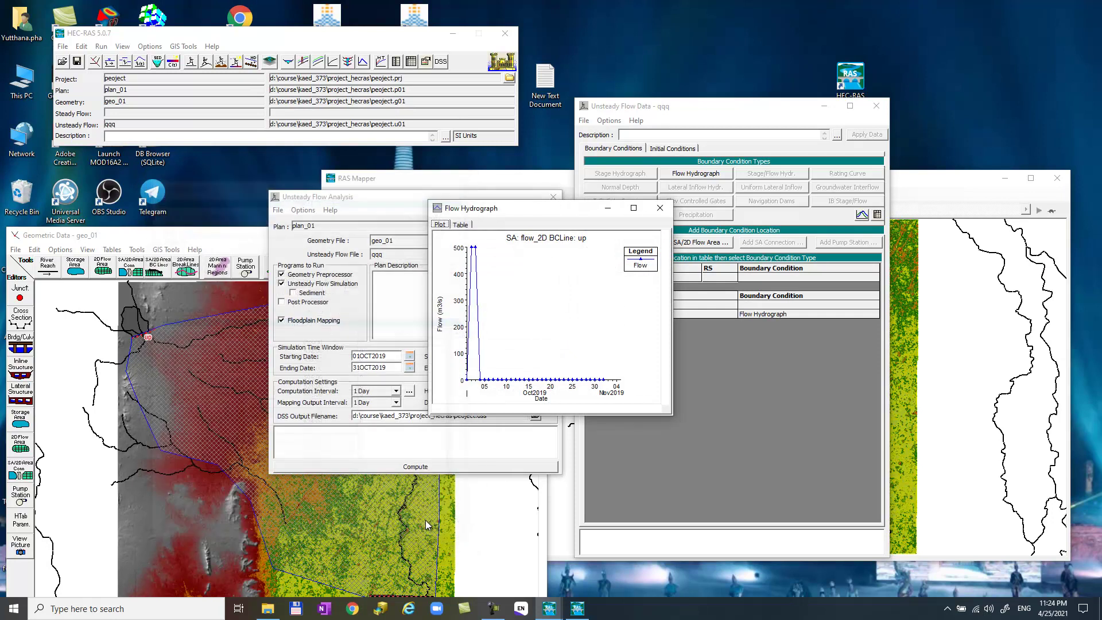
- Save the unsteady flow plan plan_01
click(422, 211)
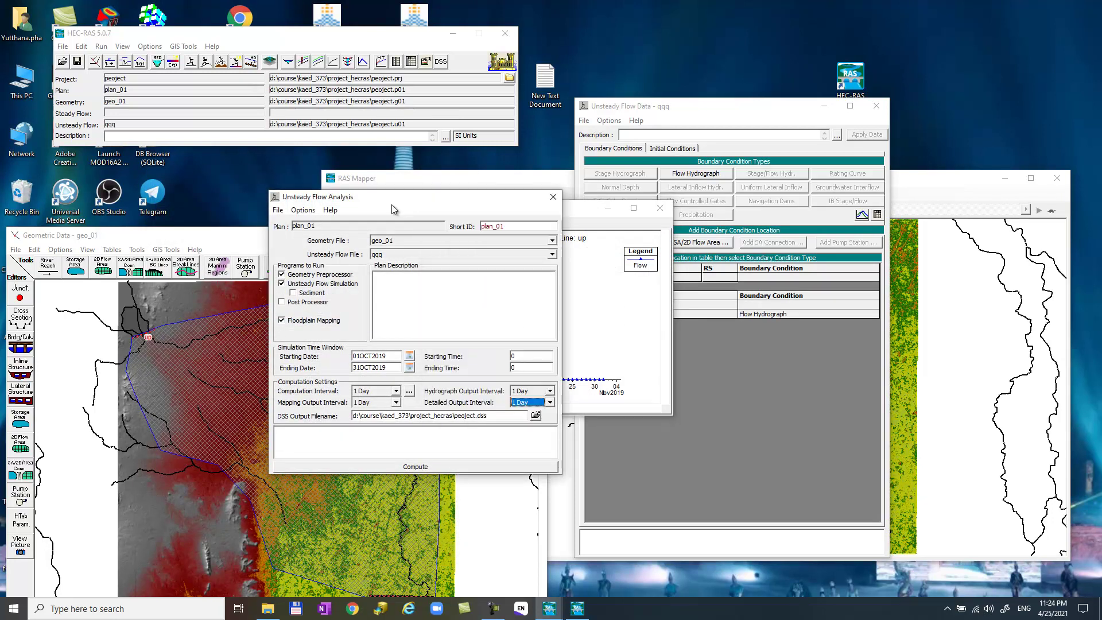
click(277, 210)
click(307, 249)
click(425, 468)
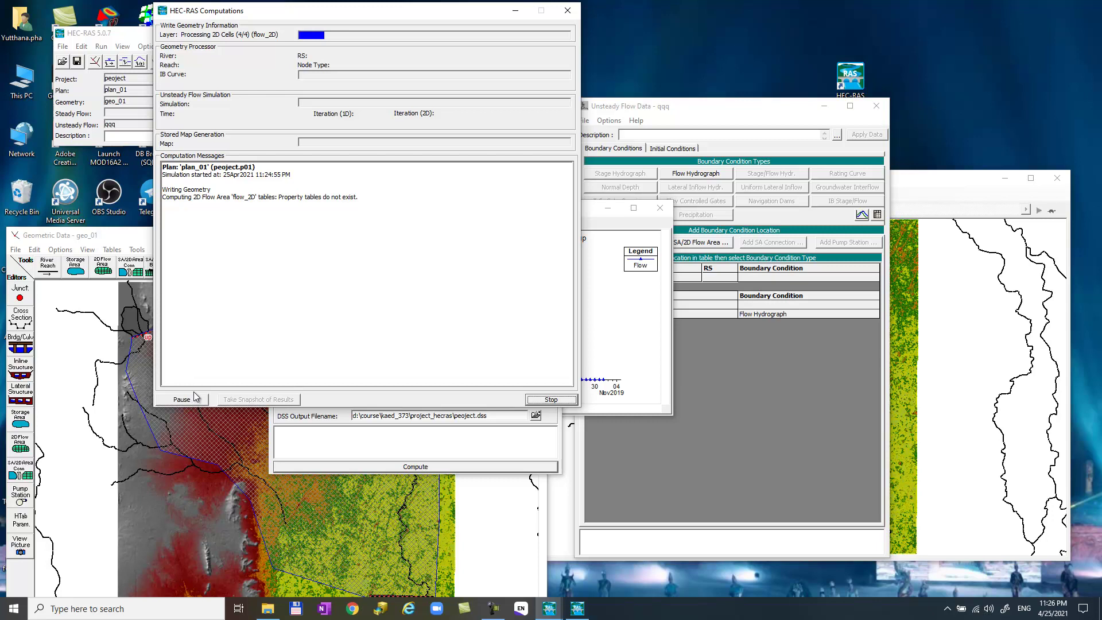
click(546, 398)
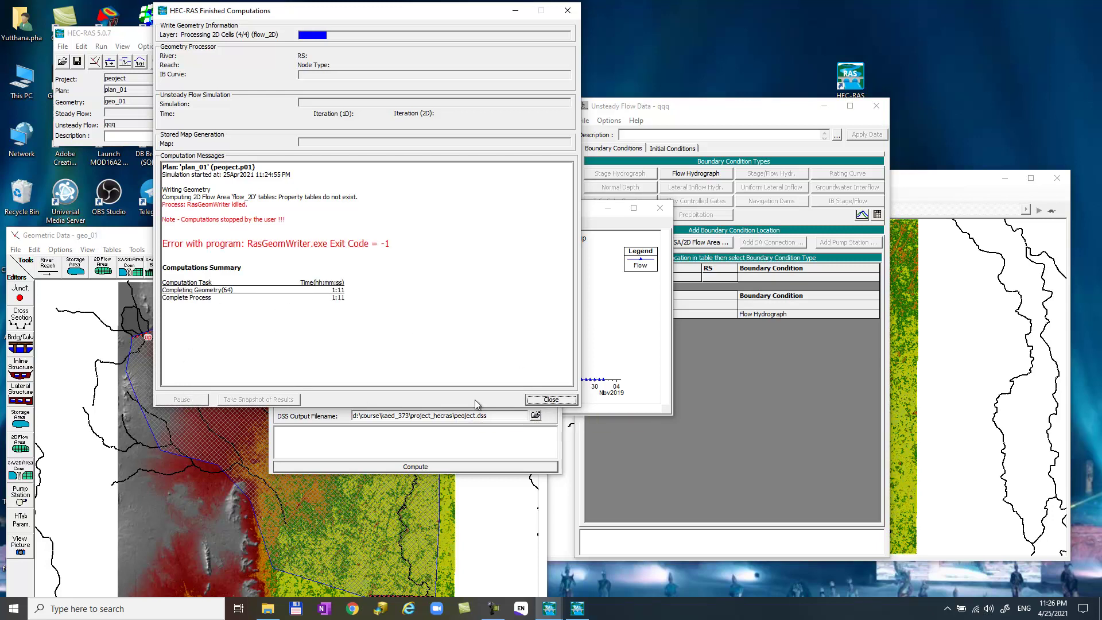
click(550, 399)
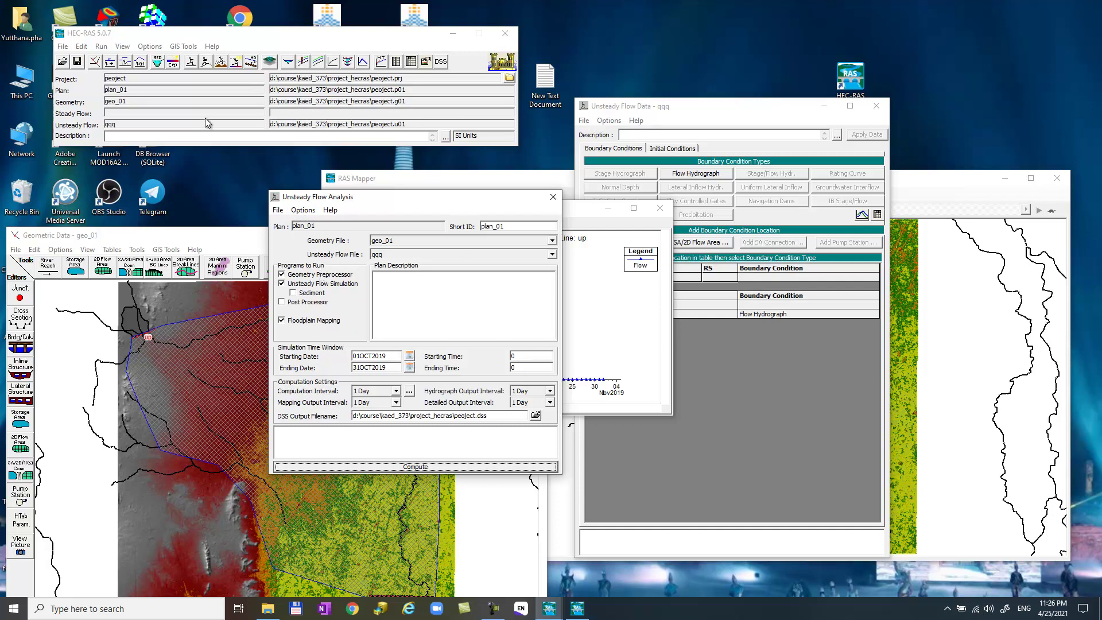
- Bring up the unsteady flow analysis for plan_01 again to check its settings
click(81, 46)
mouse_move(101, 46)
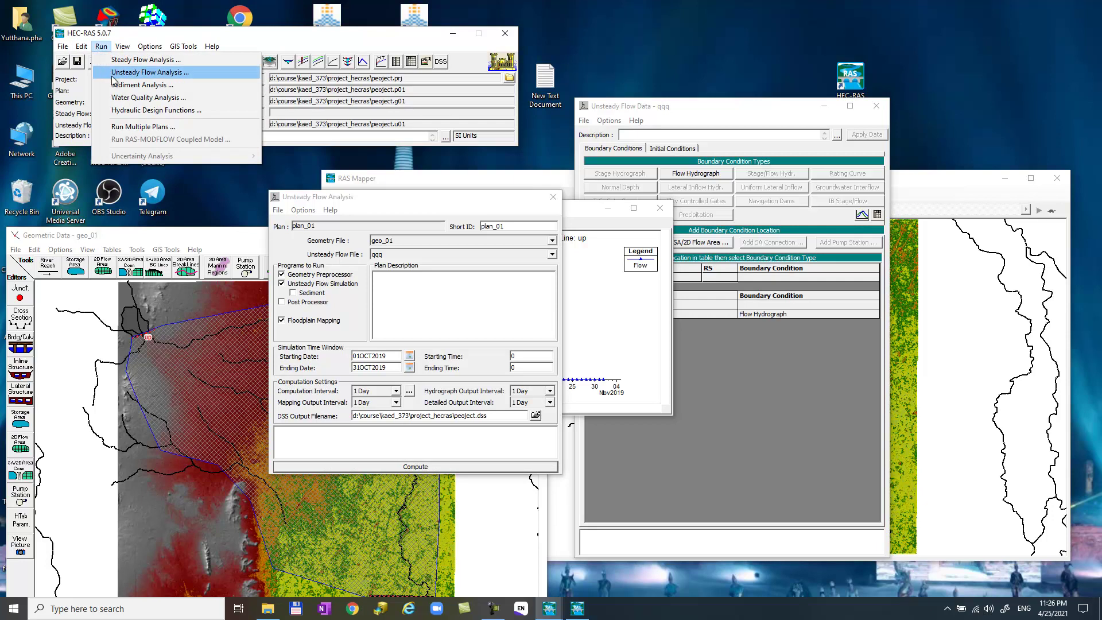
click(113, 73)
click(105, 47)
click(114, 73)
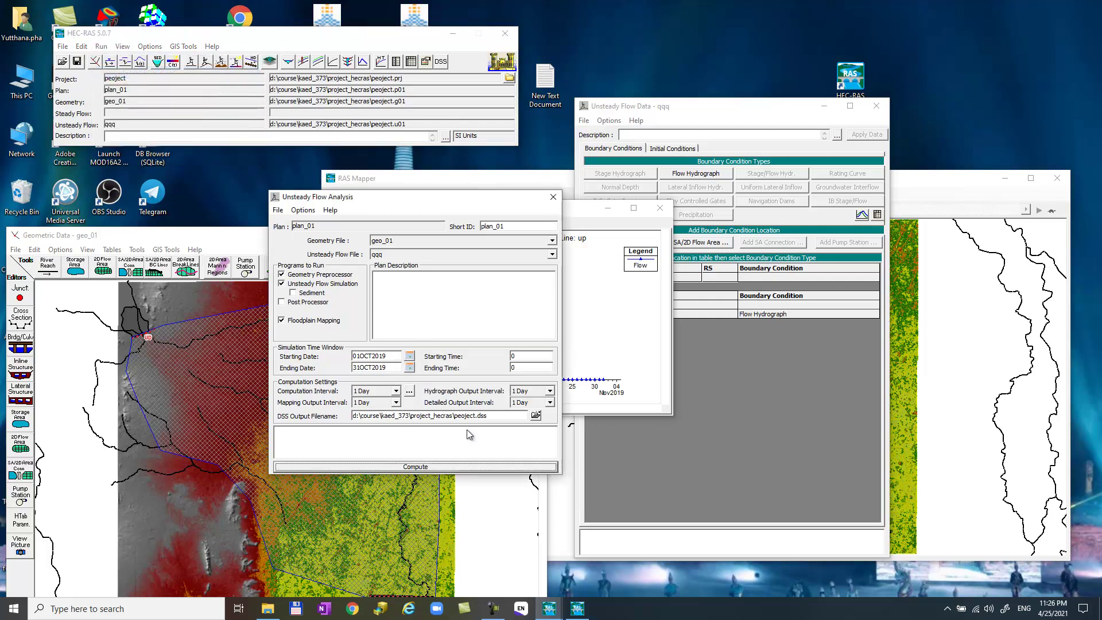
- Review the flow hydrograph of the up boundary line in the unsteady flow data and accept it
click(82, 46)
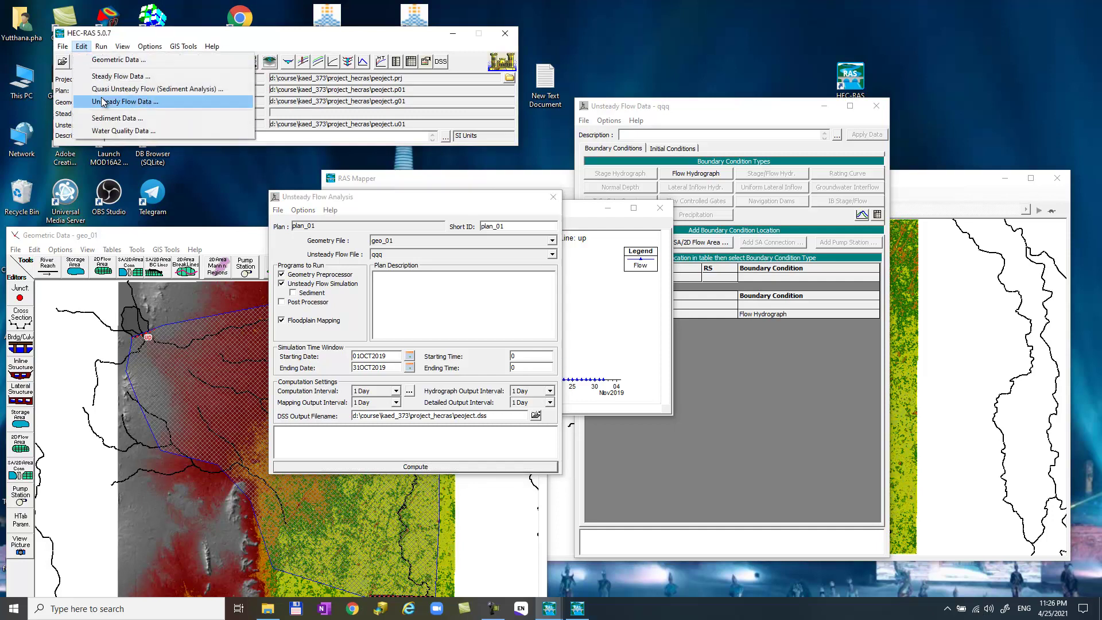
click(100, 101)
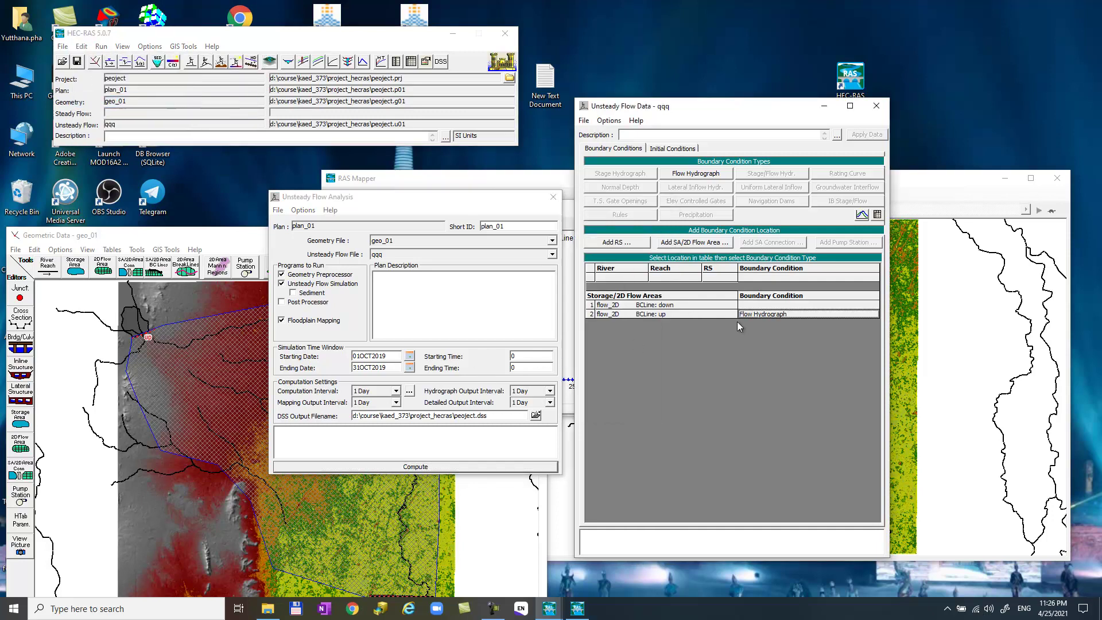
click(691, 172)
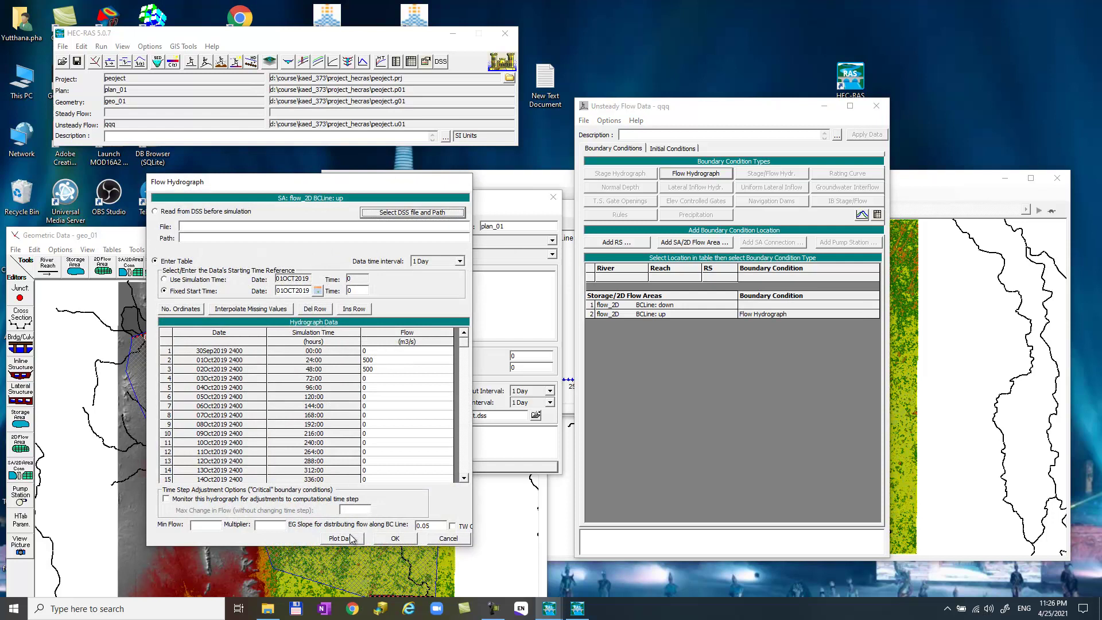
click(394, 538)
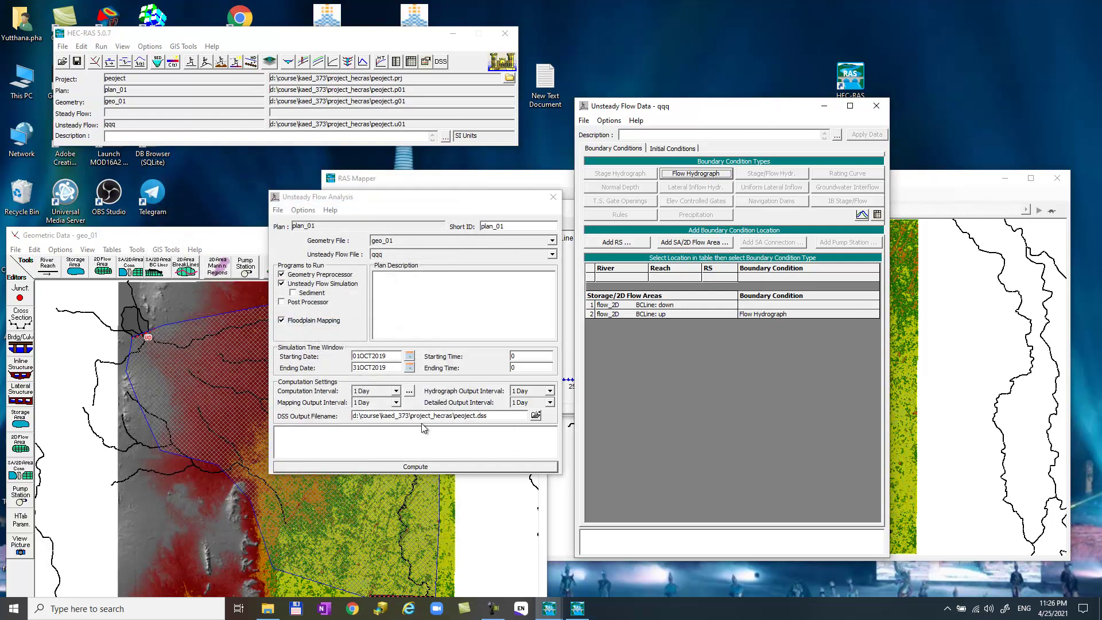
- Compute plan_01 with its October 2019 simulation window and close the finished computations report
click(414, 465)
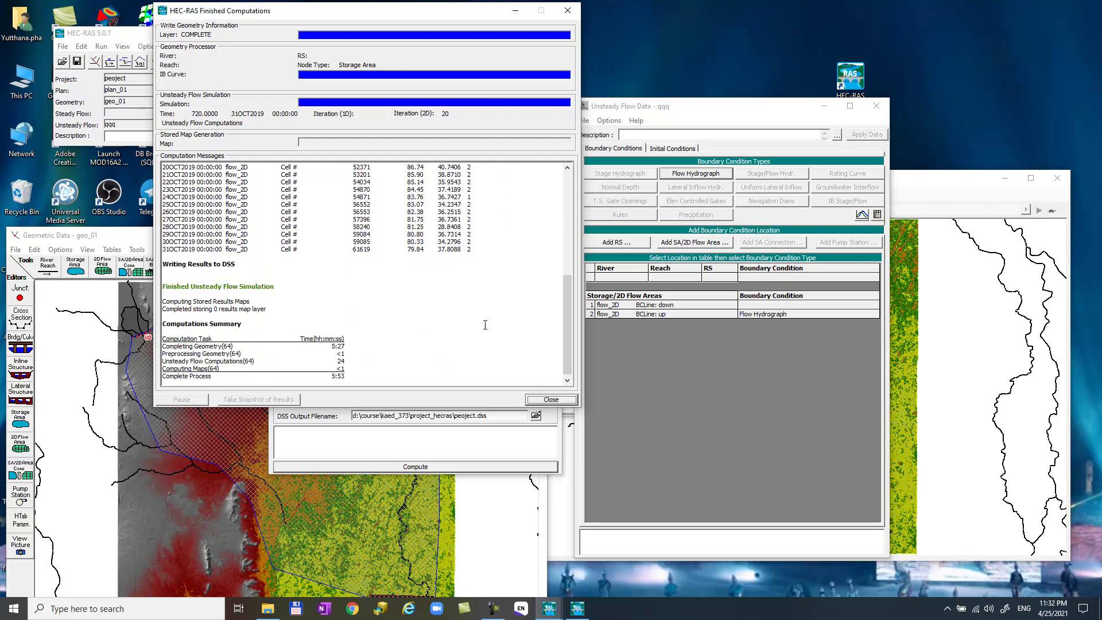
click(541, 400)
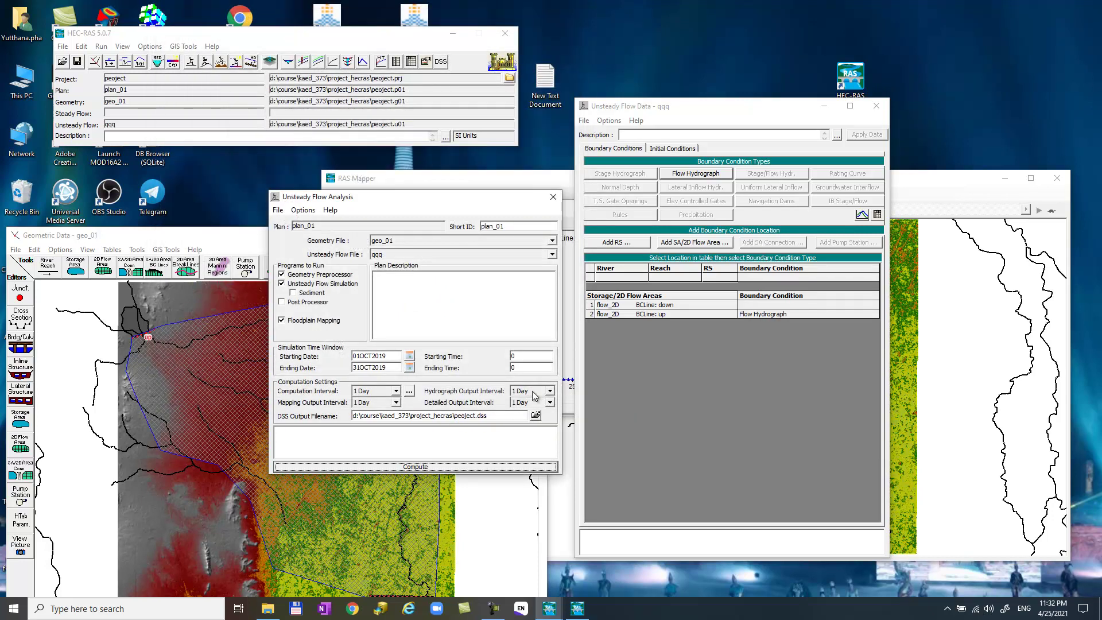
- Close the hydrograph plot, bring RAS Mapper to the front and reposition its window
click(185, 241)
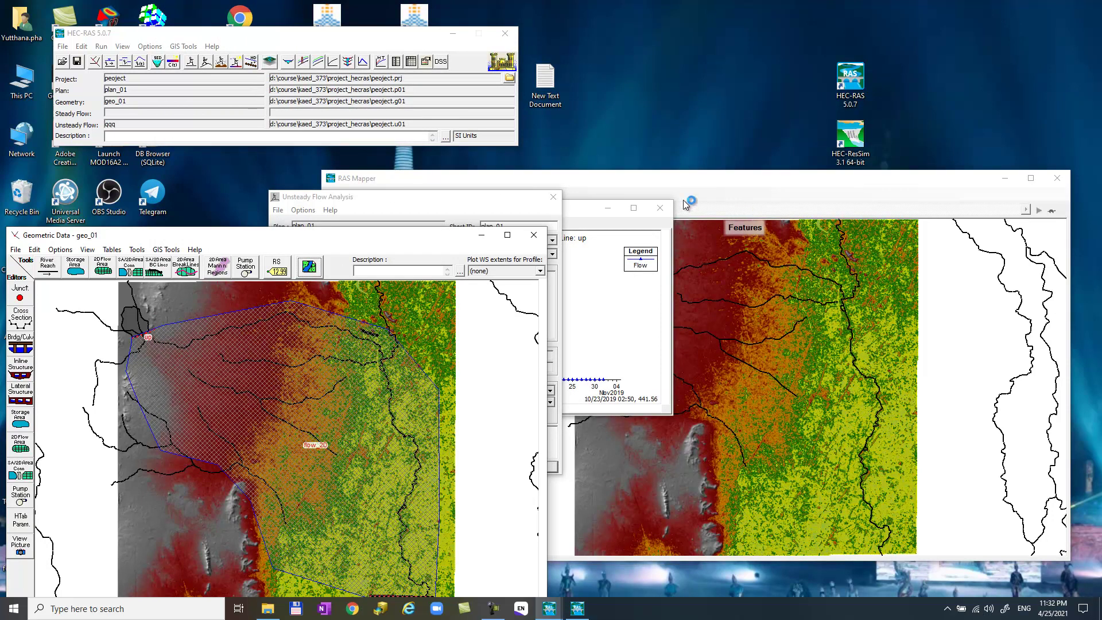
click(659, 211)
click(603, 188)
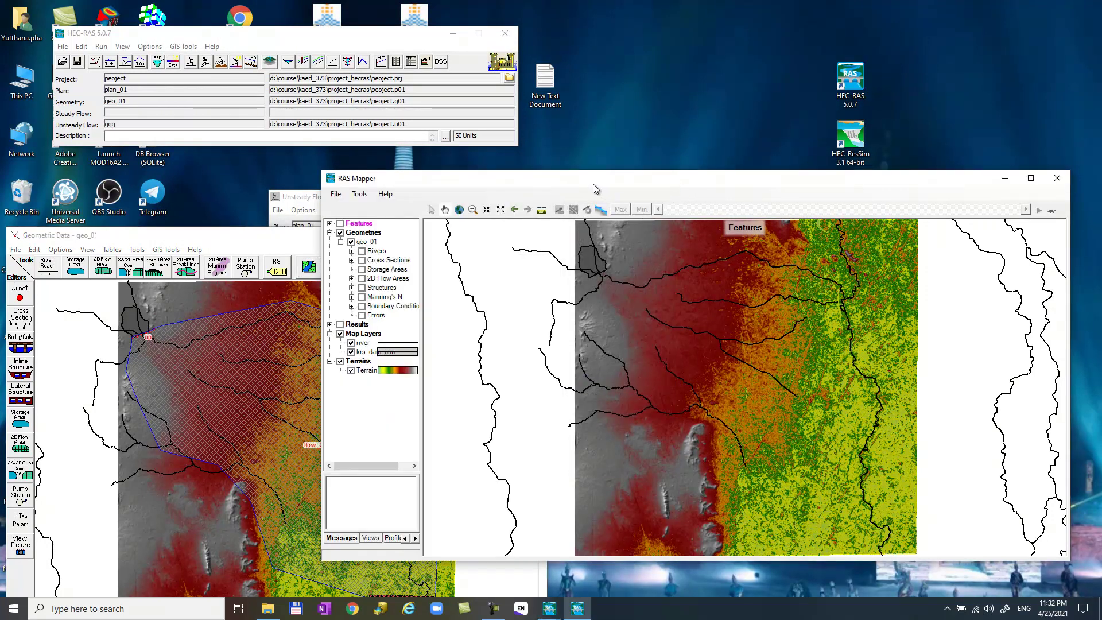
drag(593, 183, 322, 78)
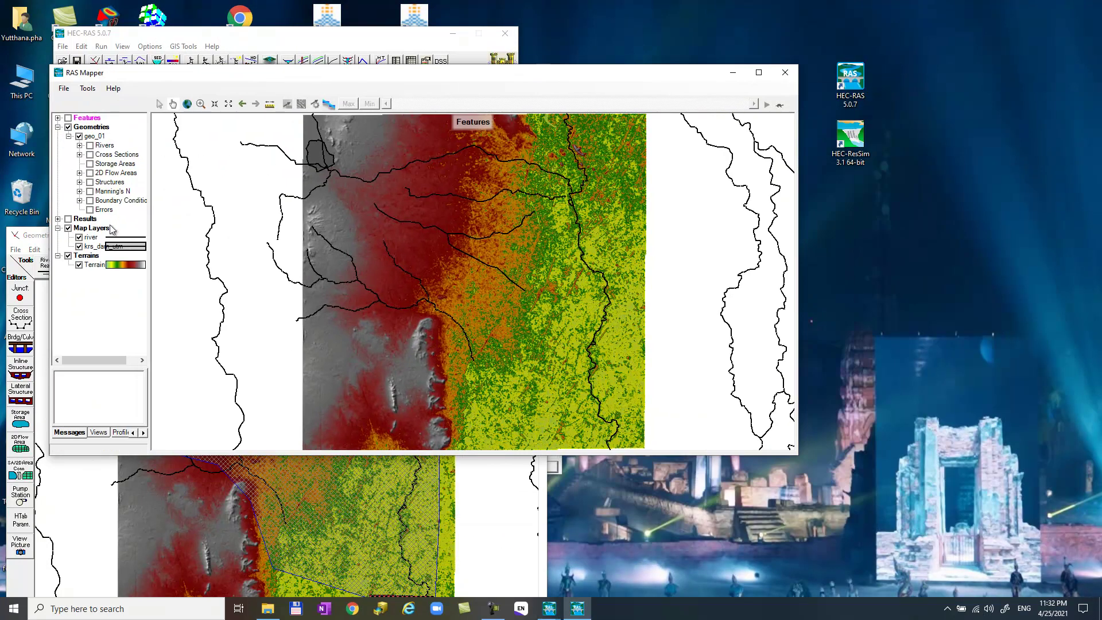
- Expand the plan_01 results in RAS Mapper and turn on the Depth and Velocity layers
click(58, 219)
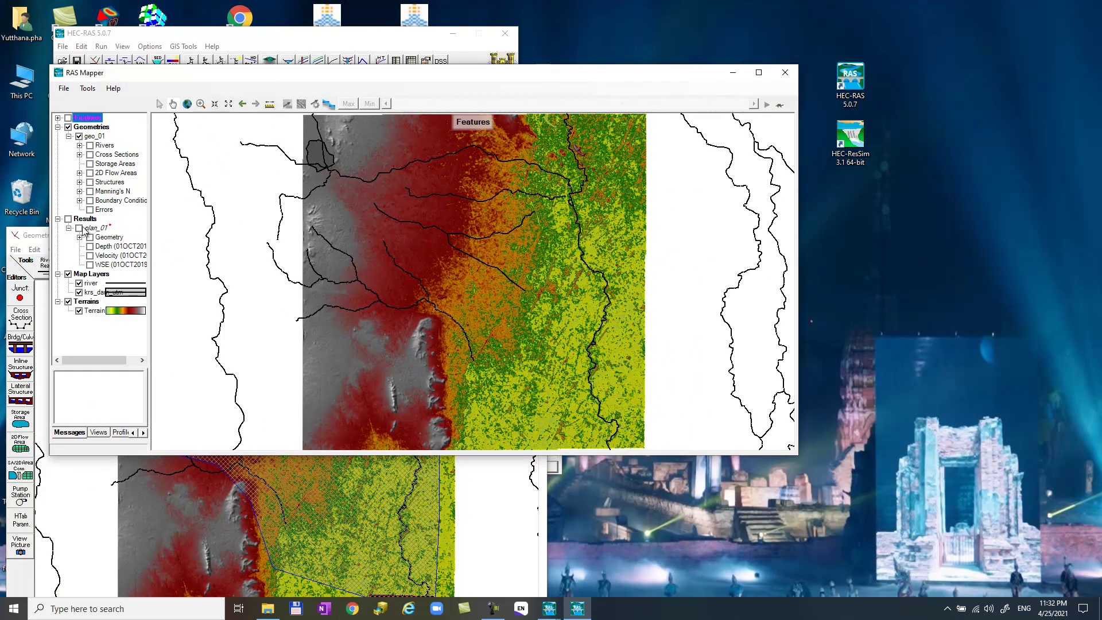
click(114, 256)
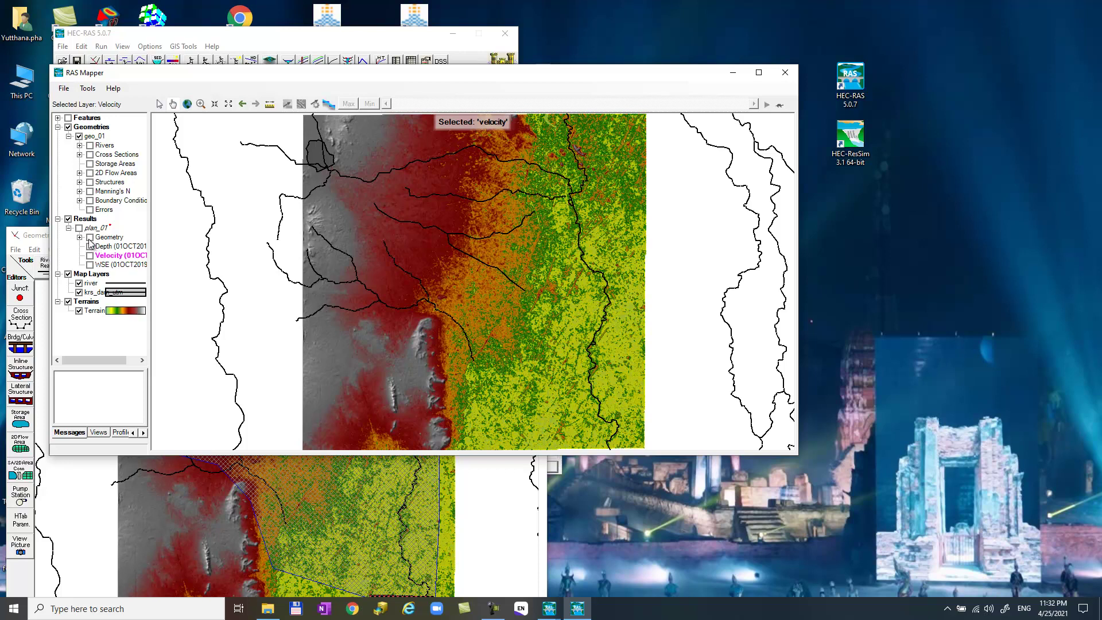
click(89, 245)
click(89, 254)
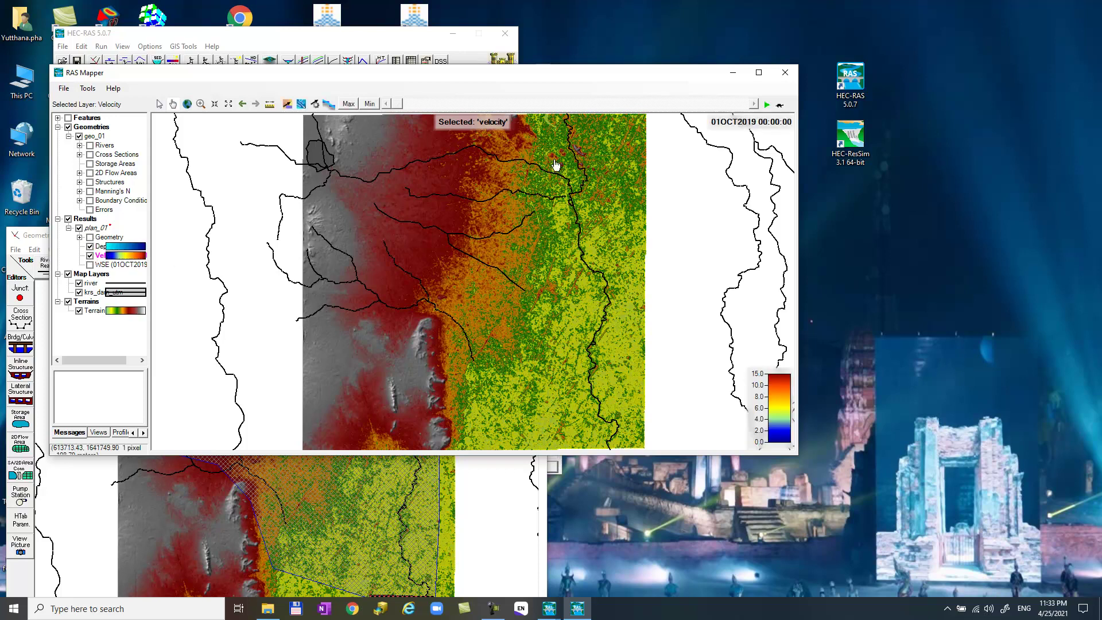
- Maximize RAS Mapper, select the plan_01 results and animate depth and velocity from 01OCT2019 to 31OCT2019
click(759, 73)
click(429, 151)
scroll(332, 193, up, 1)
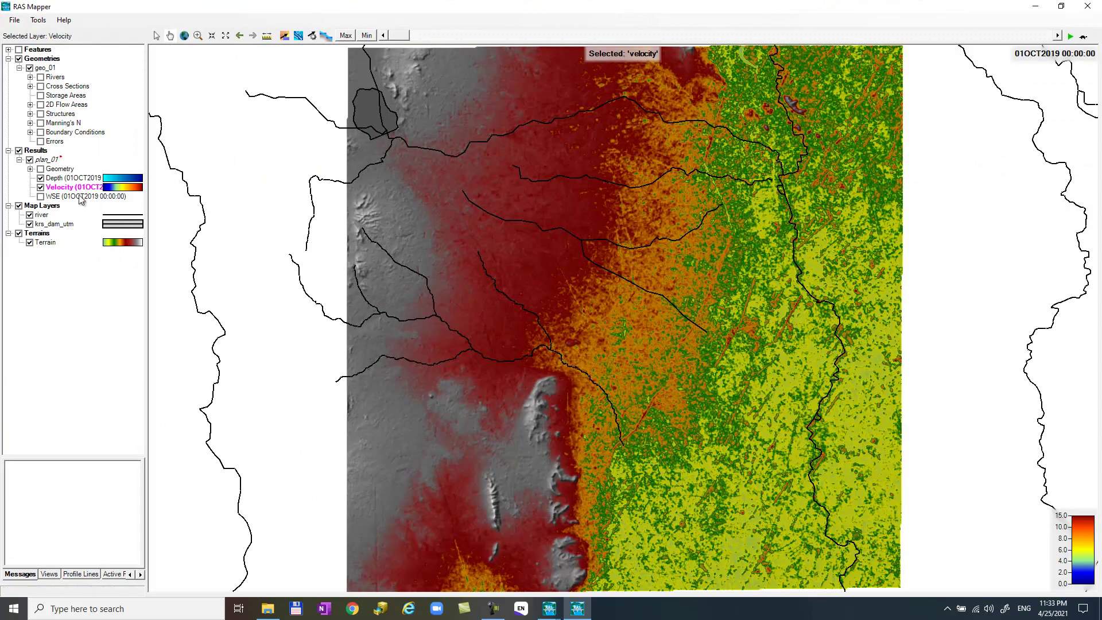
click(45, 160)
click(1071, 36)
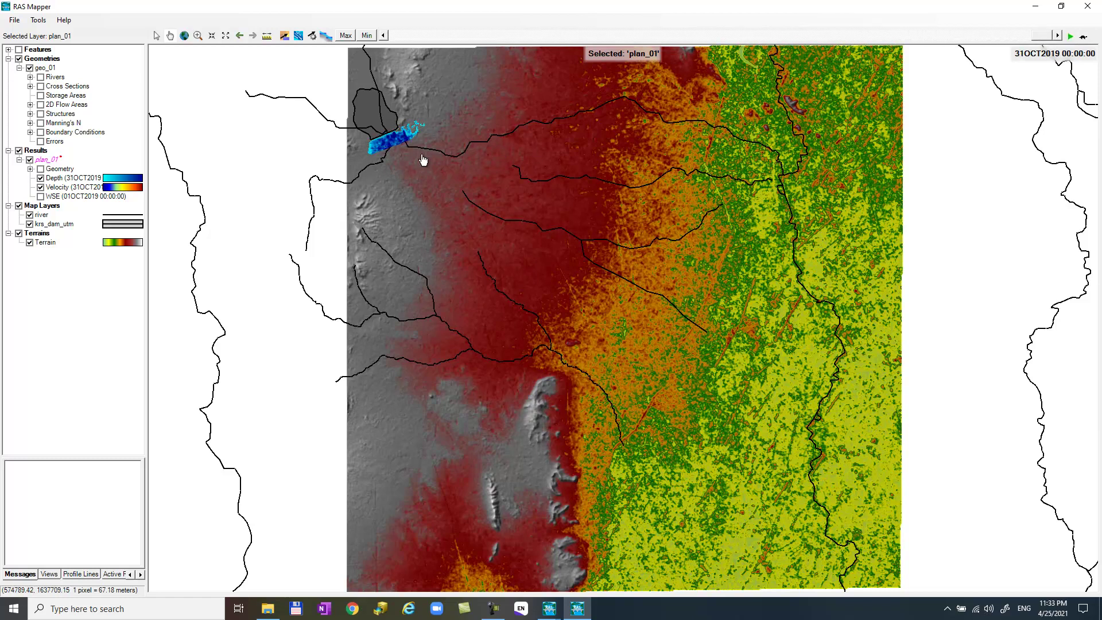
mouse_move(394, 150)
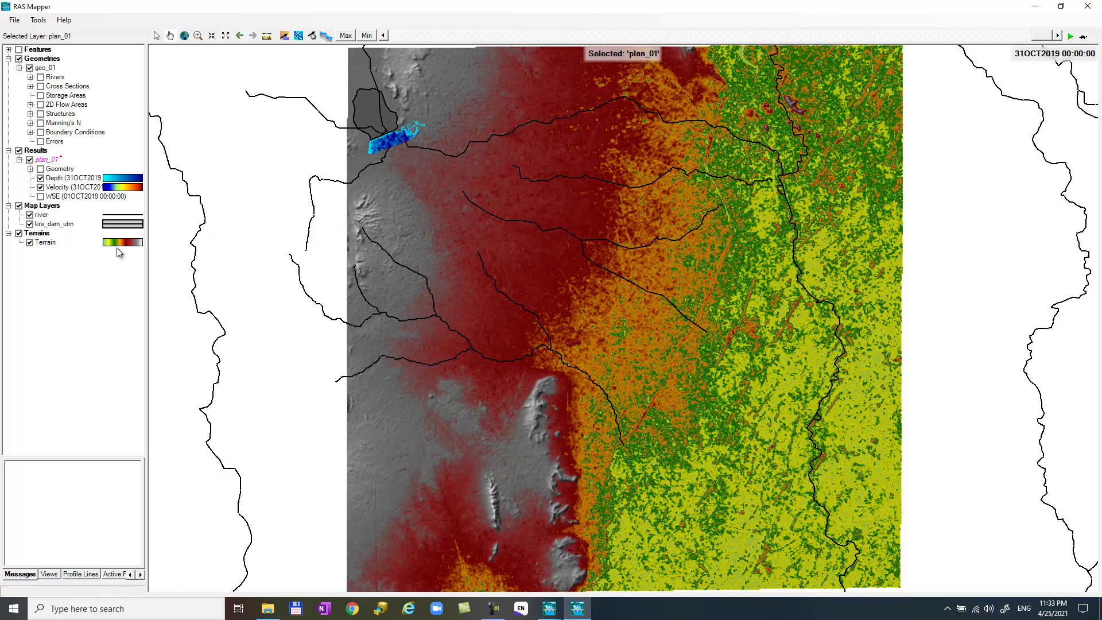
- Turn on the WSE layer, rewind to 01OCT2019, replay the animation and probe a value in the flooded area
click(40, 196)
drag(1045, 40, 368, 50)
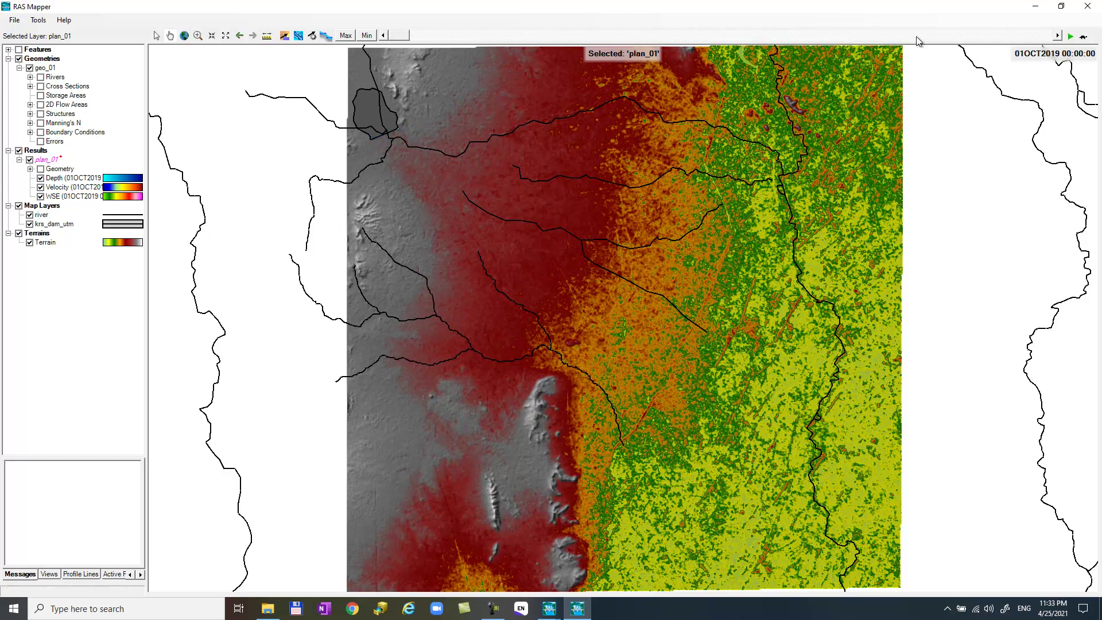
click(1070, 36)
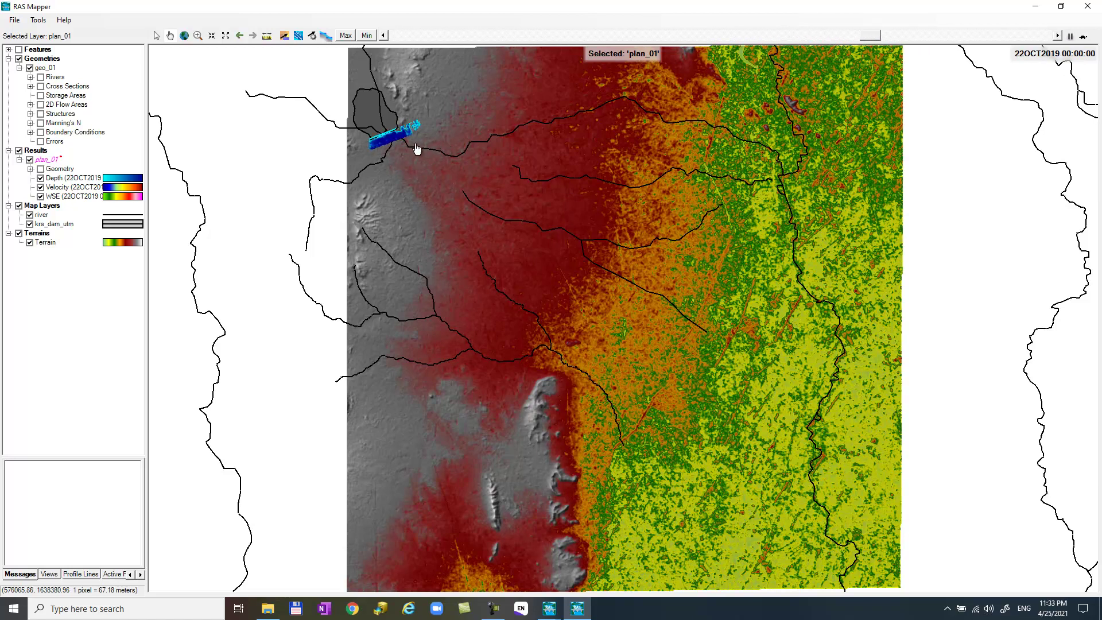
mouse_move(394, 147)
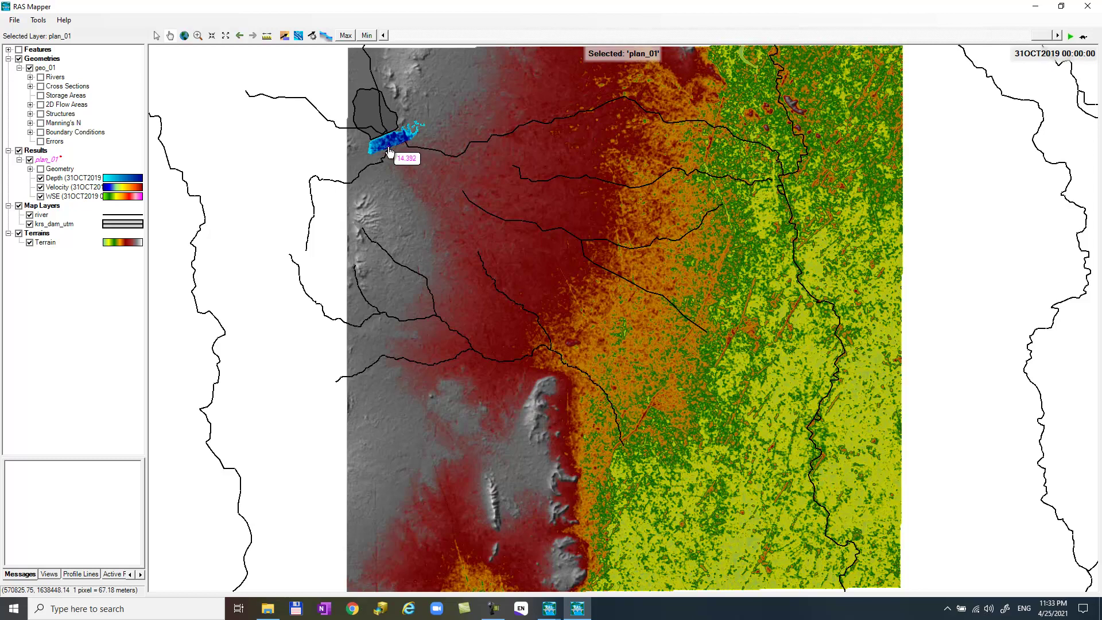